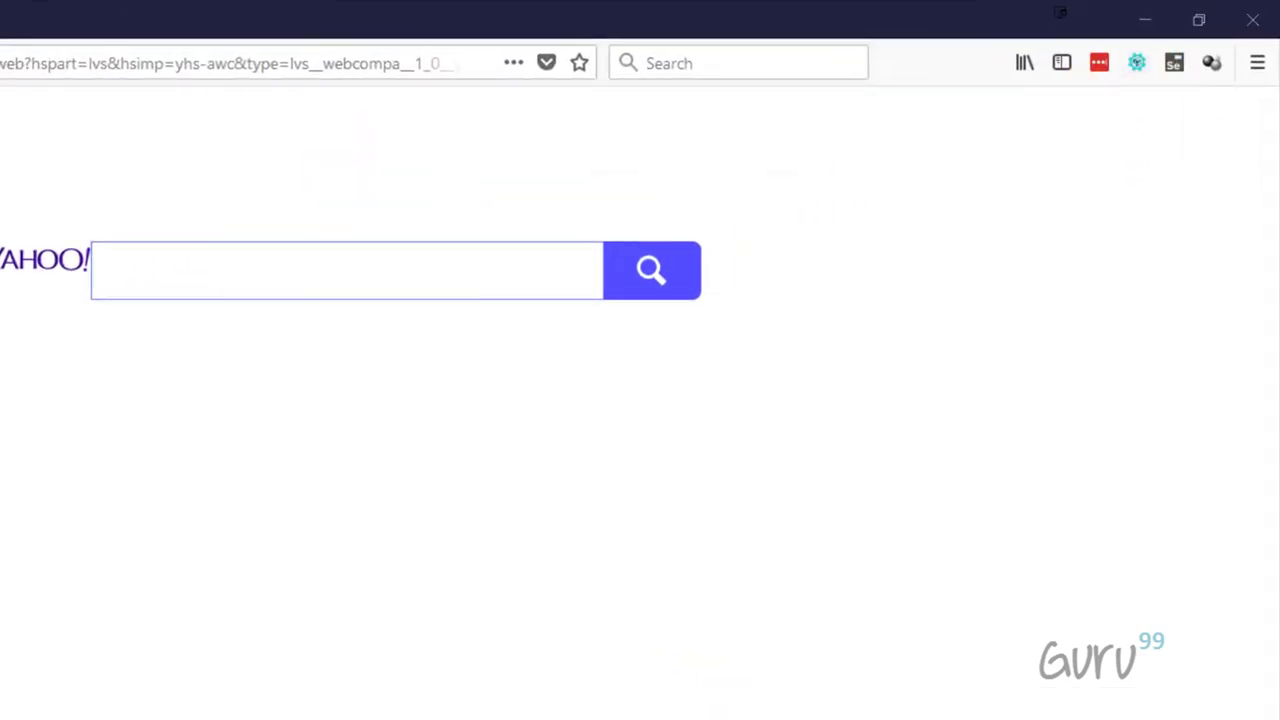
Step: Run the ExtractURL.iim demo macro from Demo-Firefox and dismiss the extracted URL popup
left_click(1137, 72)
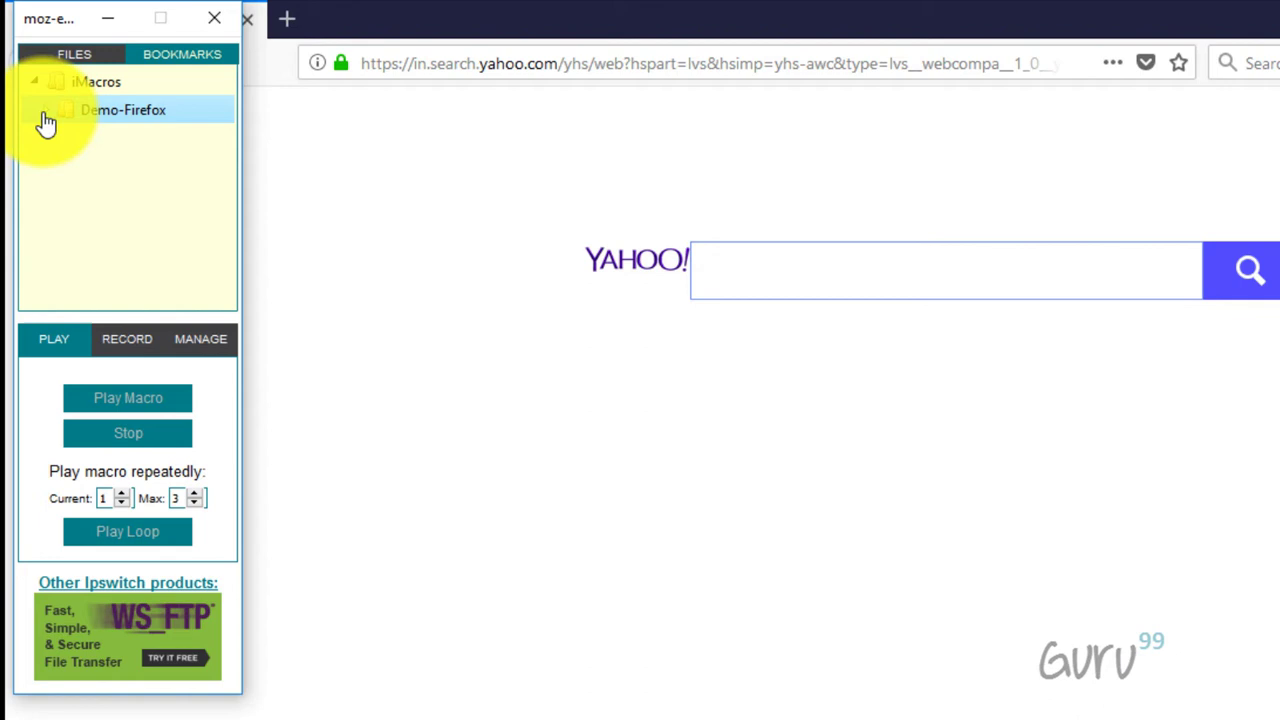
left_click(43, 112)
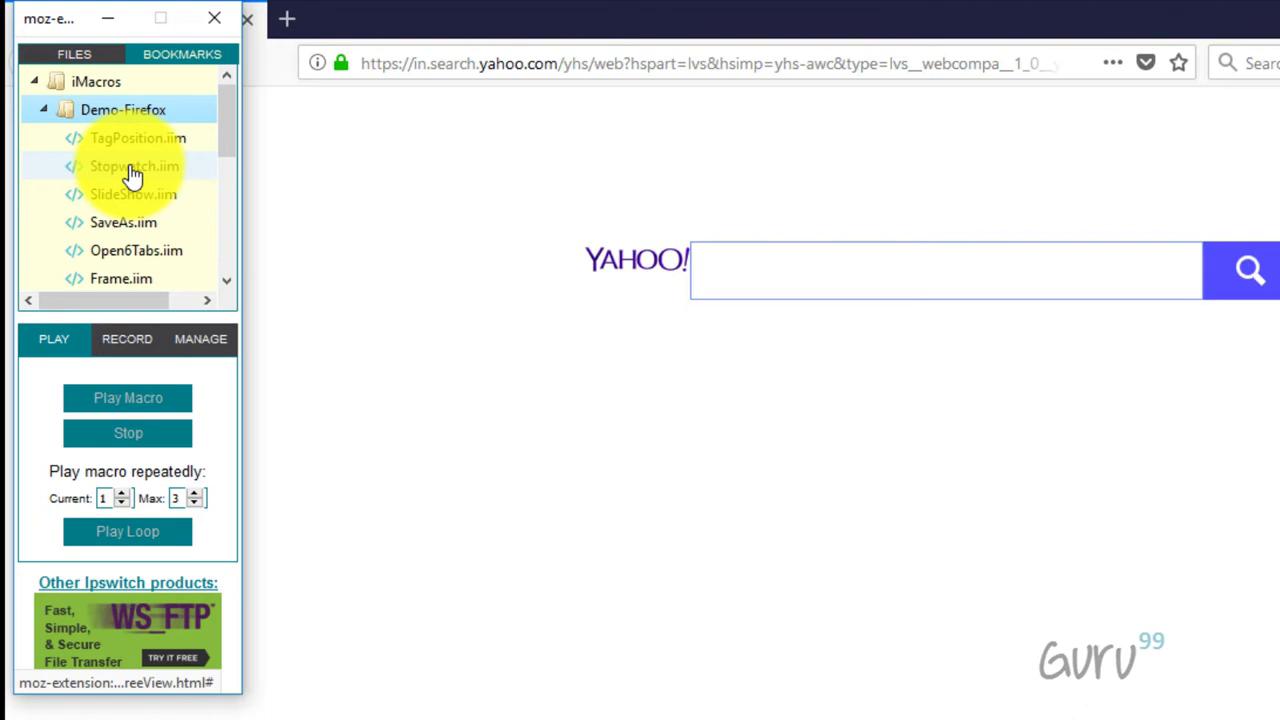
scroll(133, 175, "down", 3)
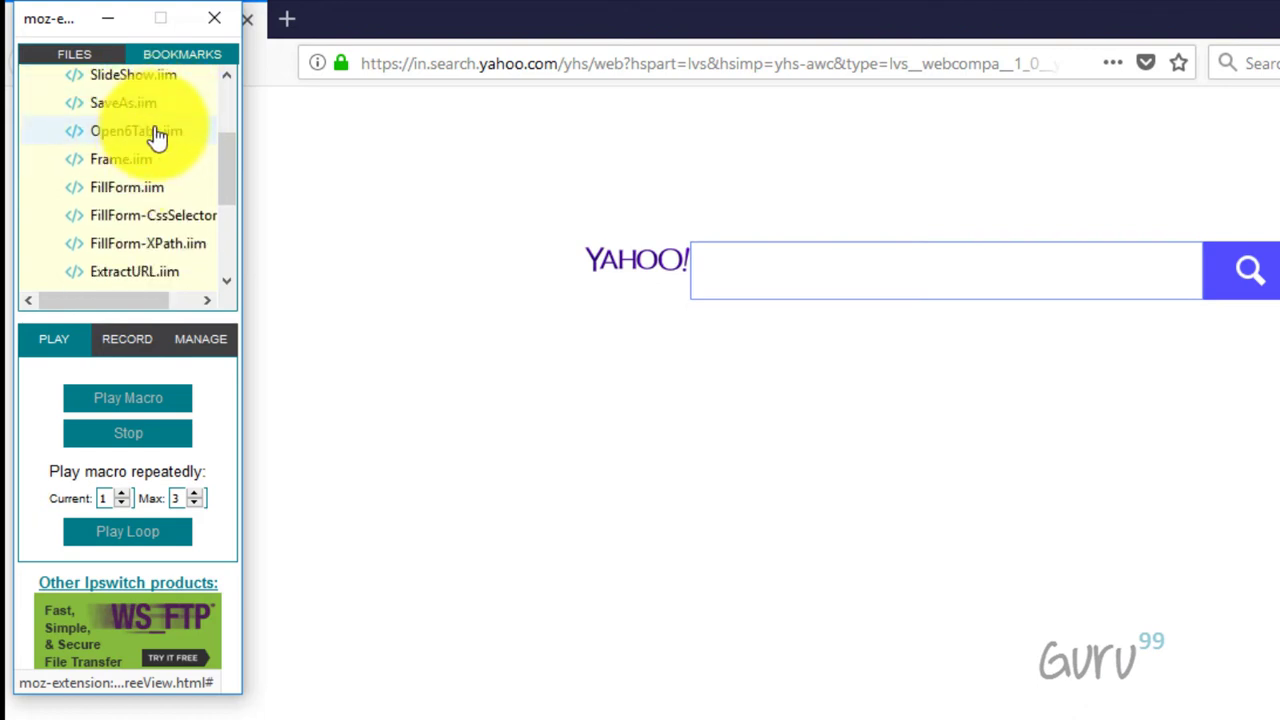
left_click(148, 273)
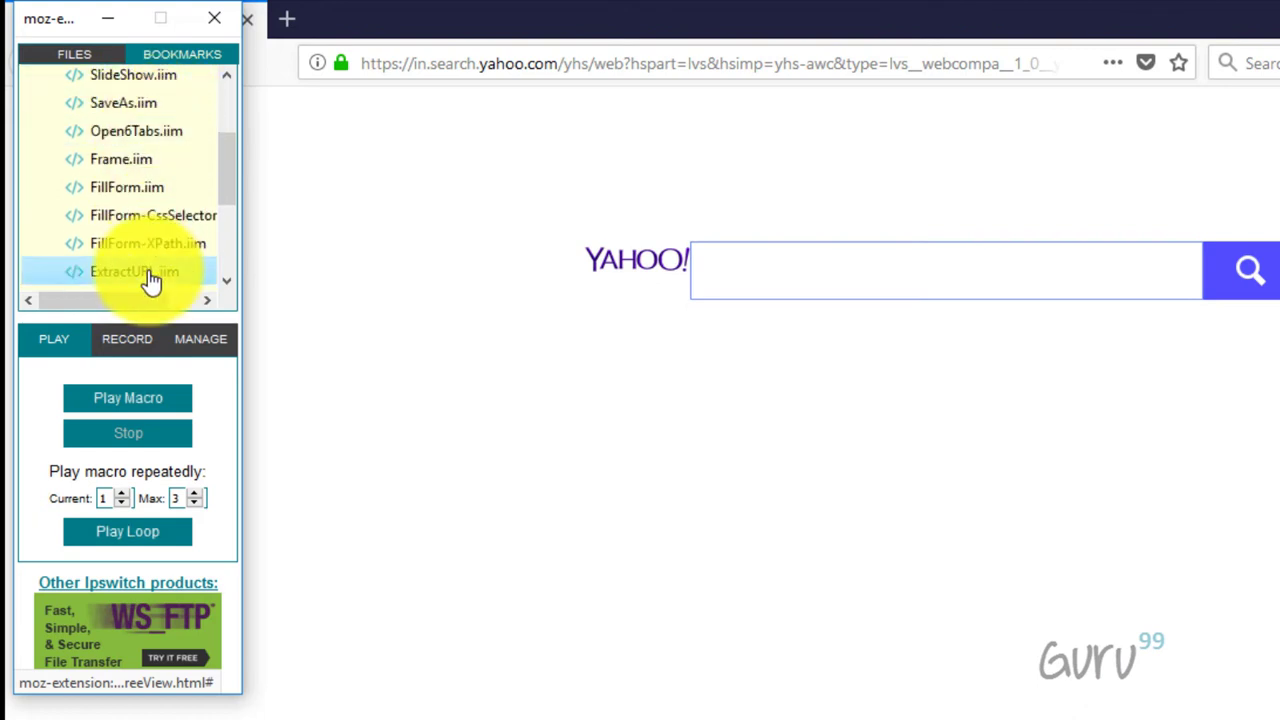
left_click(166, 404)
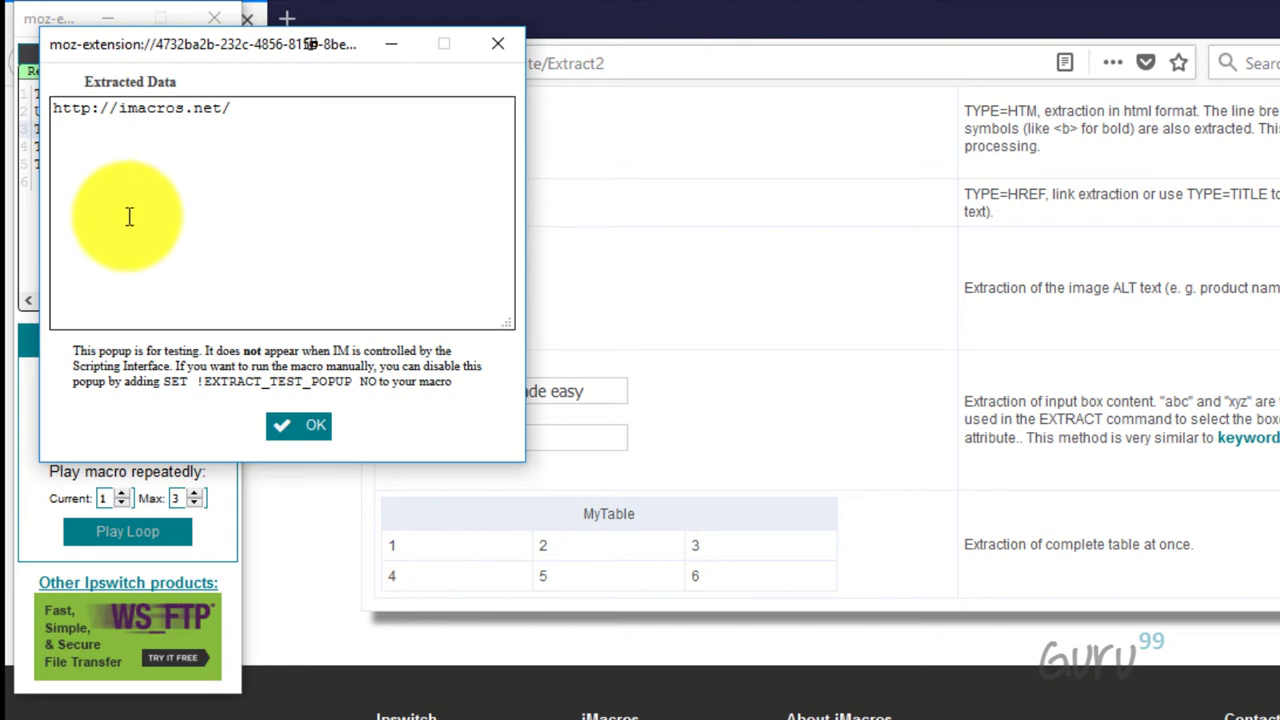
left_click_drag(286, 51, 600, 187)
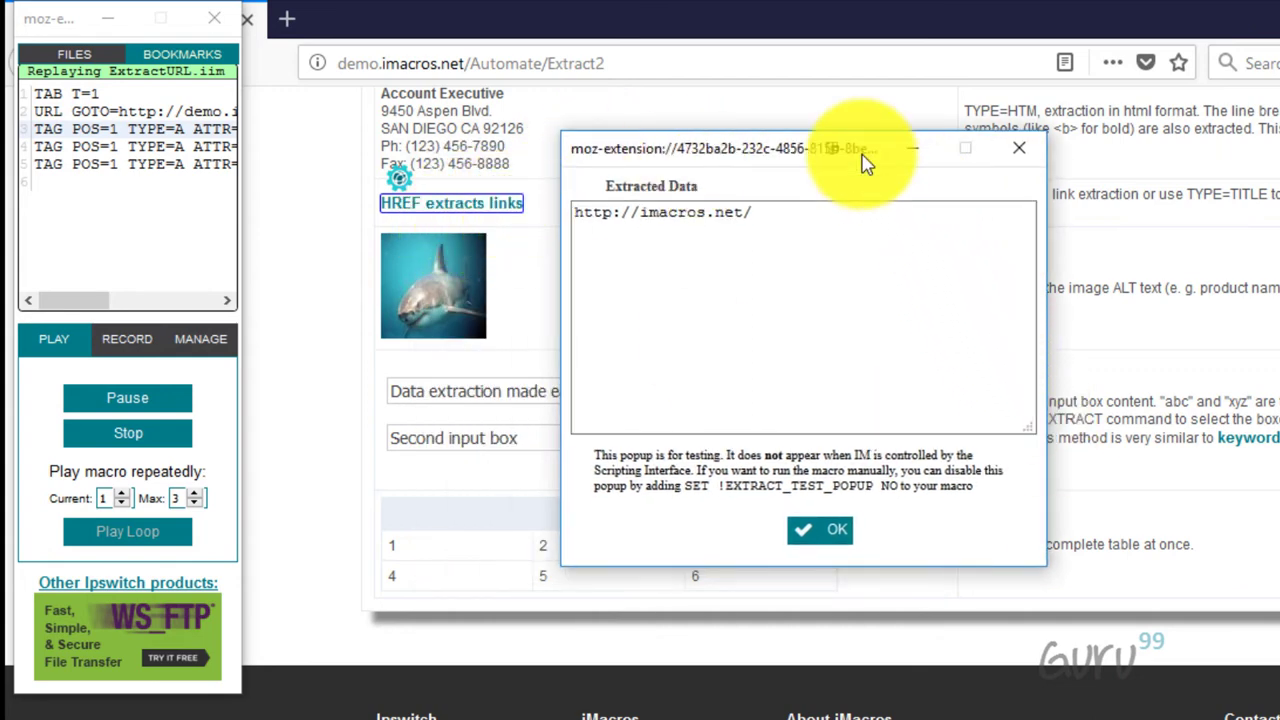
left_click(805, 530)
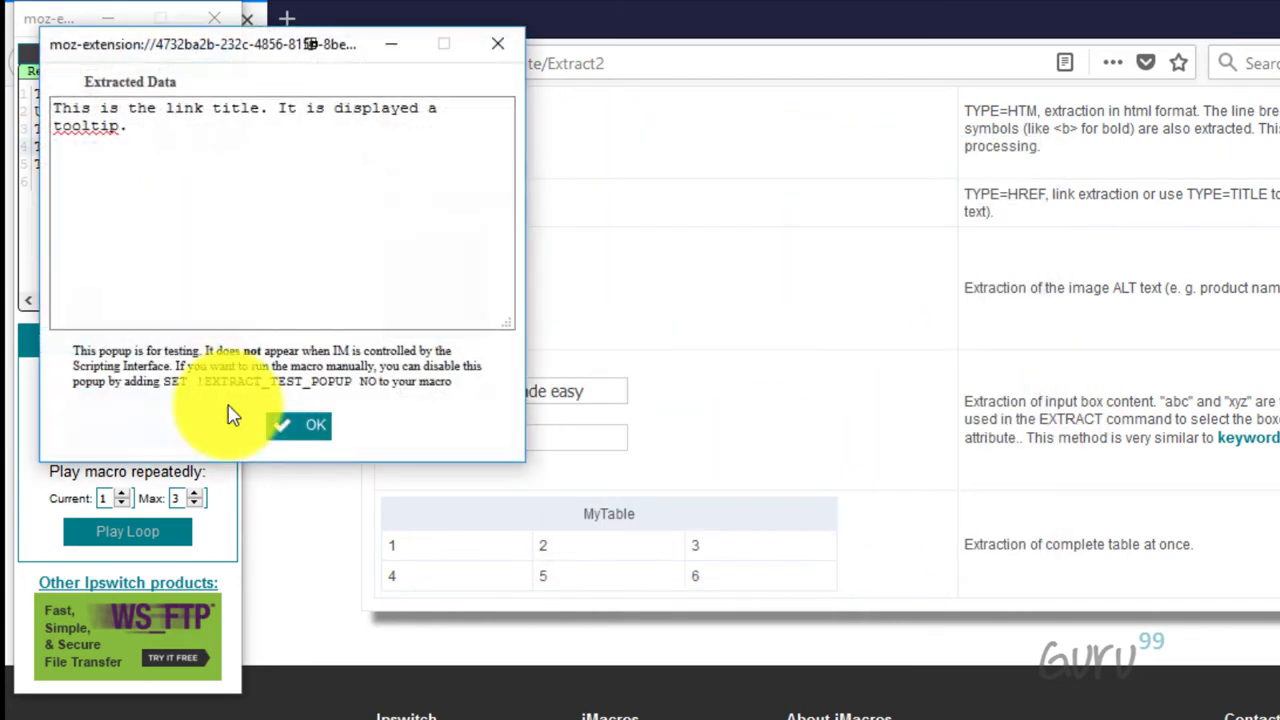
left_click(302, 424)
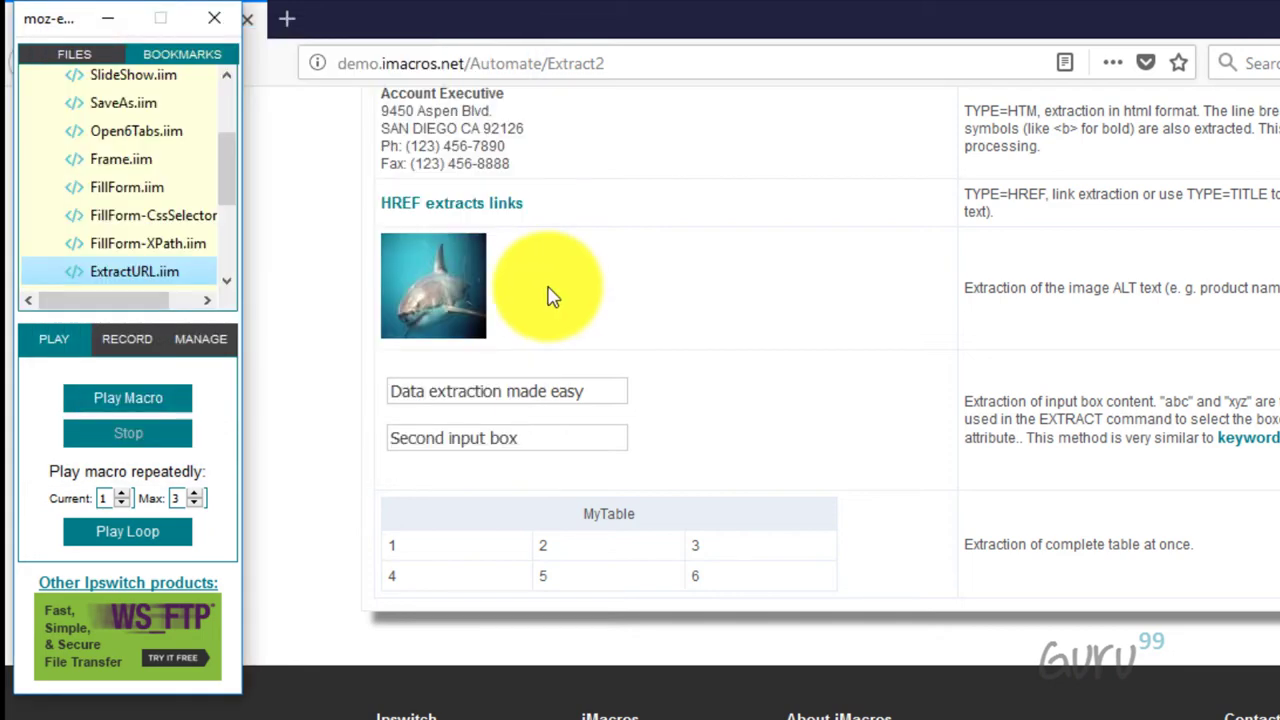
left_click_drag(226, 183, 243, 149)
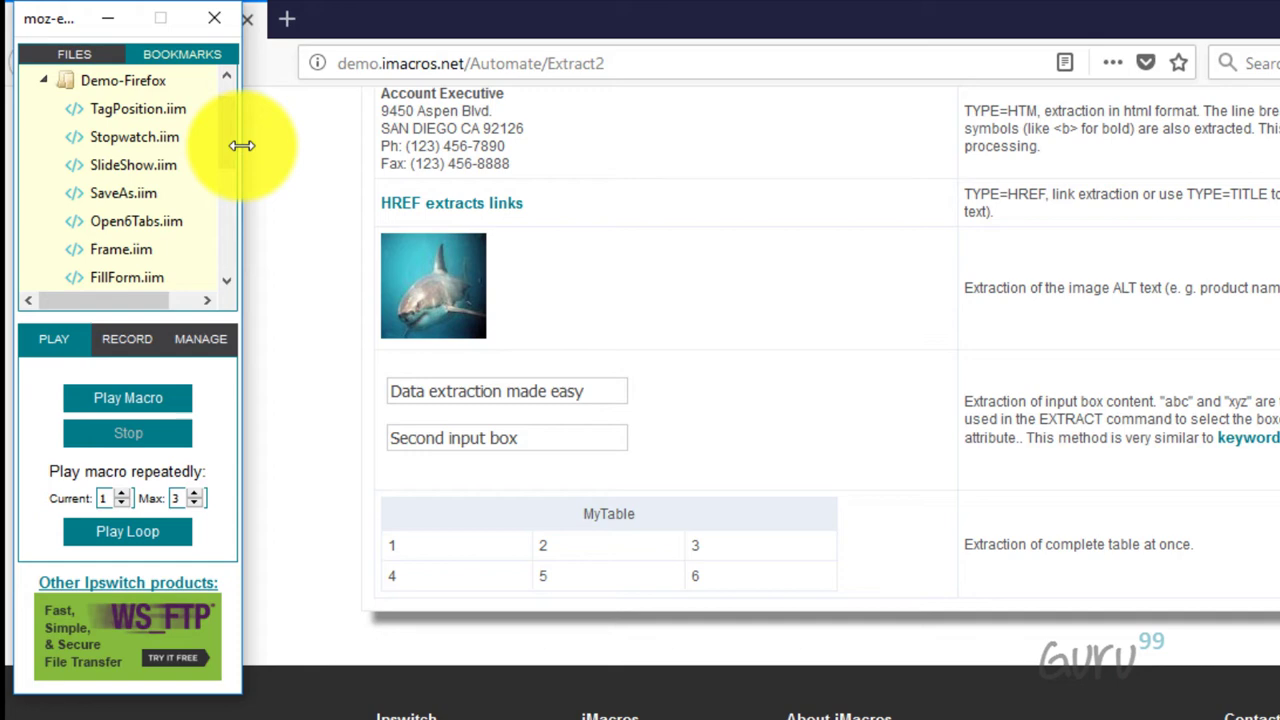
left_click_drag(234, 163, 231, 262)
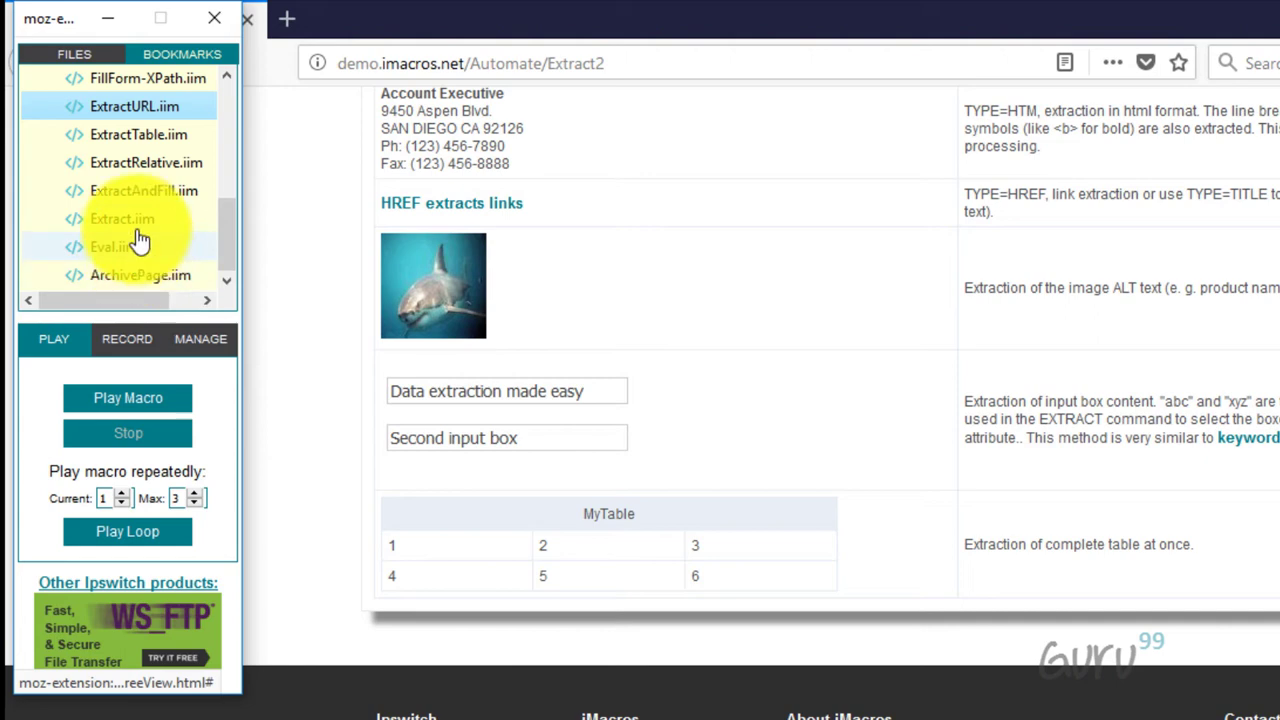
scroll(140, 210, "up", 3)
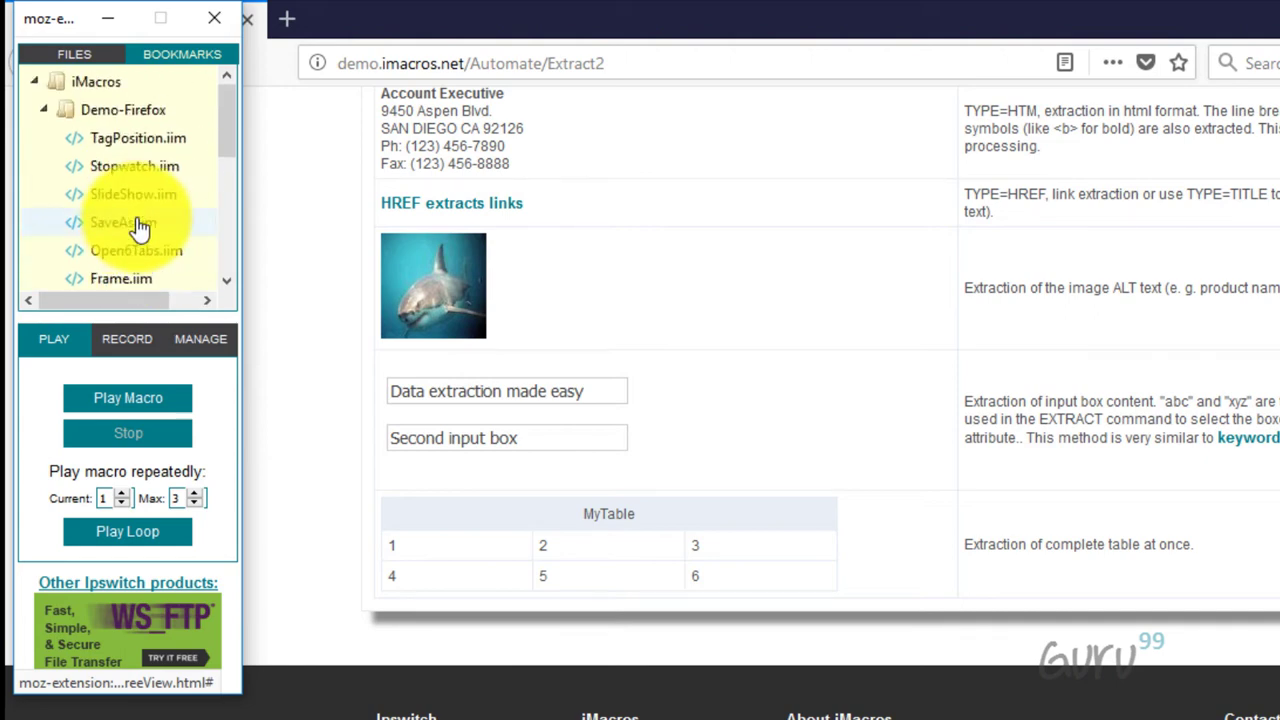
left_click(132, 168)
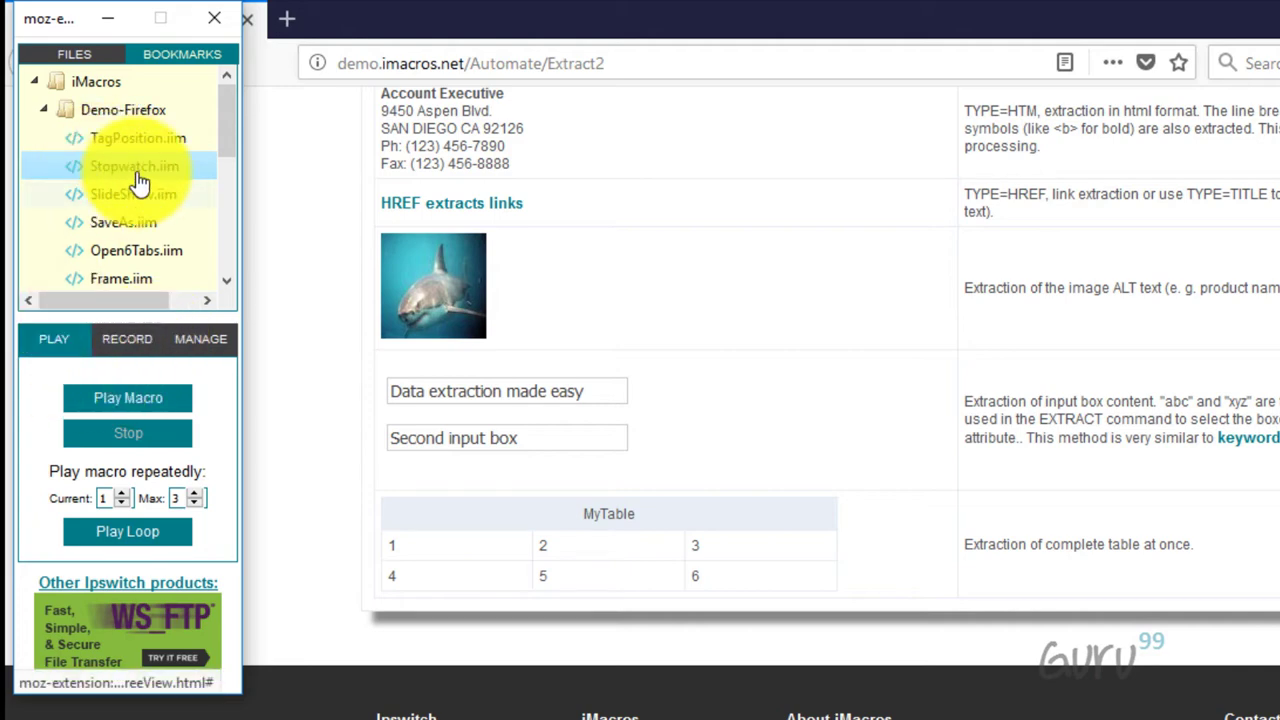
right_click(130, 166)
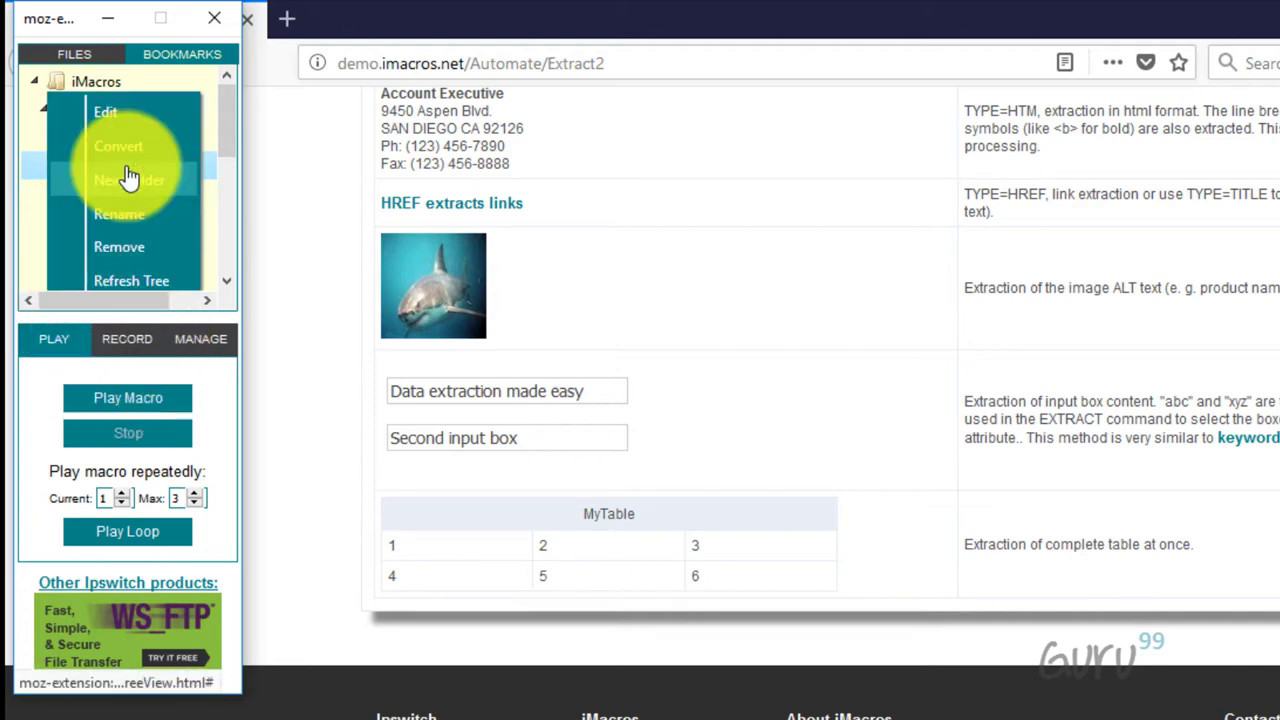
left_click(142, 116)
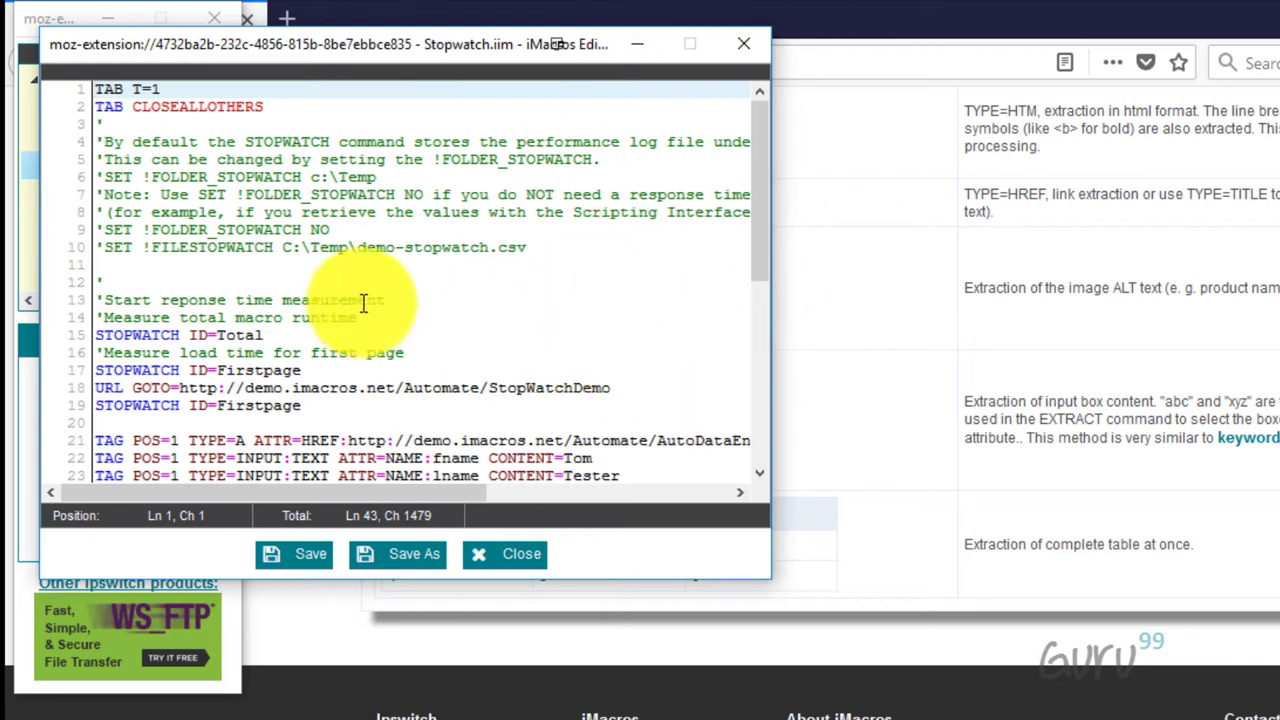
left_click(762, 292)
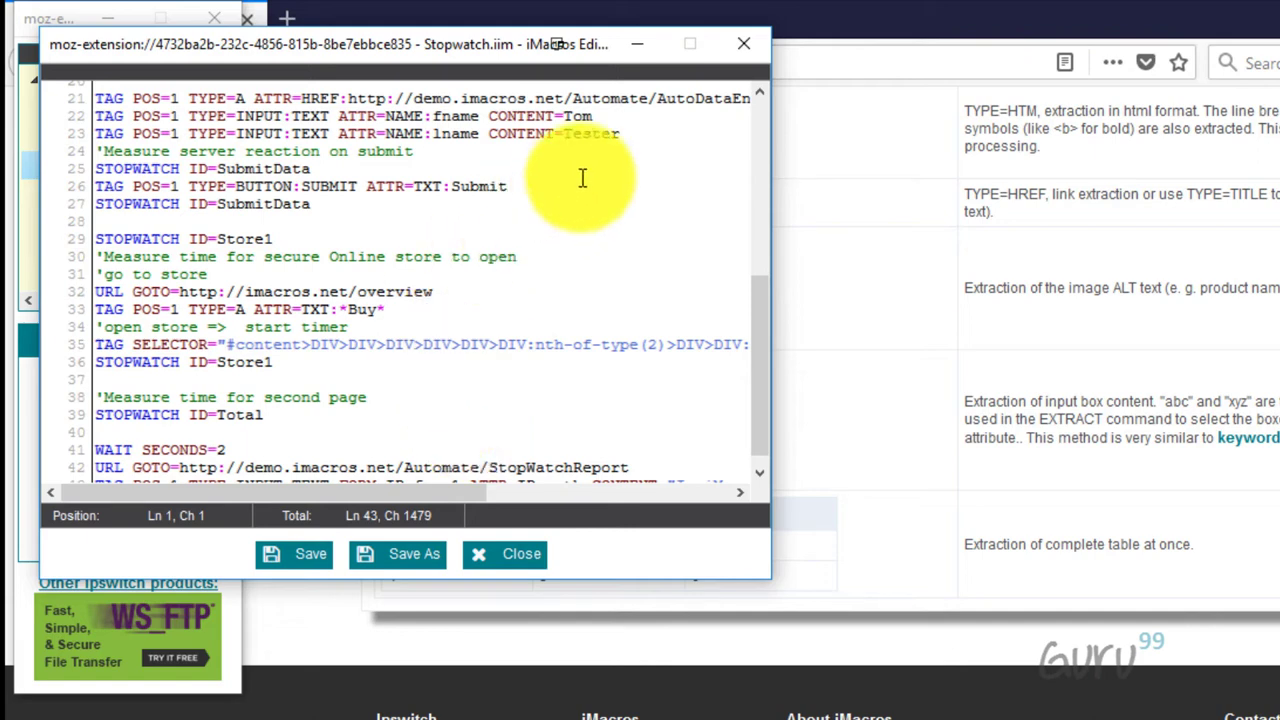
left_click(746, 43)
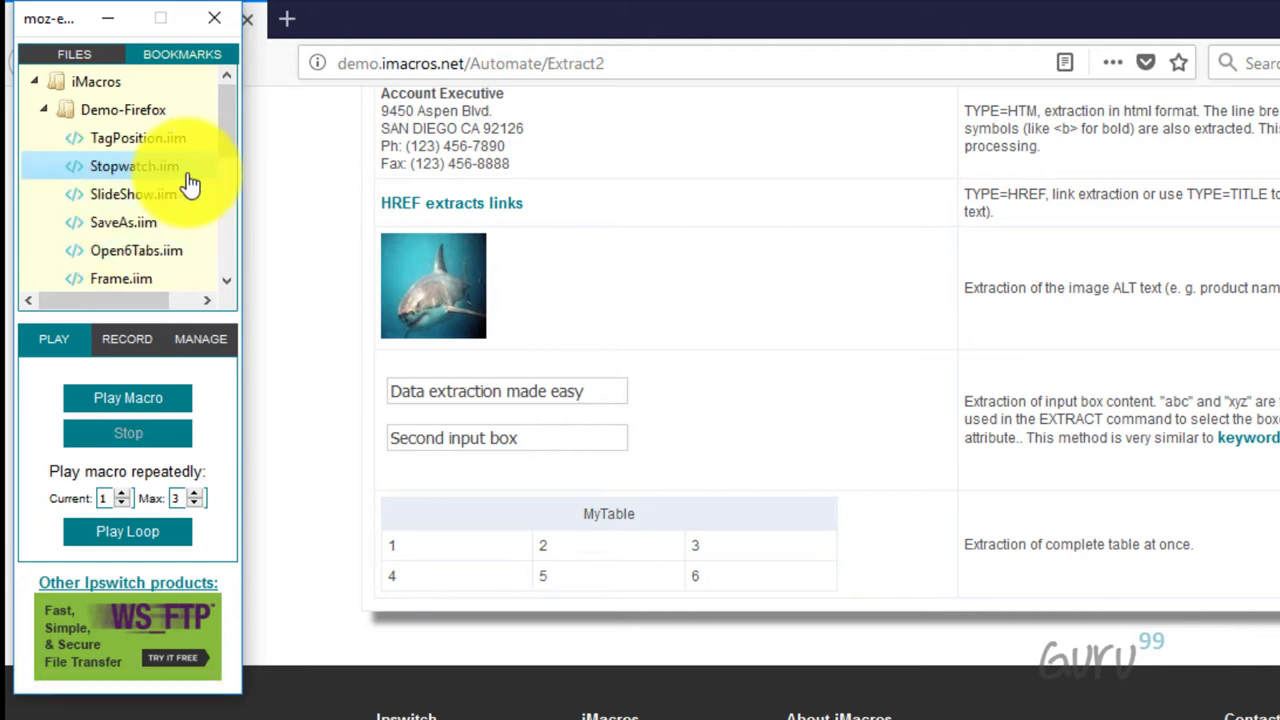
Step: Play the selected Stopwatch.iim macro
left_click(118, 398)
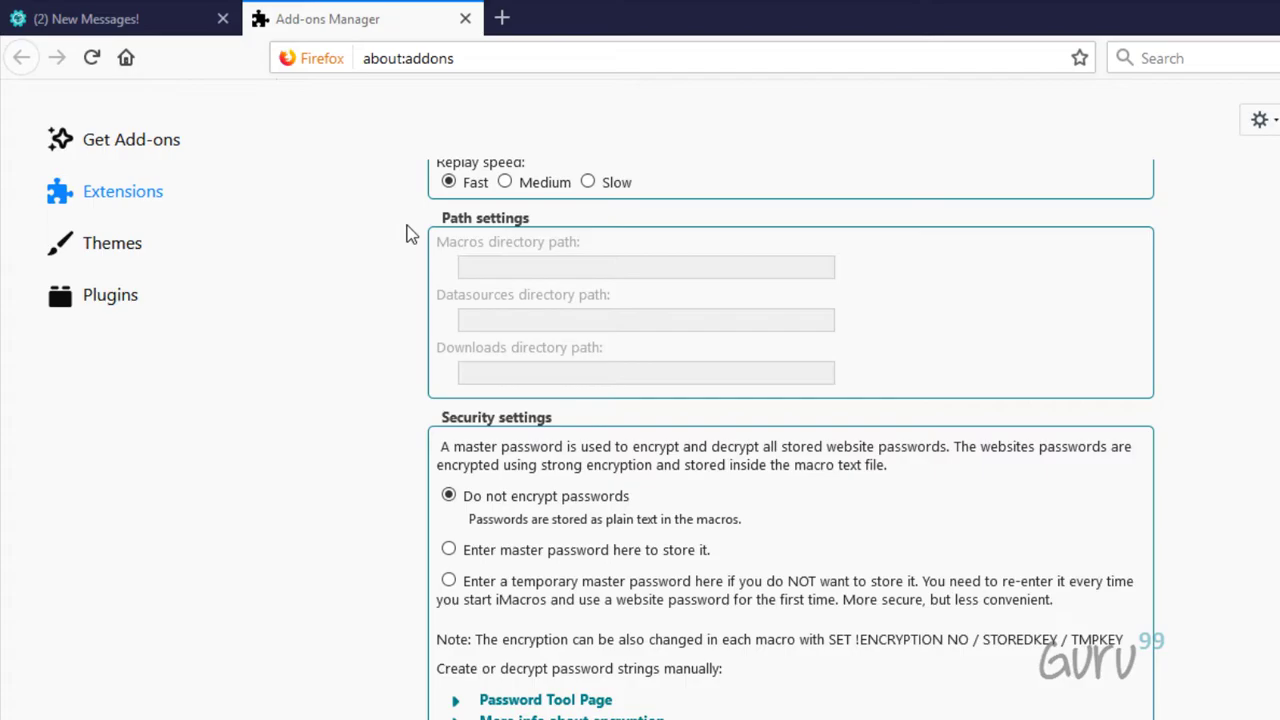
Step: Switch to the imacros.net store tab
left_click(162, 12)
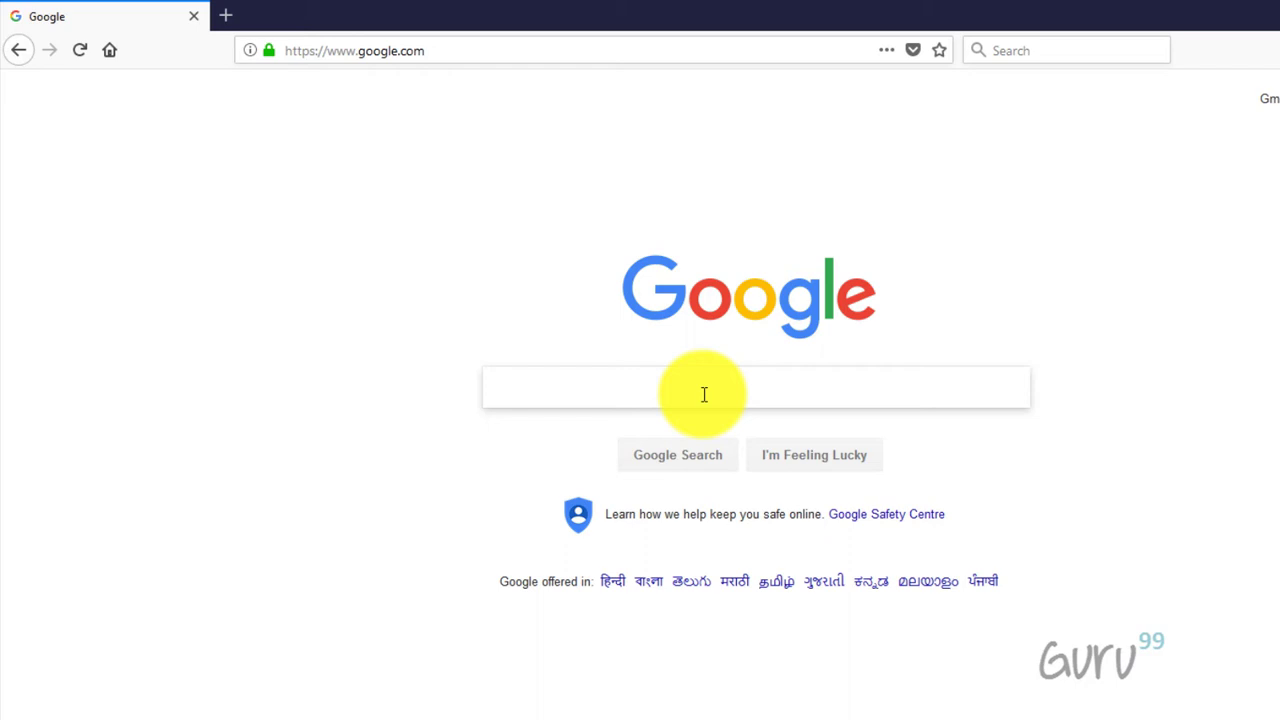
Step: Search Google for 'download firefox portable 54.0.1'
type("download")
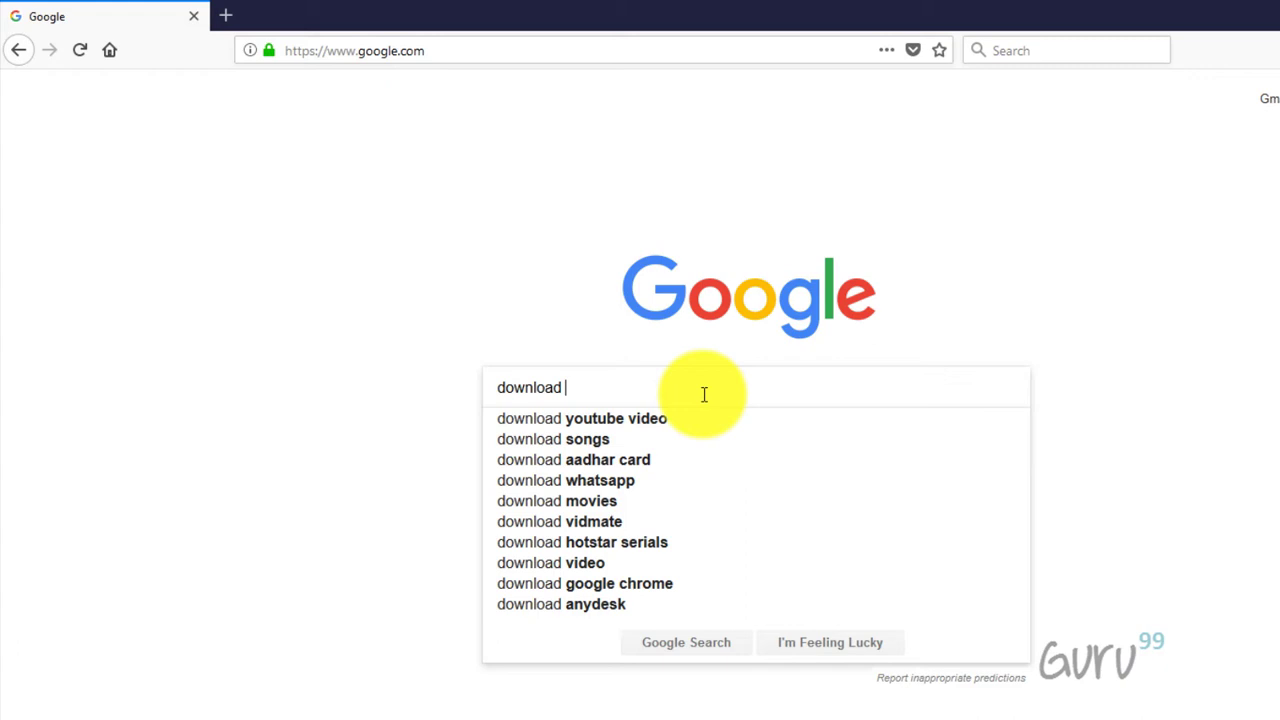
type(" firefox por")
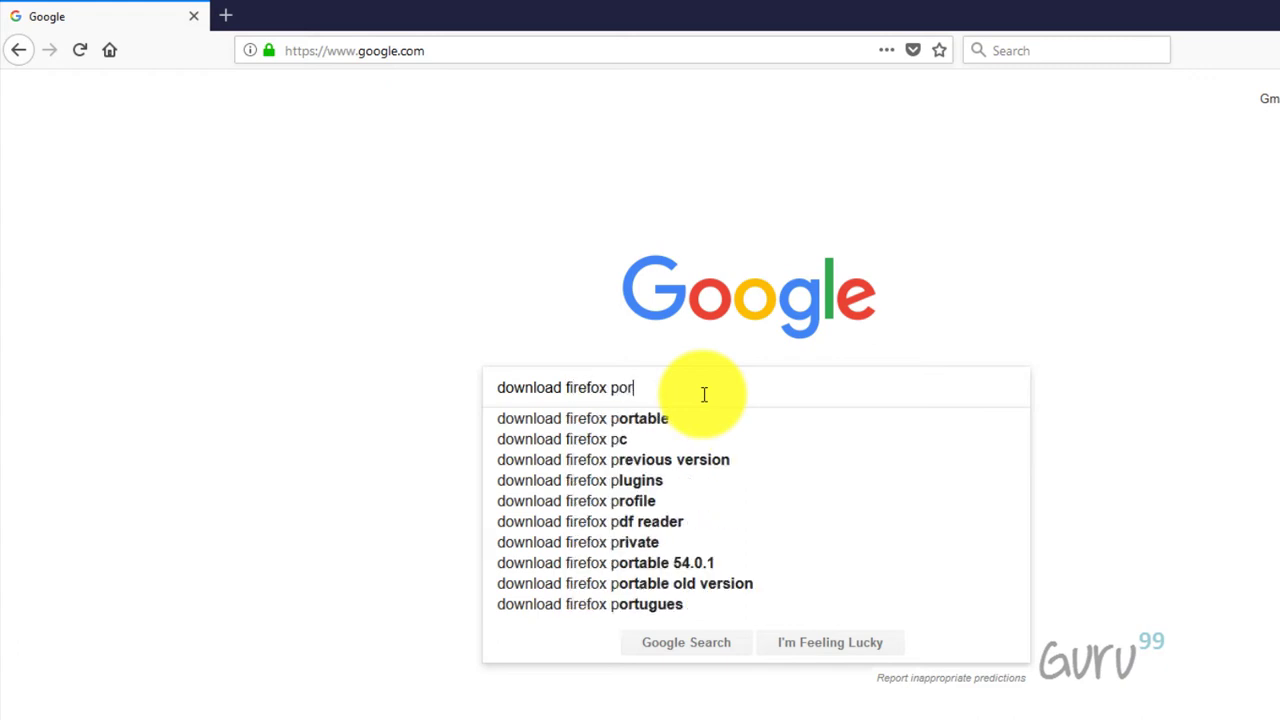
type("ta")
key("Down")
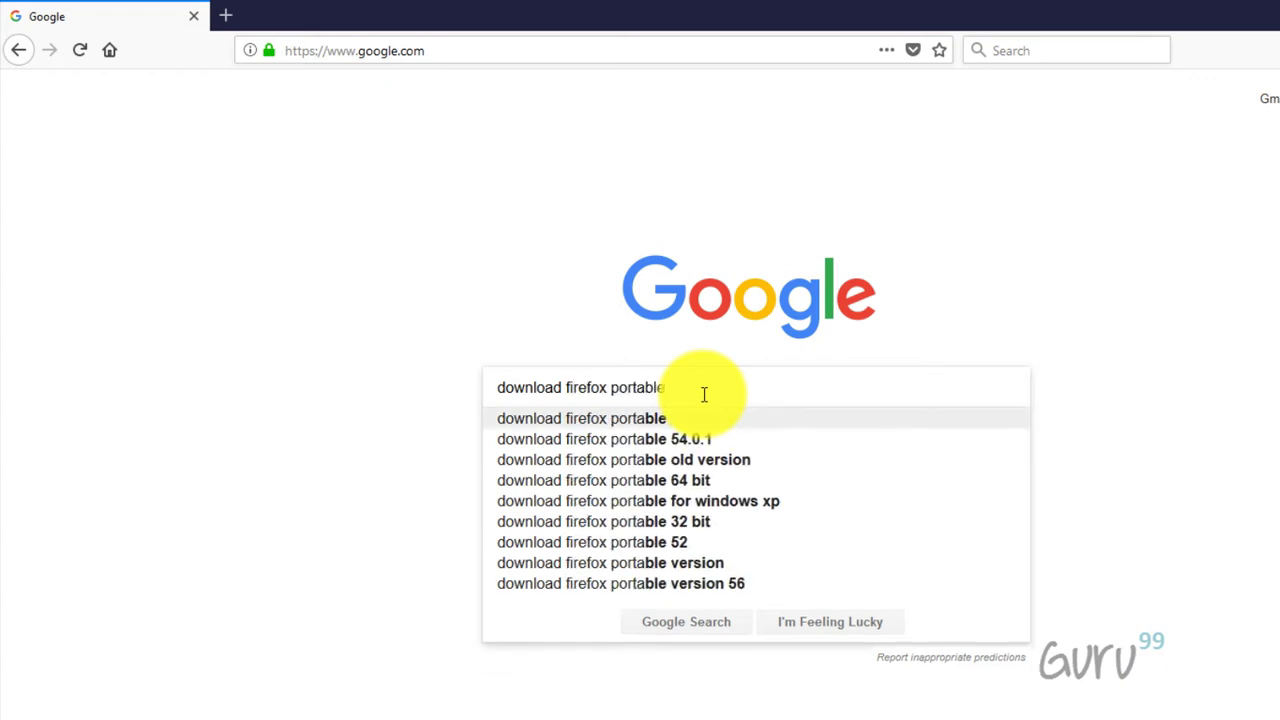
key("Down")
key("Return")
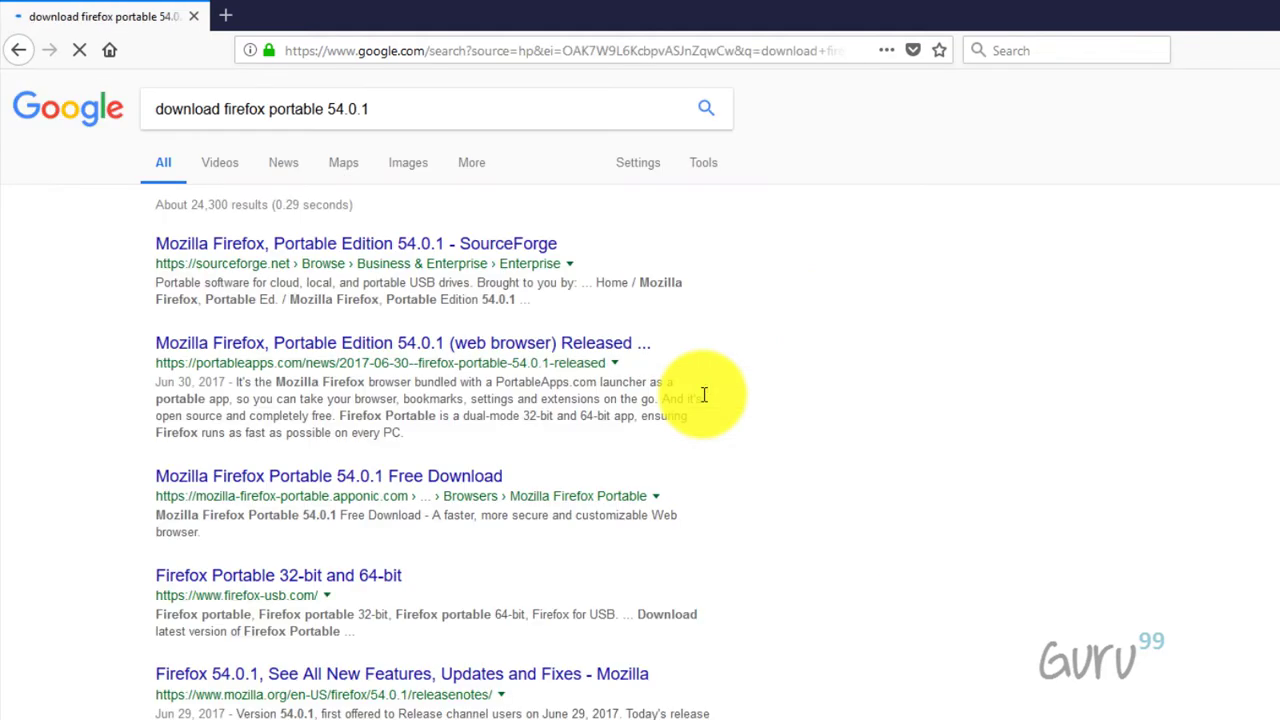
Step: Download FirefoxPortable_54.0.1_English.paf.exe from the SourceForge result
left_click(480, 246)
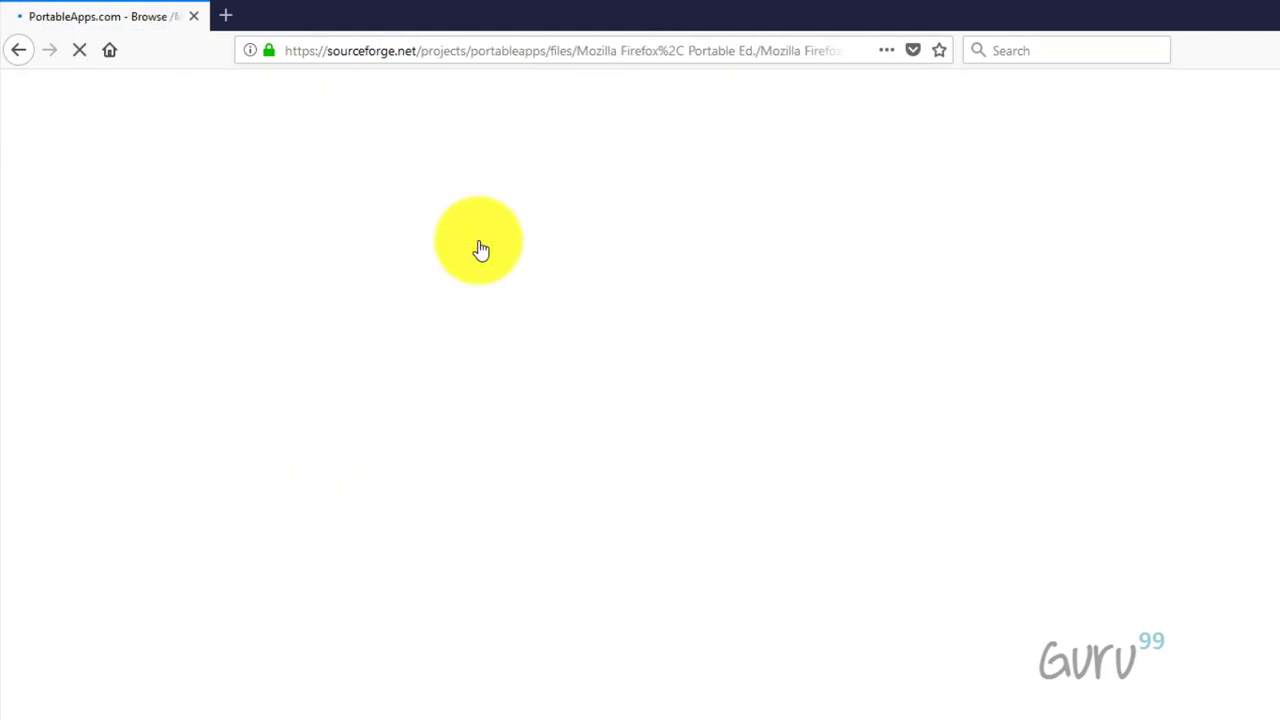
scroll(508, 349, "down", 10)
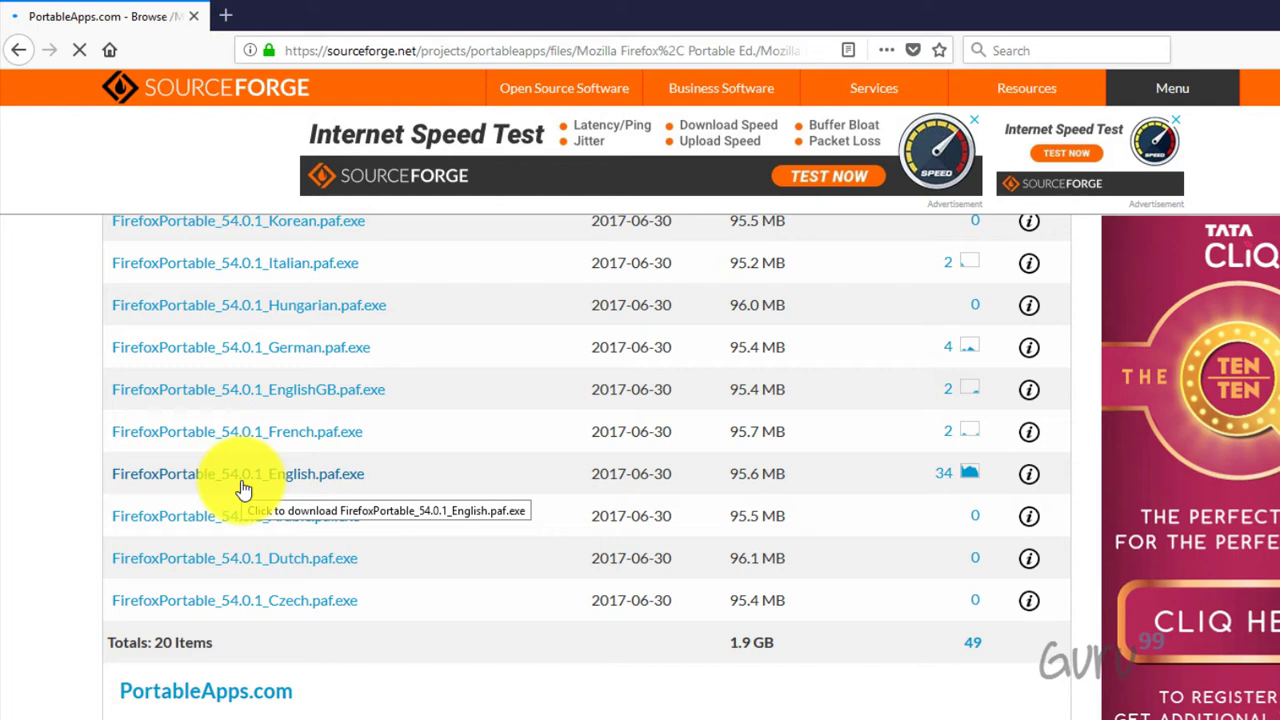
left_click(244, 481)
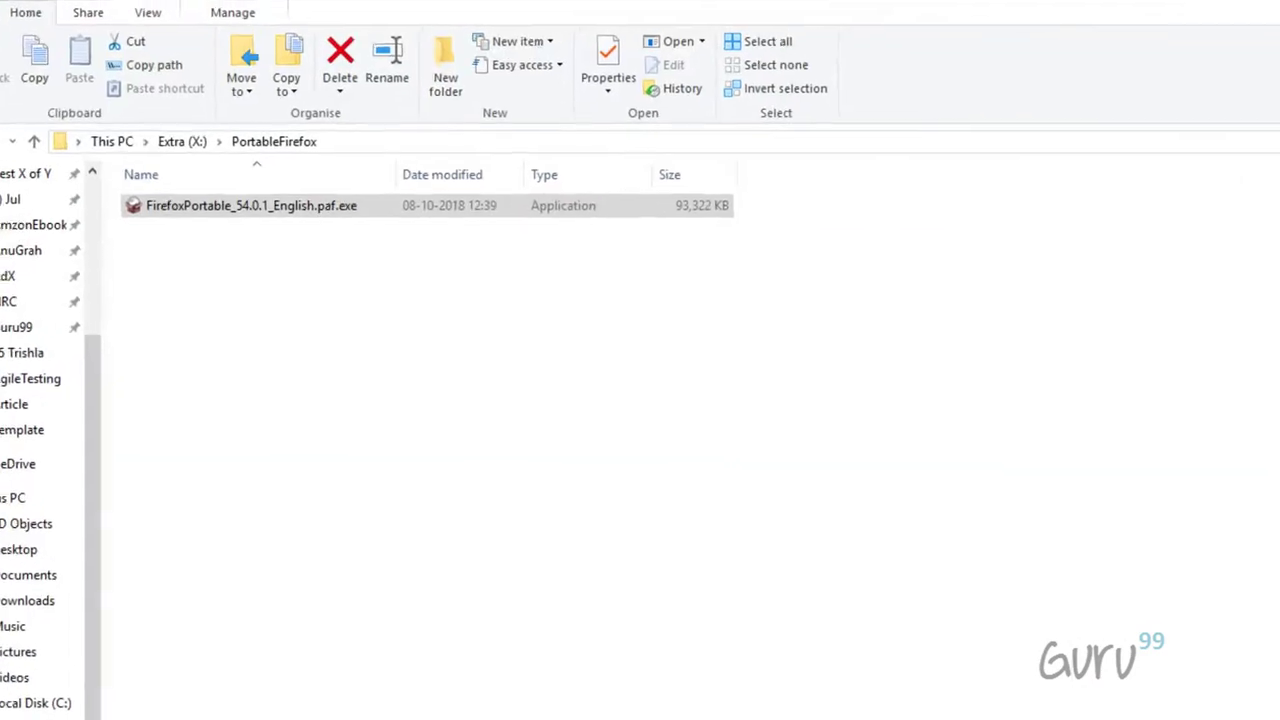
Step: Install Firefox Portable by running the downloaded installer through to completion
double_click(142, 181)
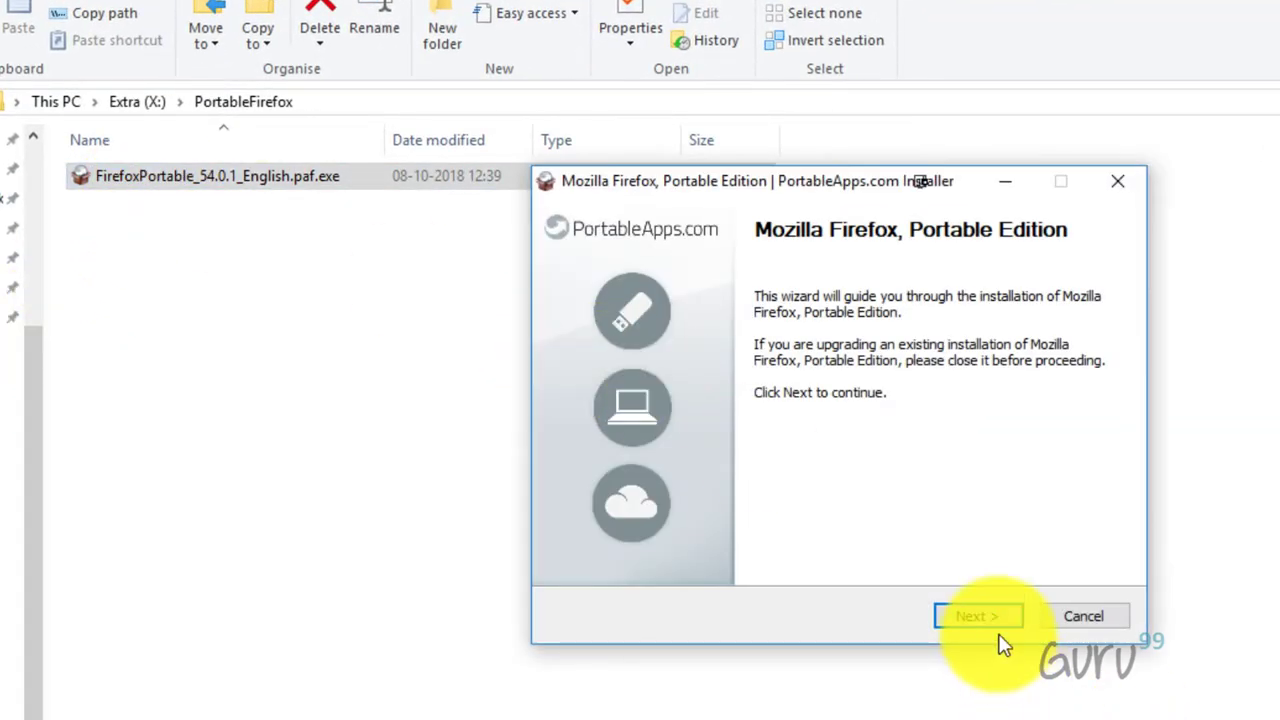
left_click(995, 622)
left_click(980, 618)
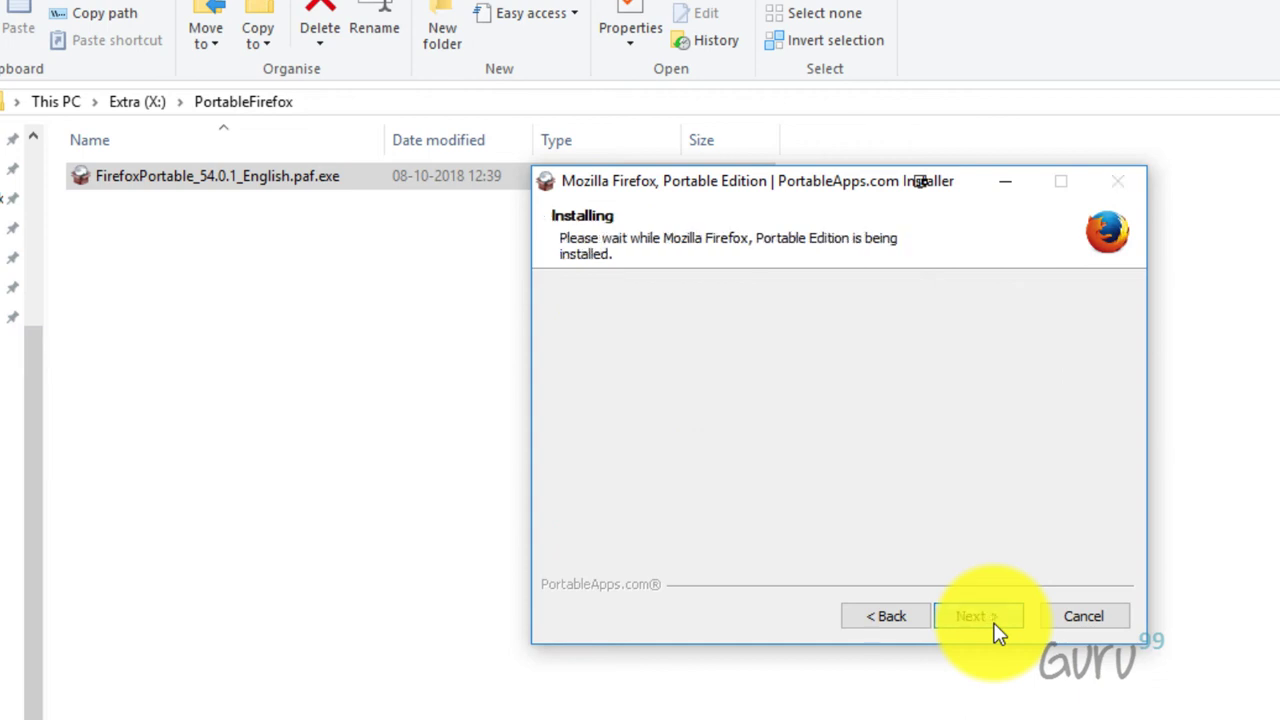
left_click_drag(920, 181, 1107, 162)
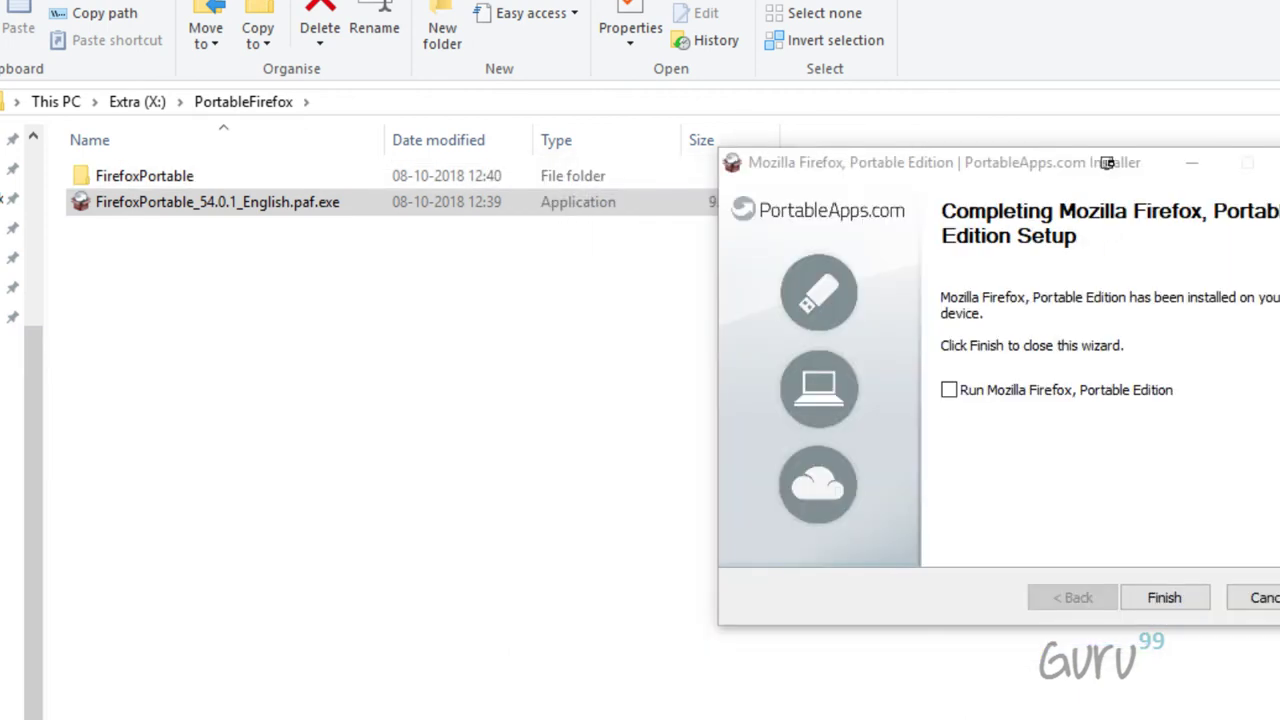
left_click(1164, 600)
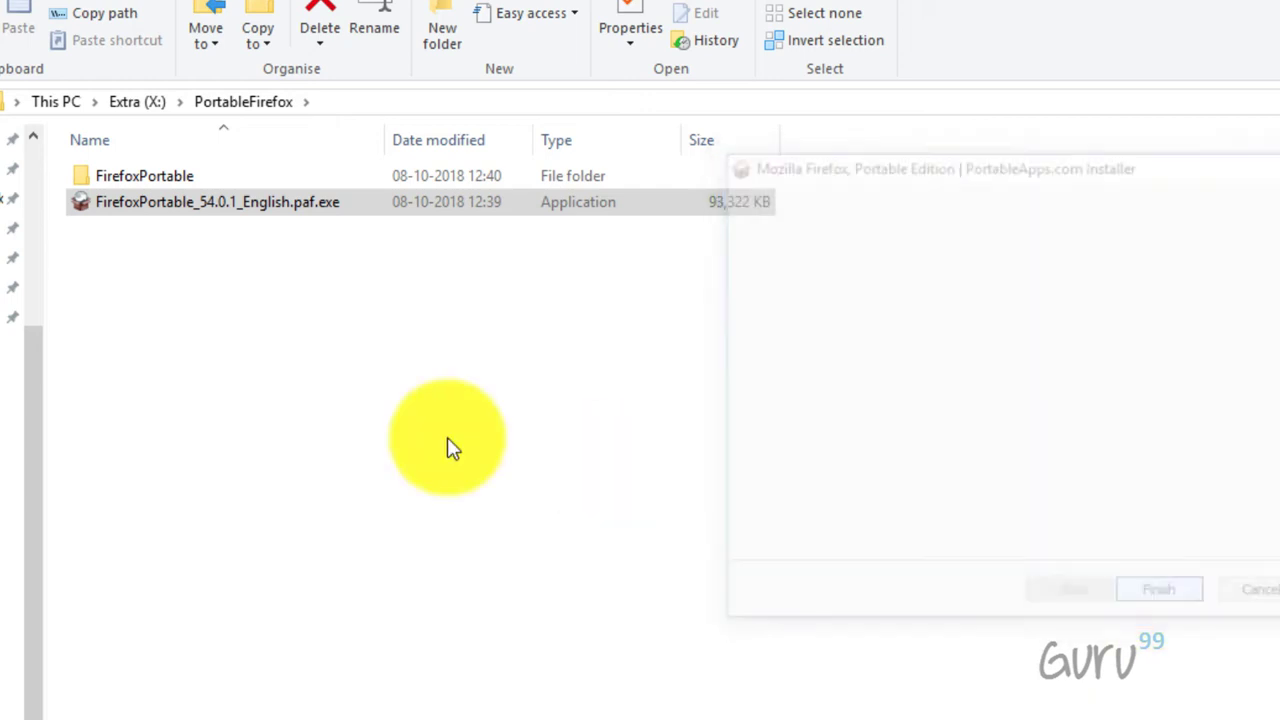
Step: Launch FirefoxPortable.exe from the FirefoxPortable folder in PortableFirefox
double_click(117, 176)
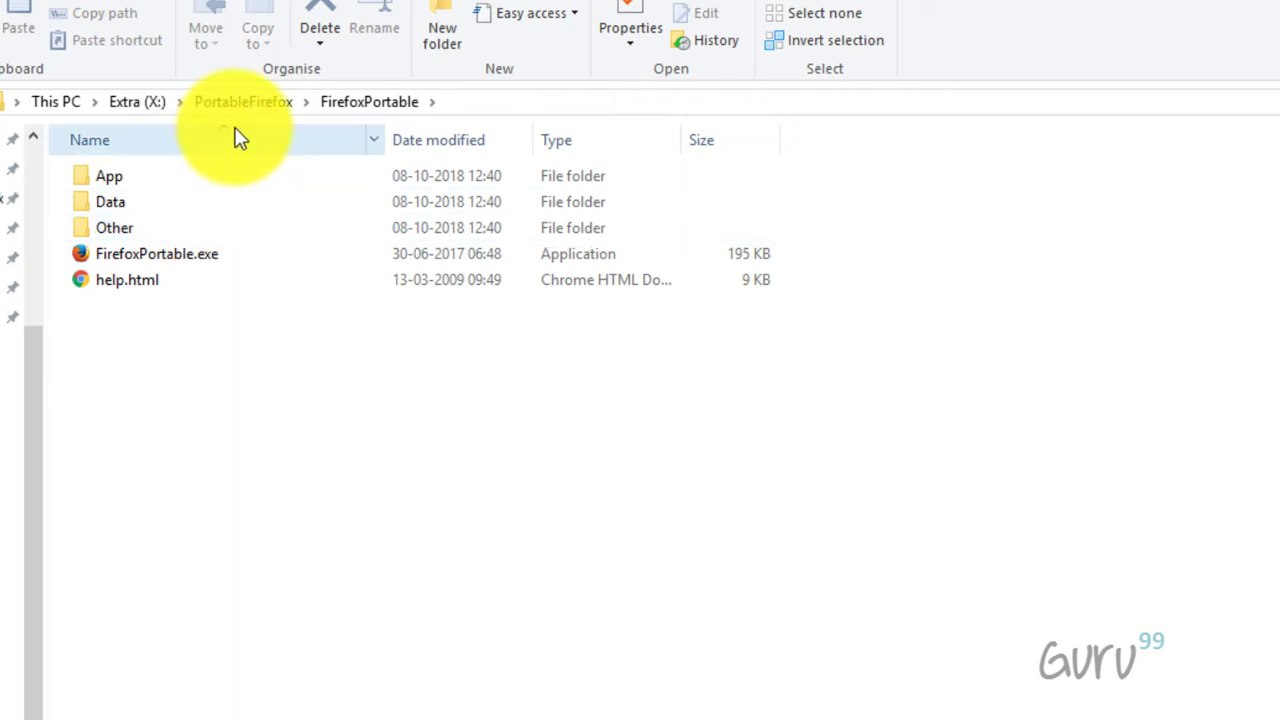
left_click(166, 256)
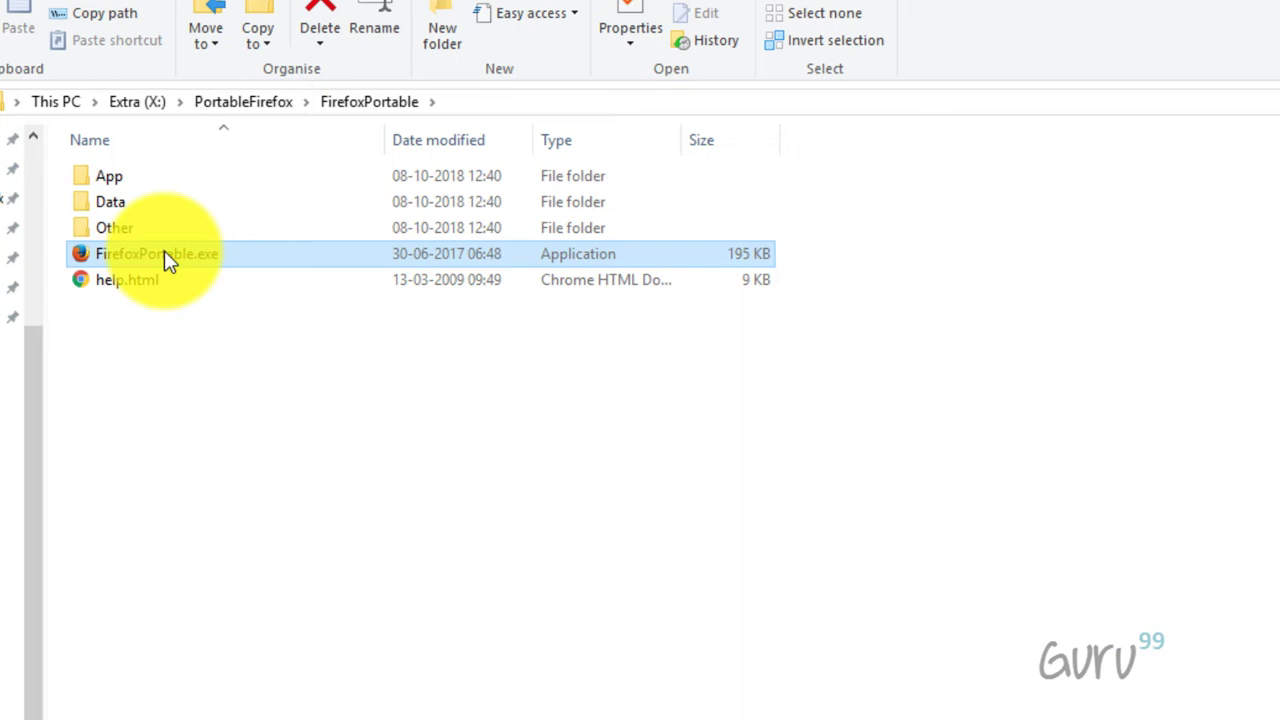
left_click(243, 101)
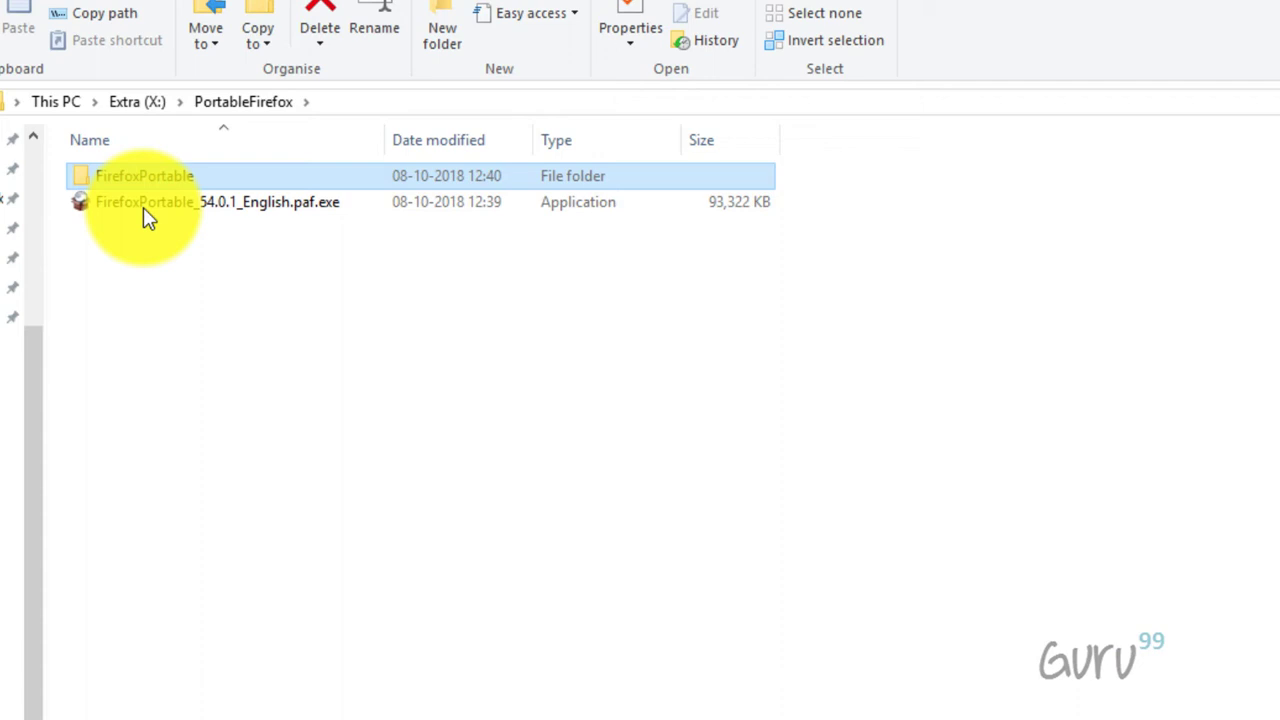
mouse_move(296, 217)
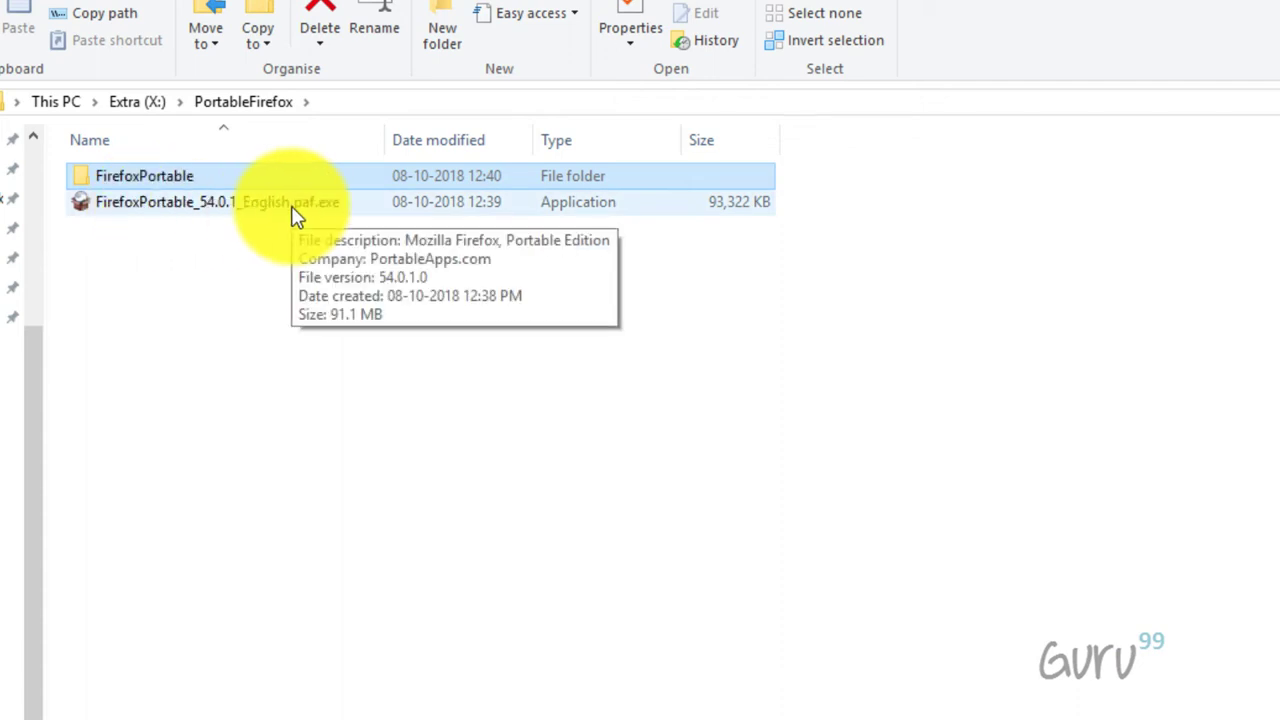
double_click(185, 176)
double_click(121, 259)
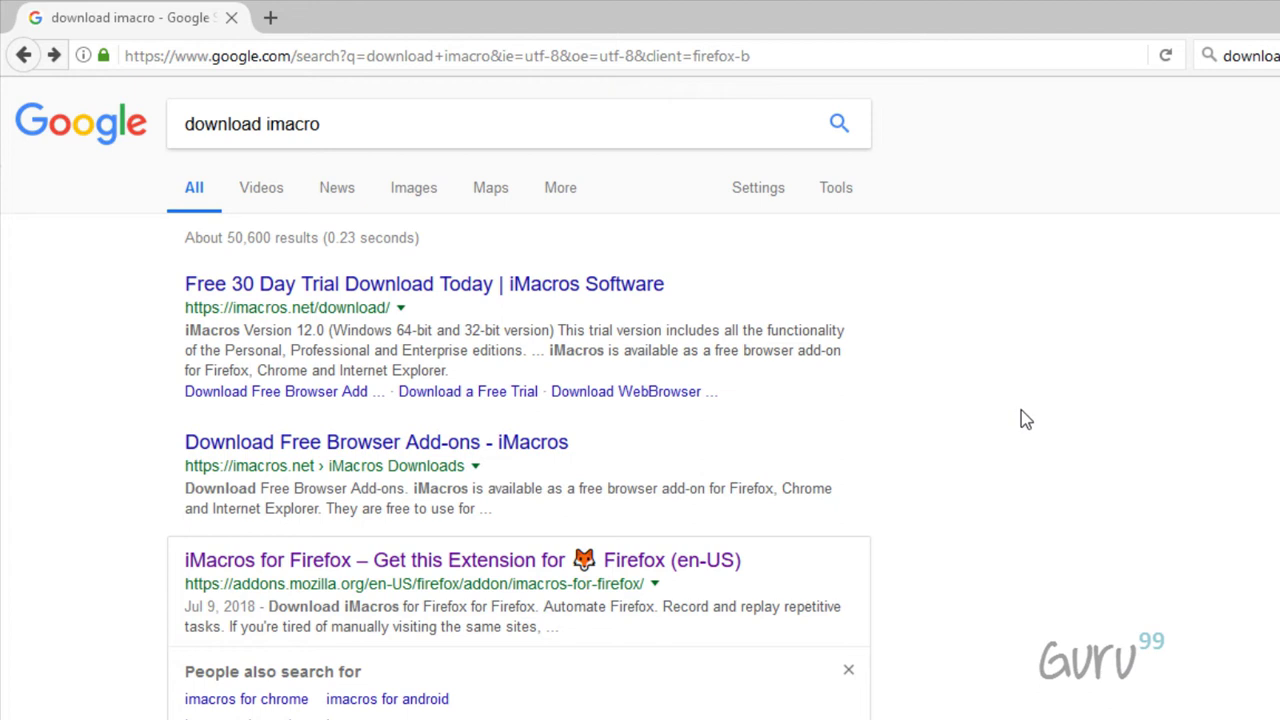
Step: Open the 'iMacros for Firefox – Get this Extension' result and scroll through the add-on page
left_click(335, 127)
left_click(64, 512)
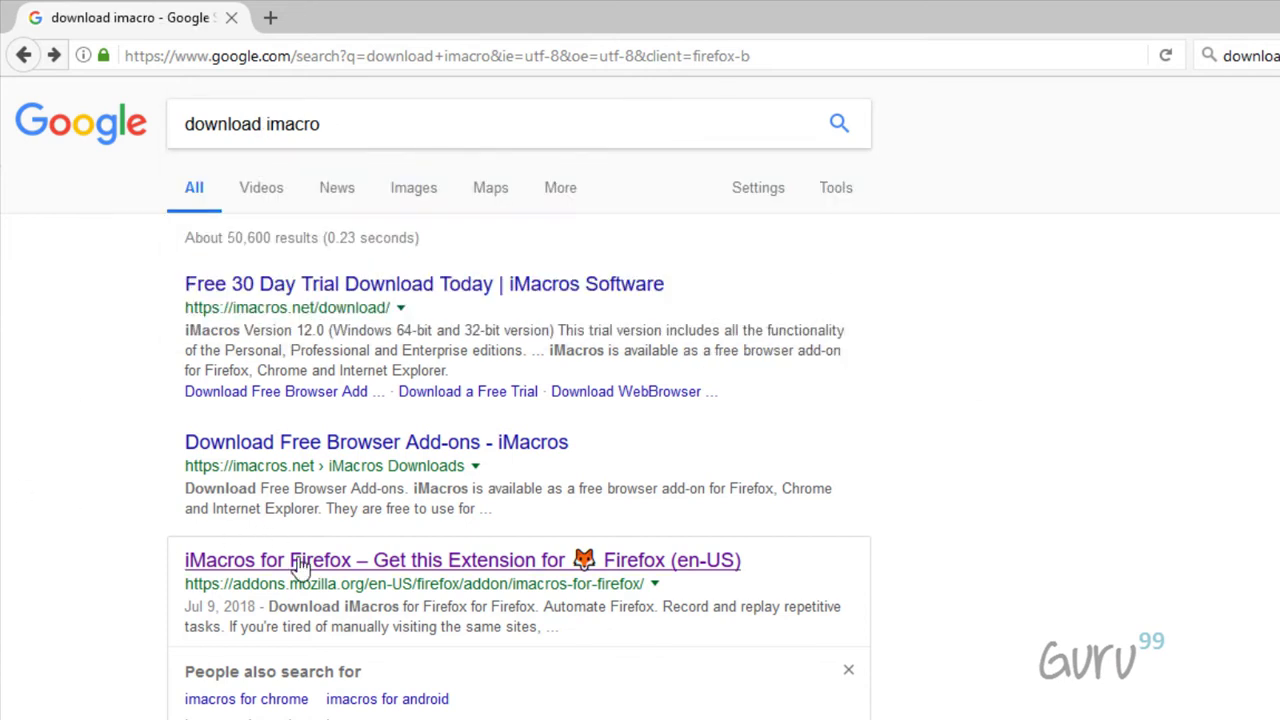
left_click(740, 558)
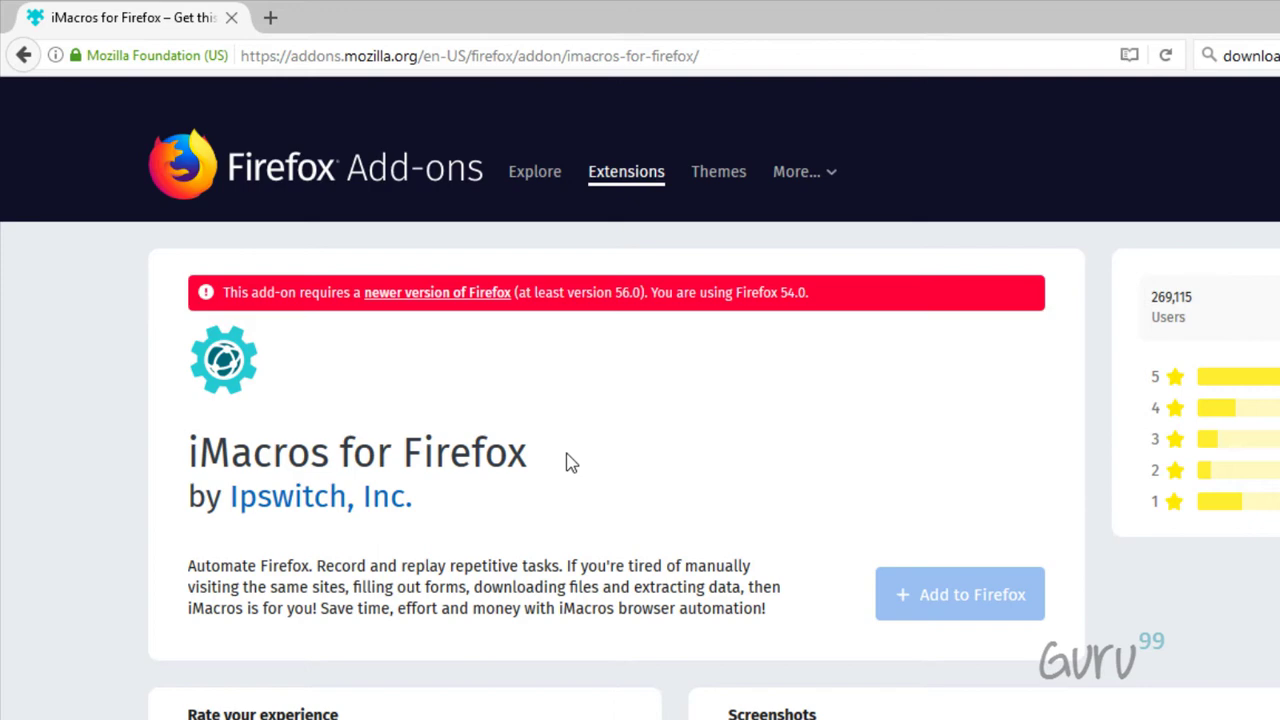
scroll(566, 462, "down", 4)
scroll(500, 334, "up", 2)
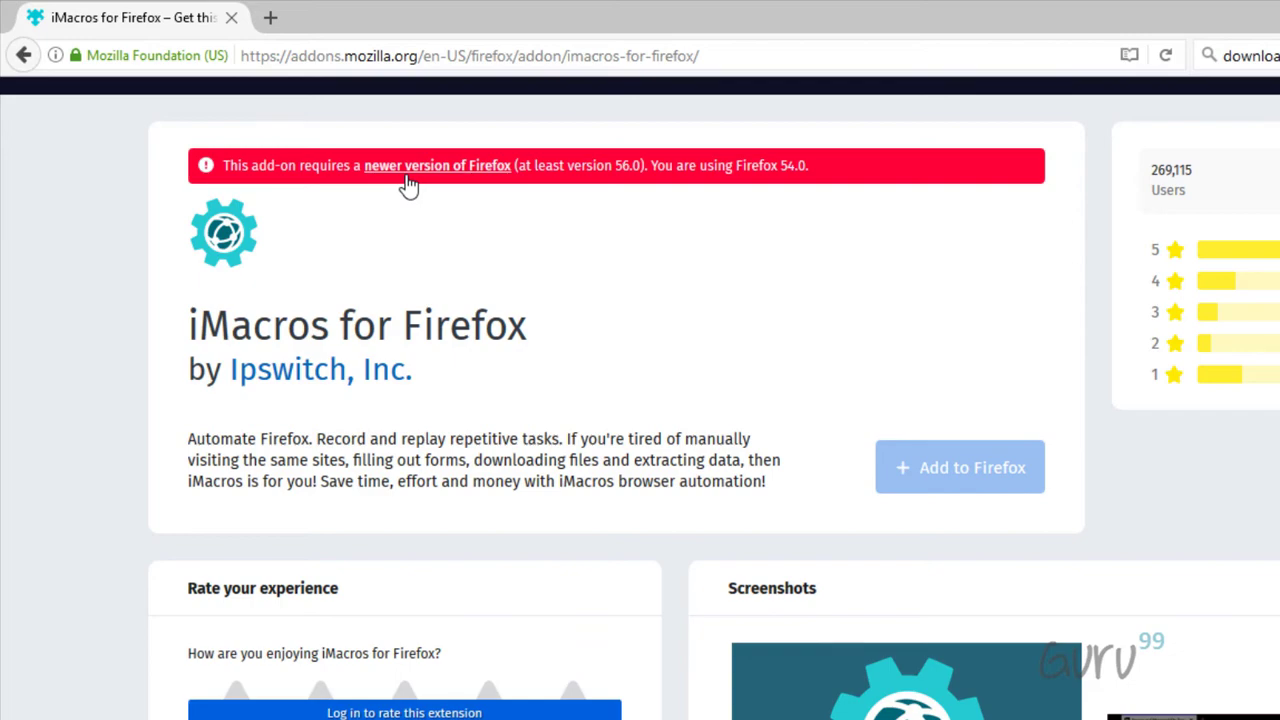
scroll(408, 185, "down", 5)
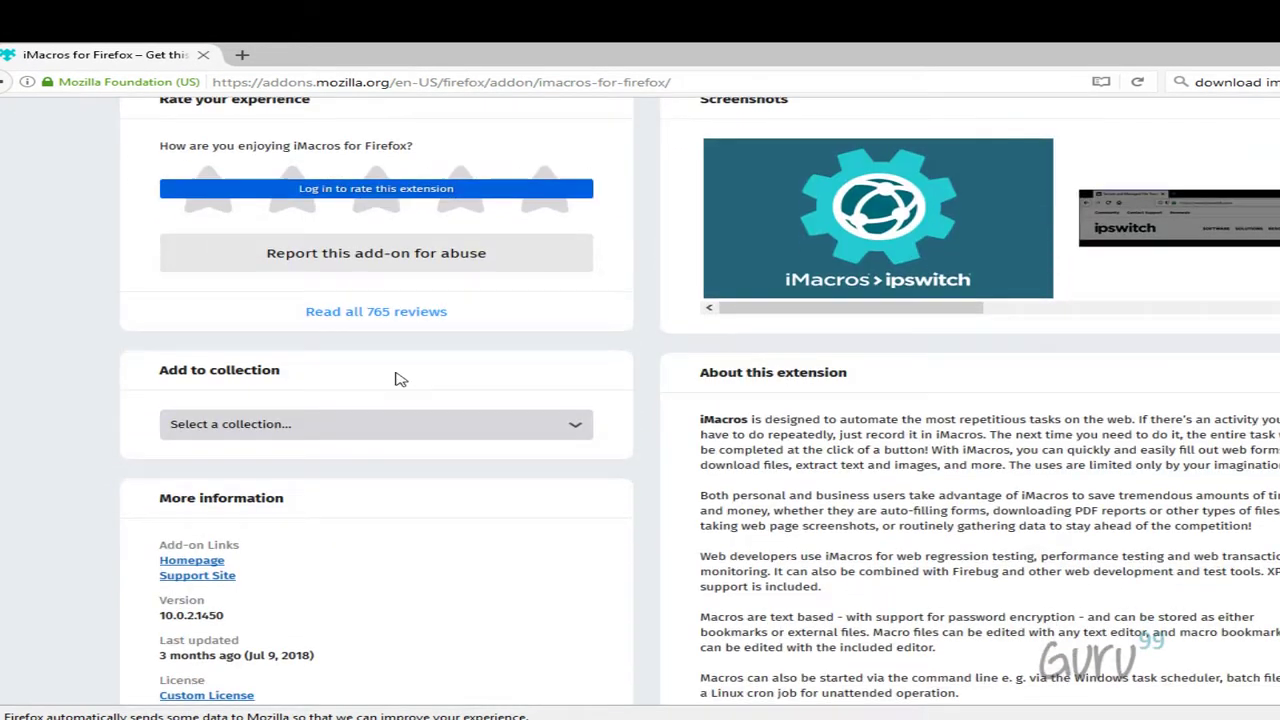
Step: Add iMacros Version 9.0.3 from the 'See all versions' list and confirm the install
scroll(400, 380, "down", 3)
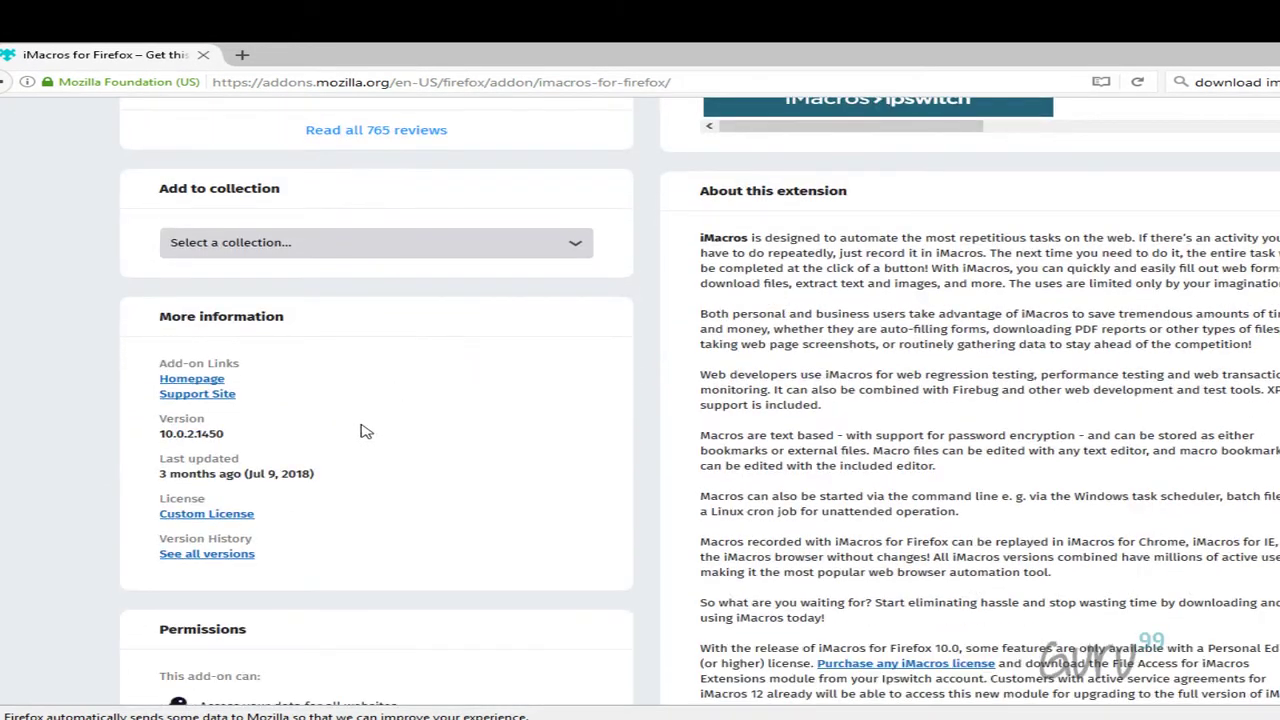
left_click(201, 555)
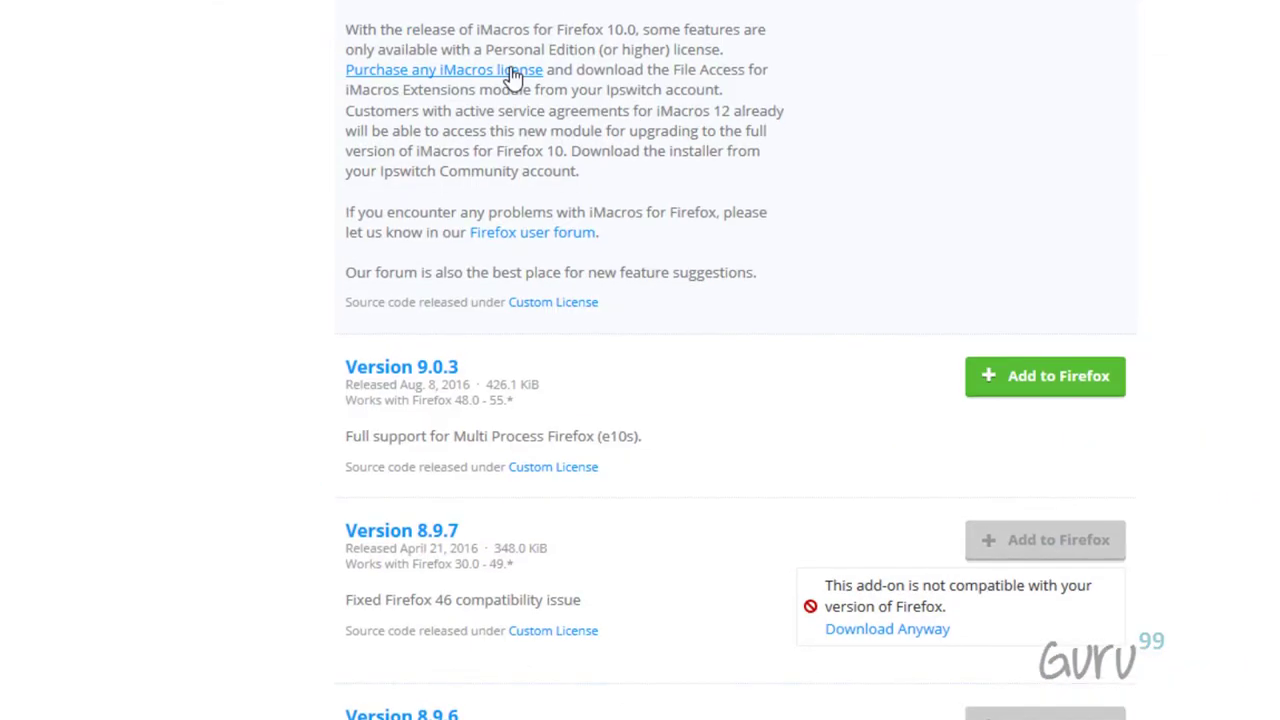
scroll(500, 97, "up", 12)
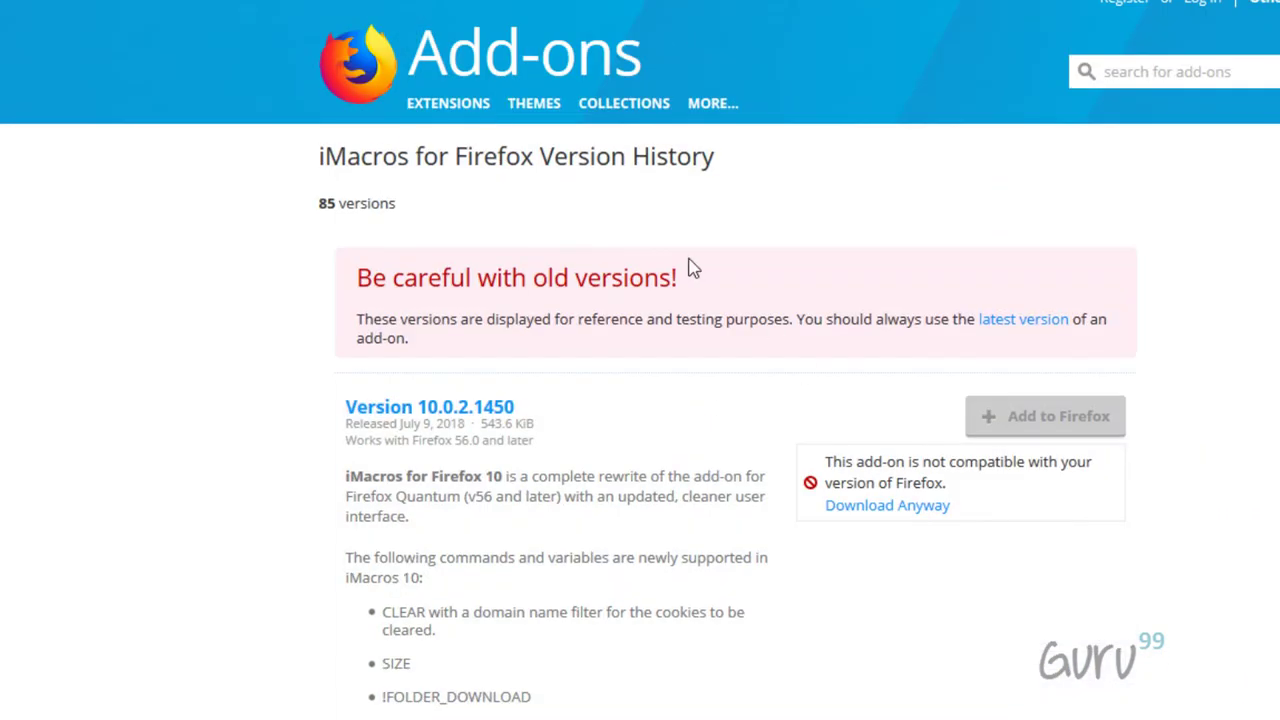
scroll(594, 429, "down", 12)
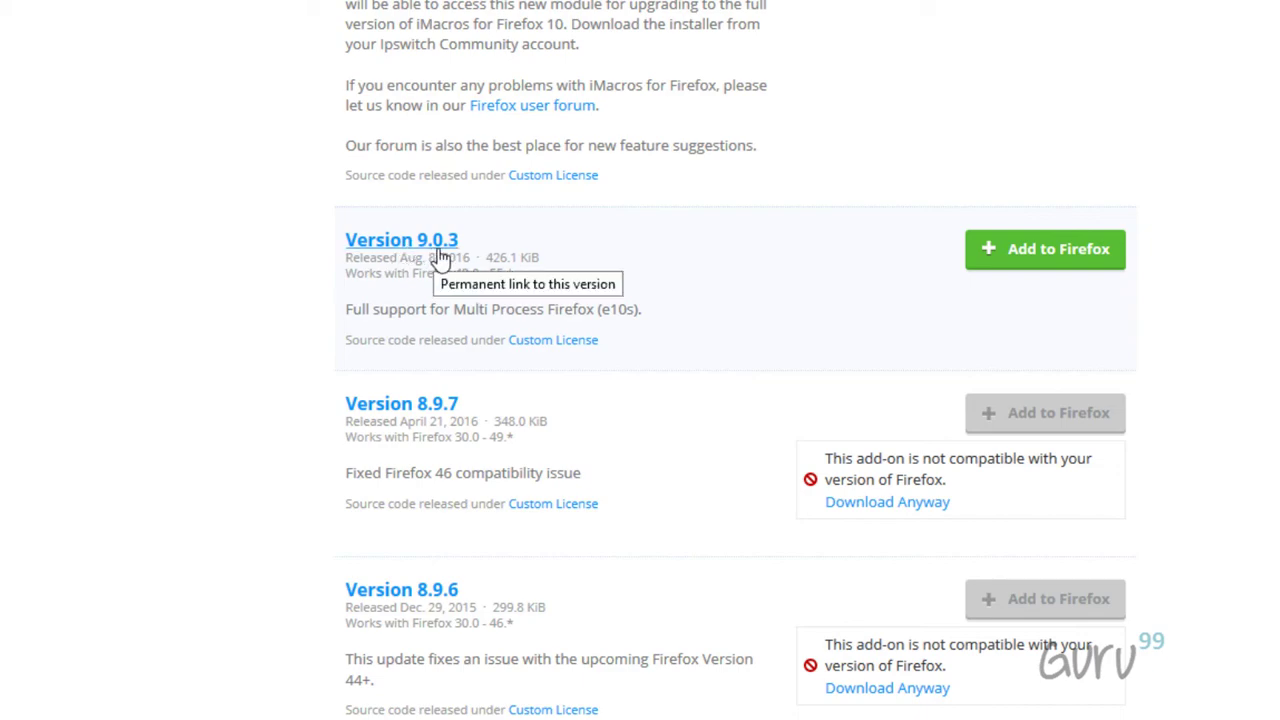
left_click(1086, 262)
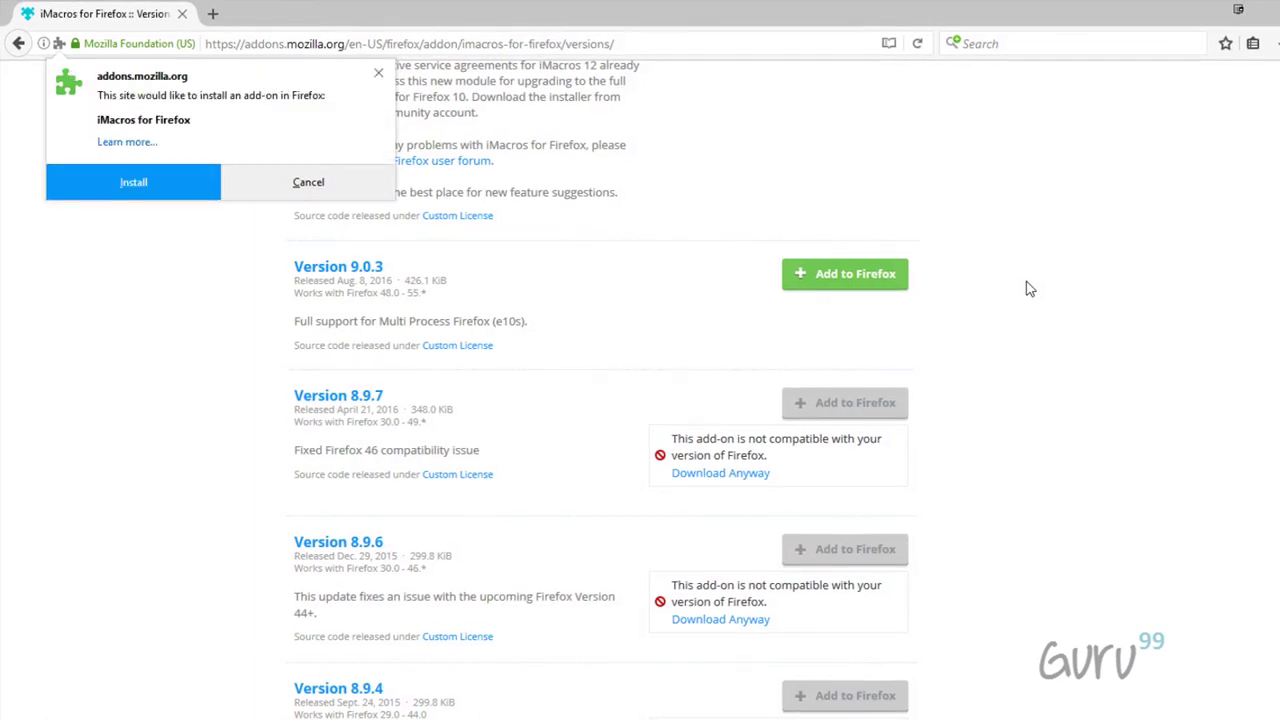
left_click(140, 186)
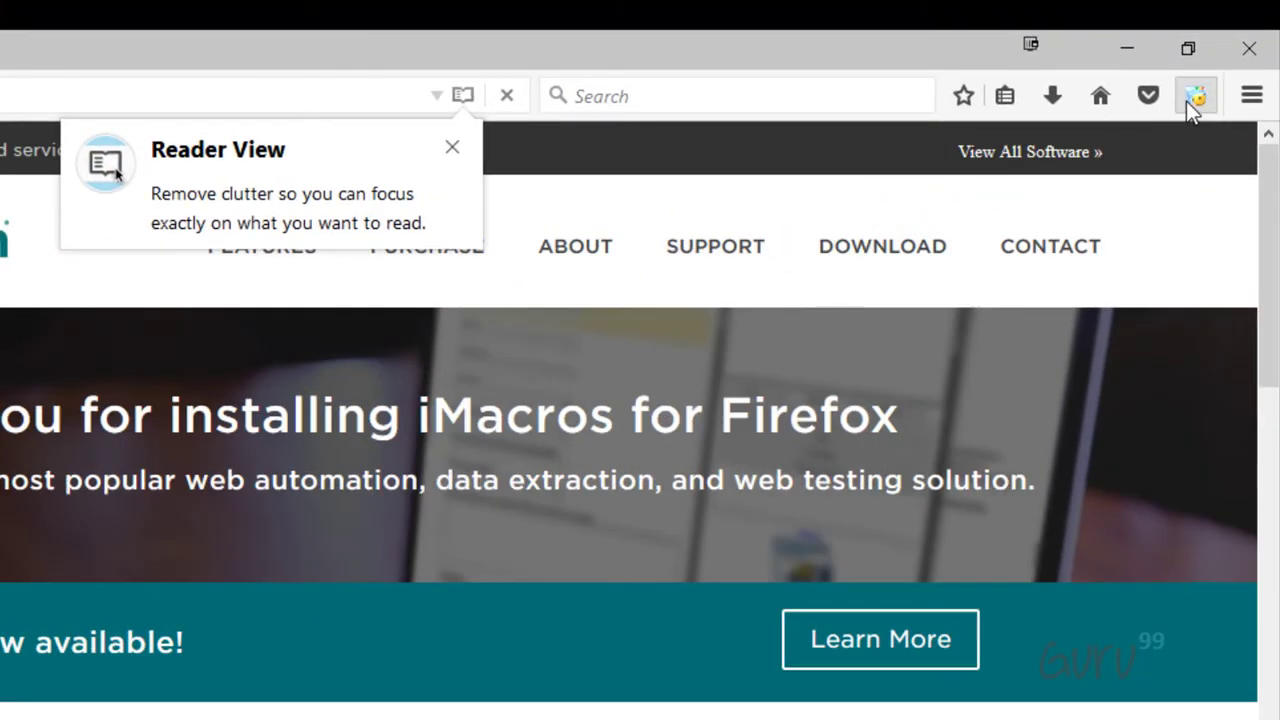
Step: Open the iMacros panel, expand Demo-Firefox and select SI-Test-Macro1.iim
left_click(1196, 97)
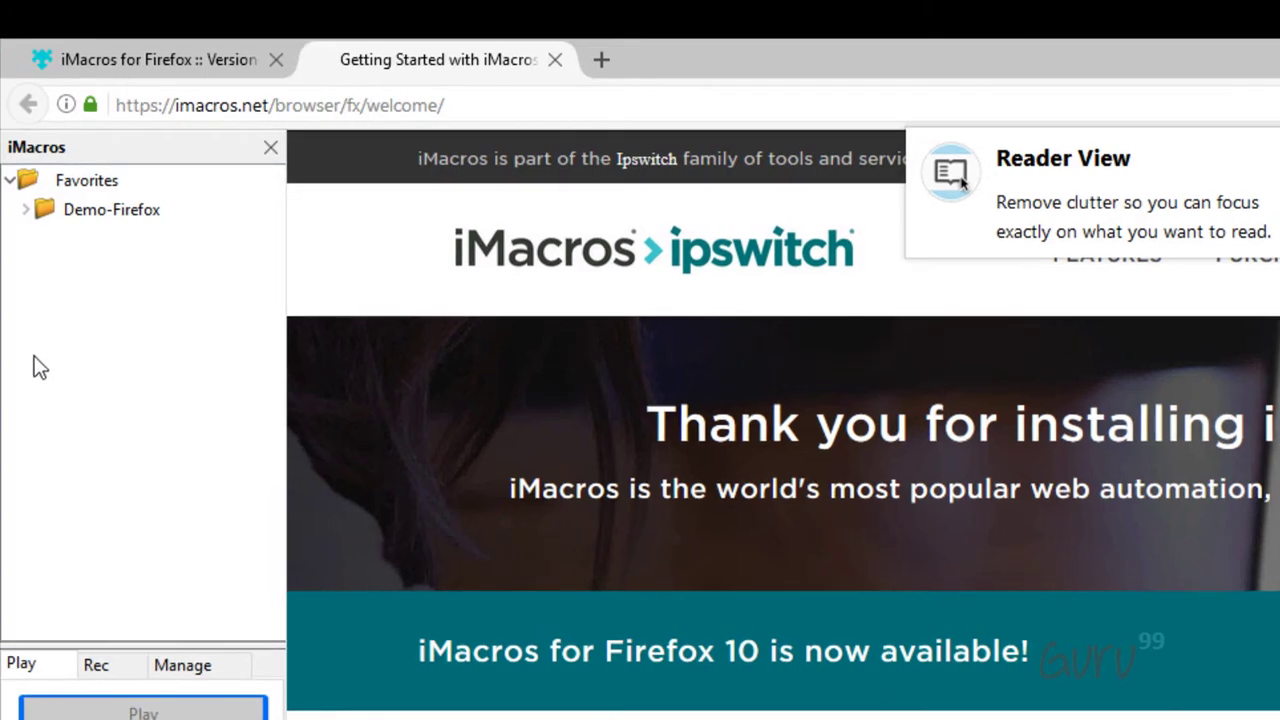
double_click(26, 212)
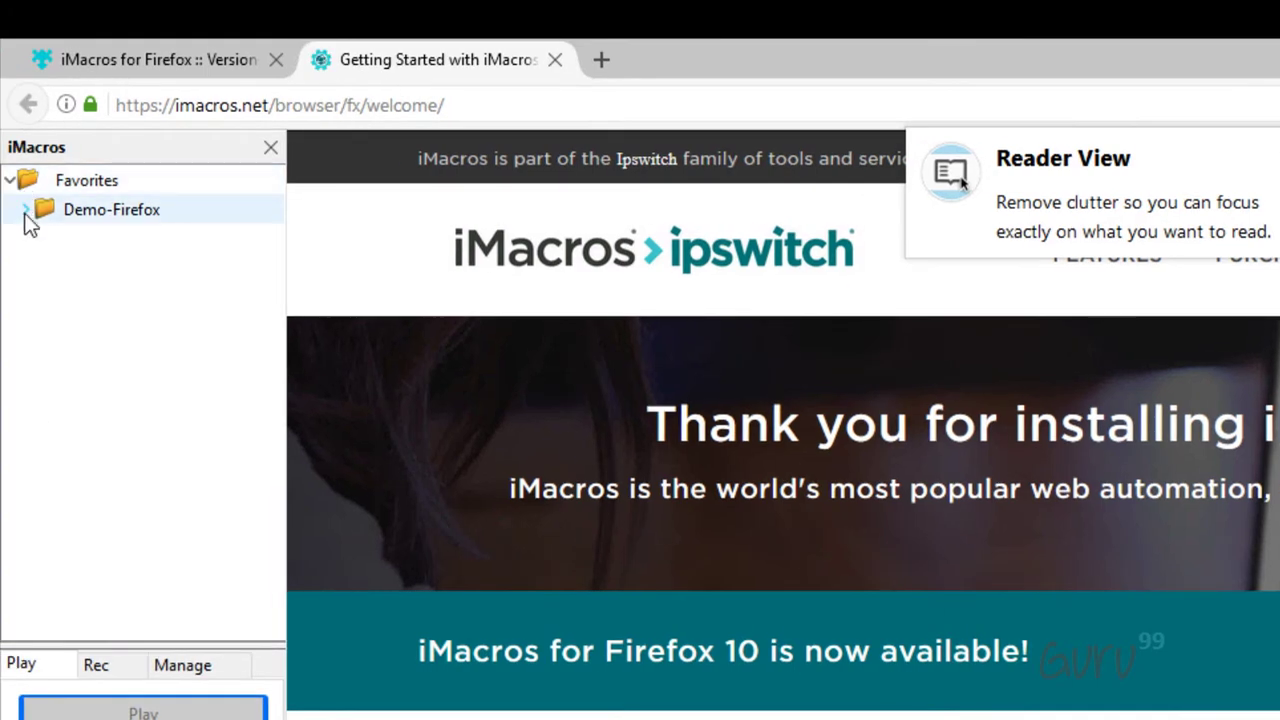
scroll(123, 414, "down", 5)
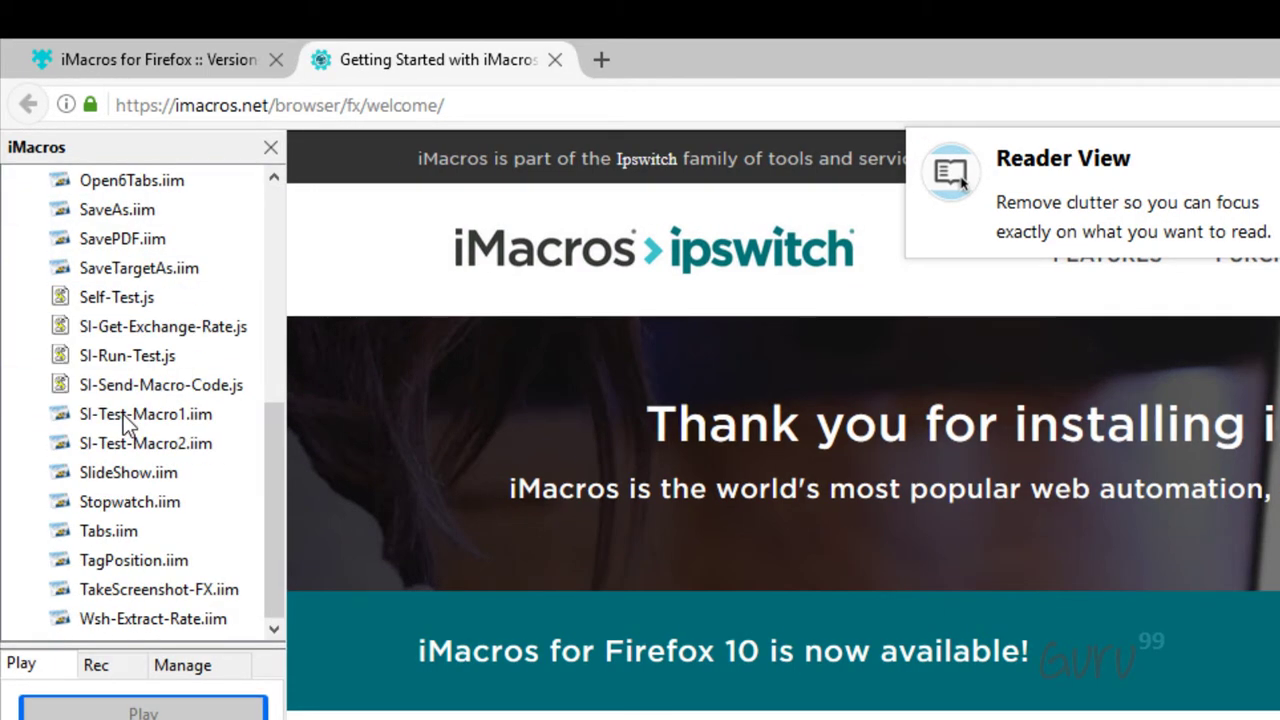
left_click(123, 414)
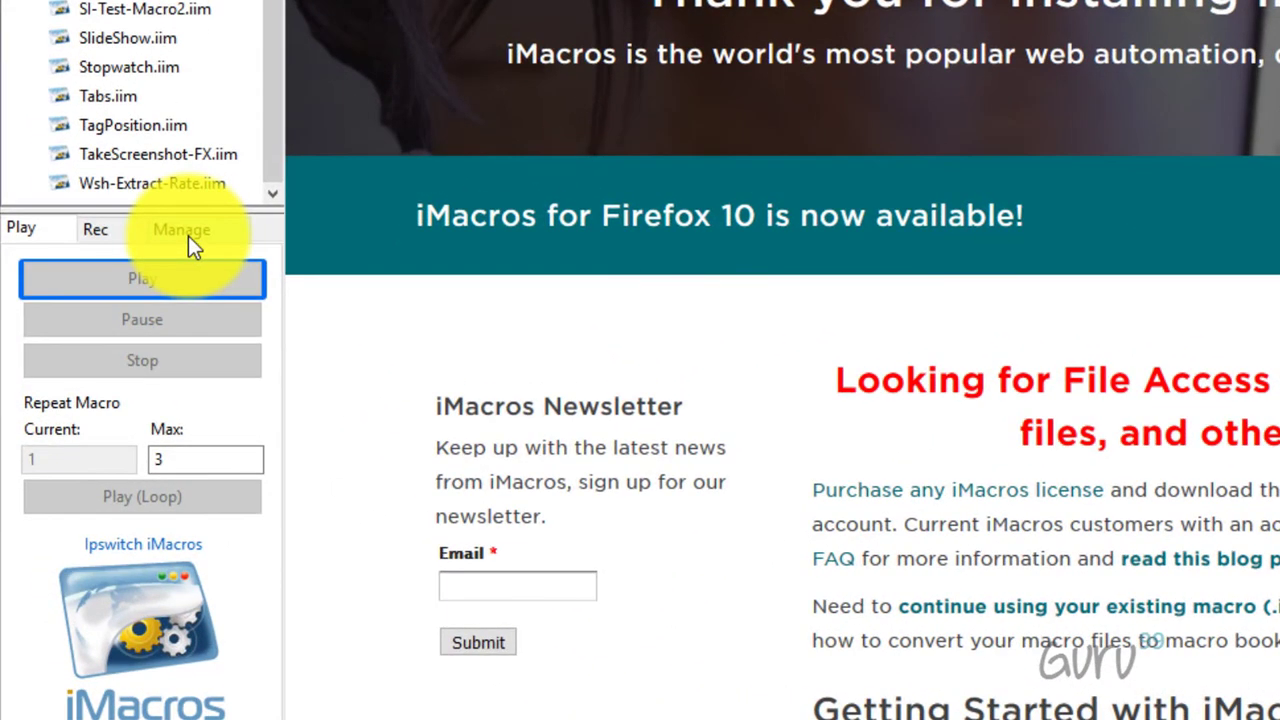
Step: Paste the Google Drive Team Guru99\Automation\iMacro\Scripts path into Folder Macros and apply
left_click(115, 381)
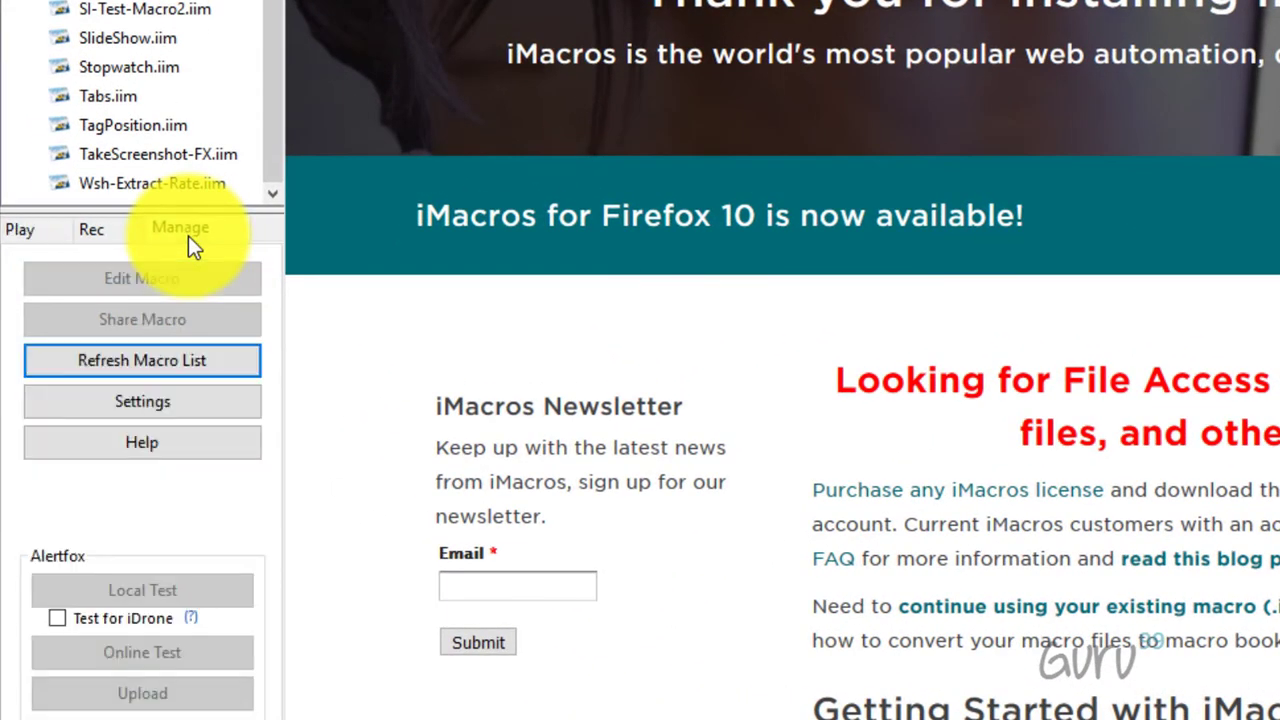
left_click(150, 409)
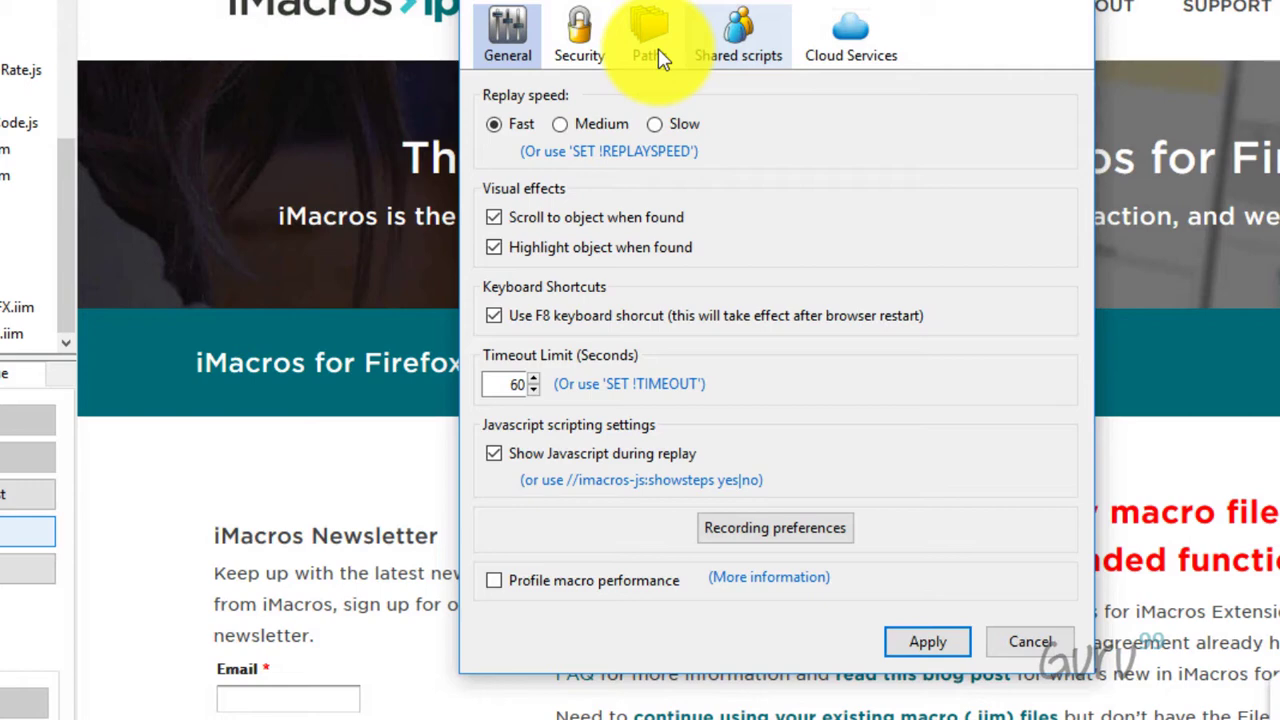
left_click(648, 52)
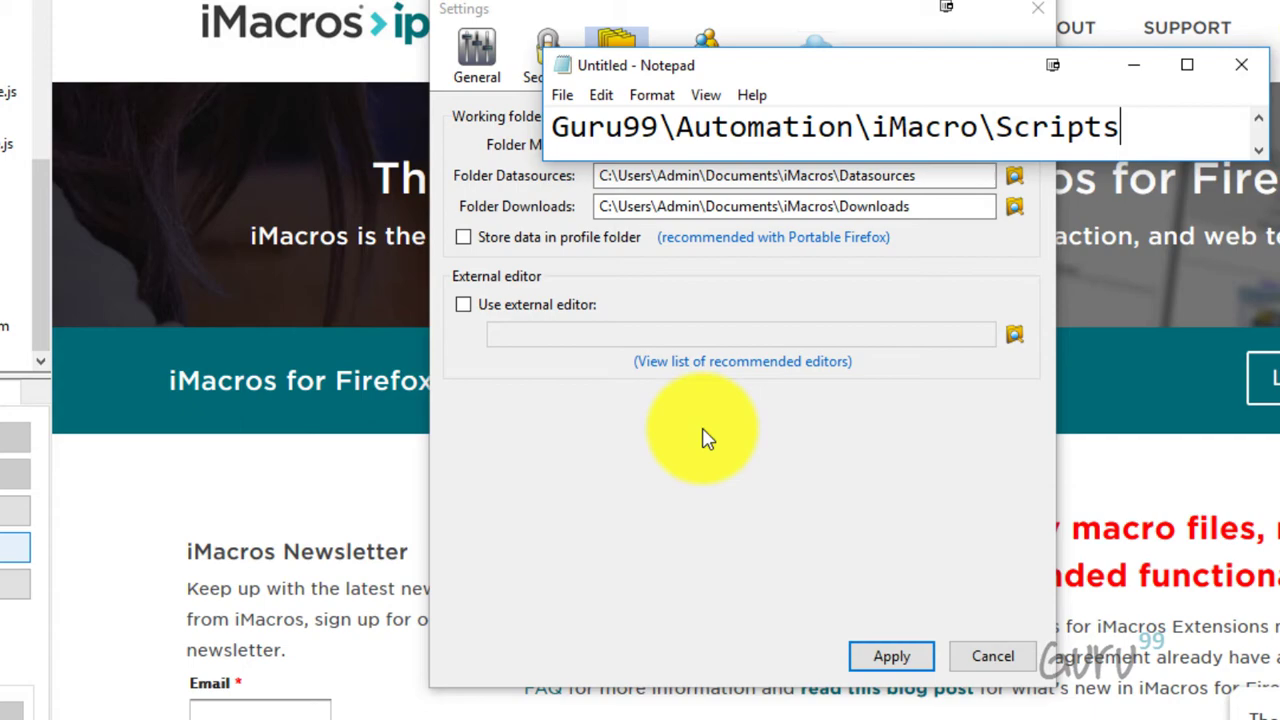
key("ctrl+a")
left_click(1134, 64)
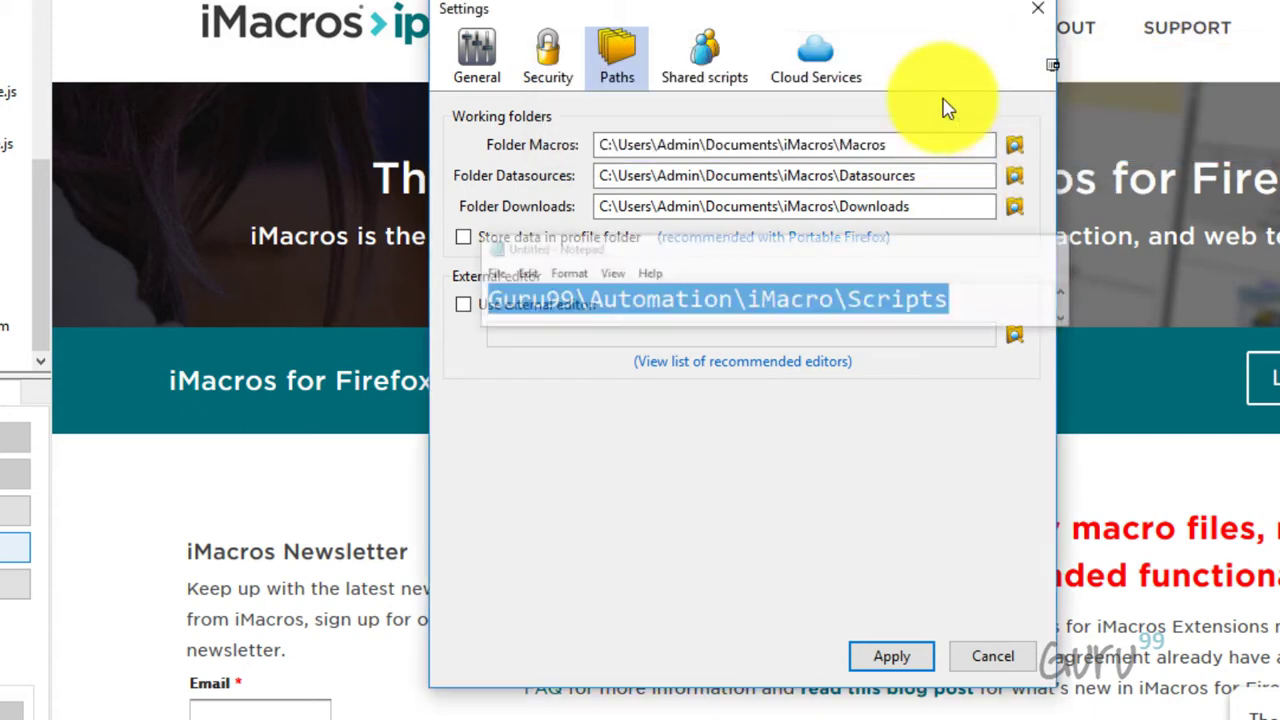
left_click(894, 140)
key("ctrl+a")
type("C:\\Users\\Admin\\Google Drive\\Team Guru99\\Automation\\iMacro\\Scripts")
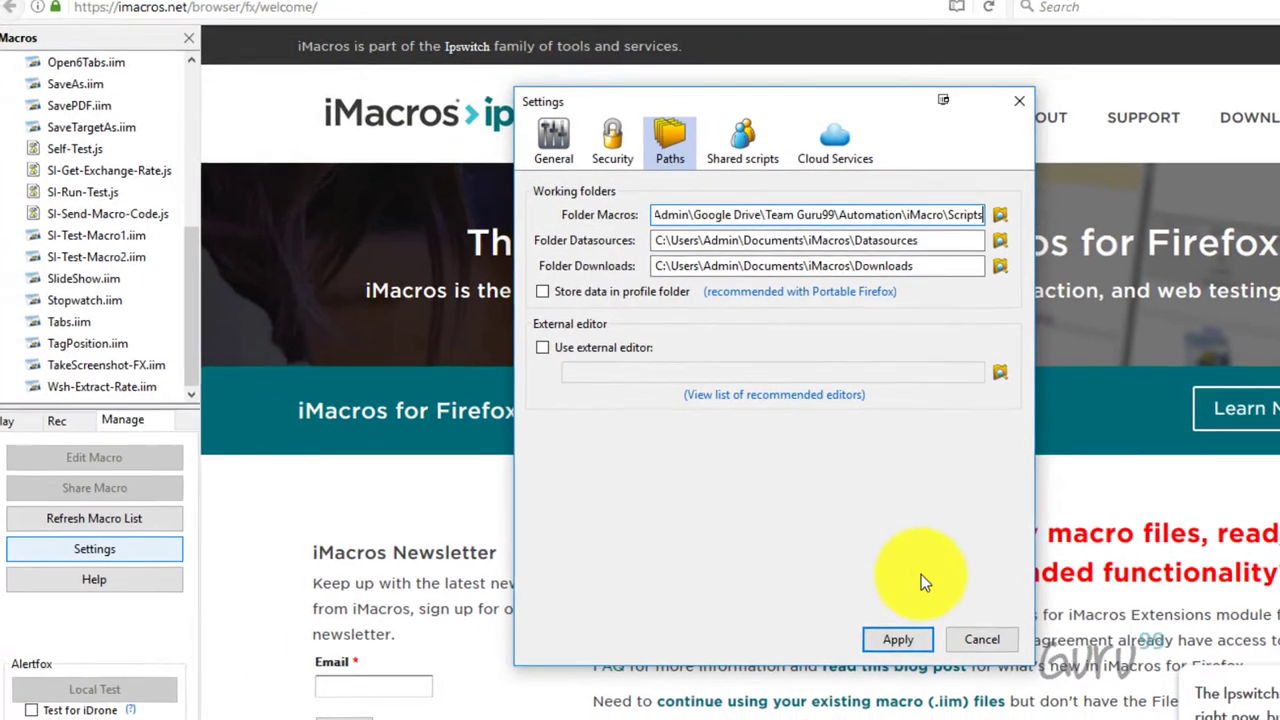
left_click(906, 655)
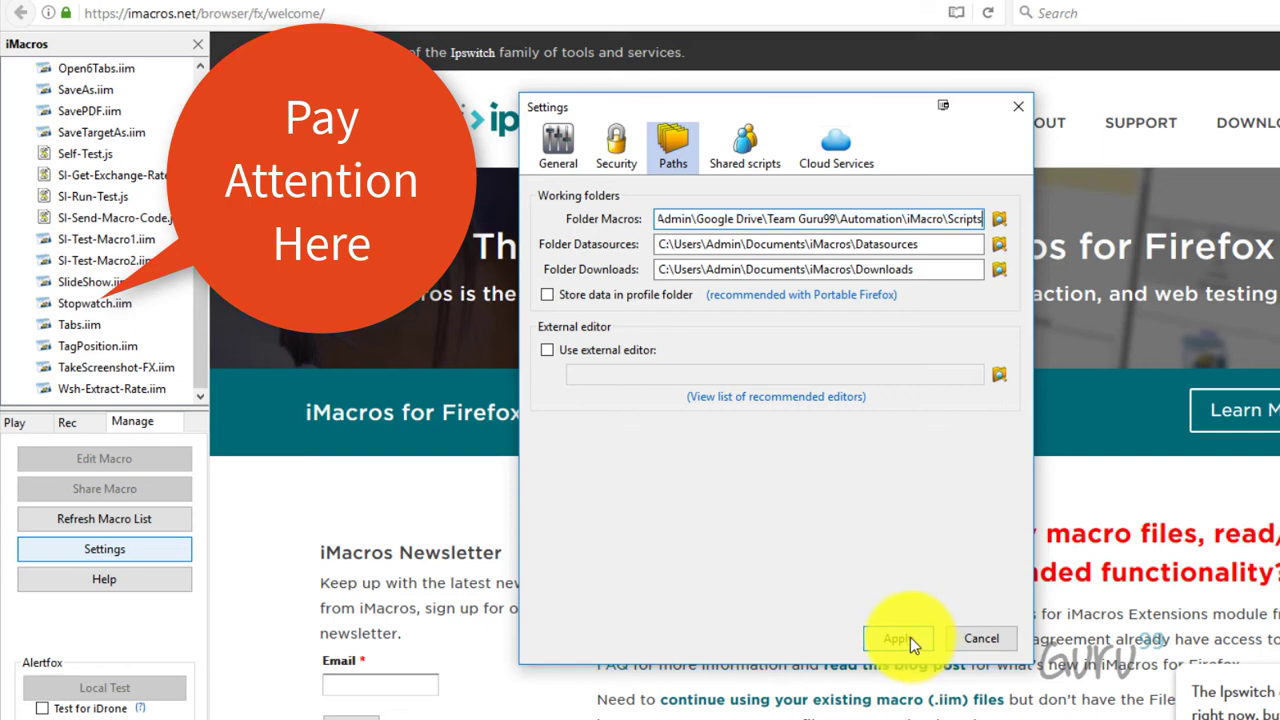
left_click(910, 637)
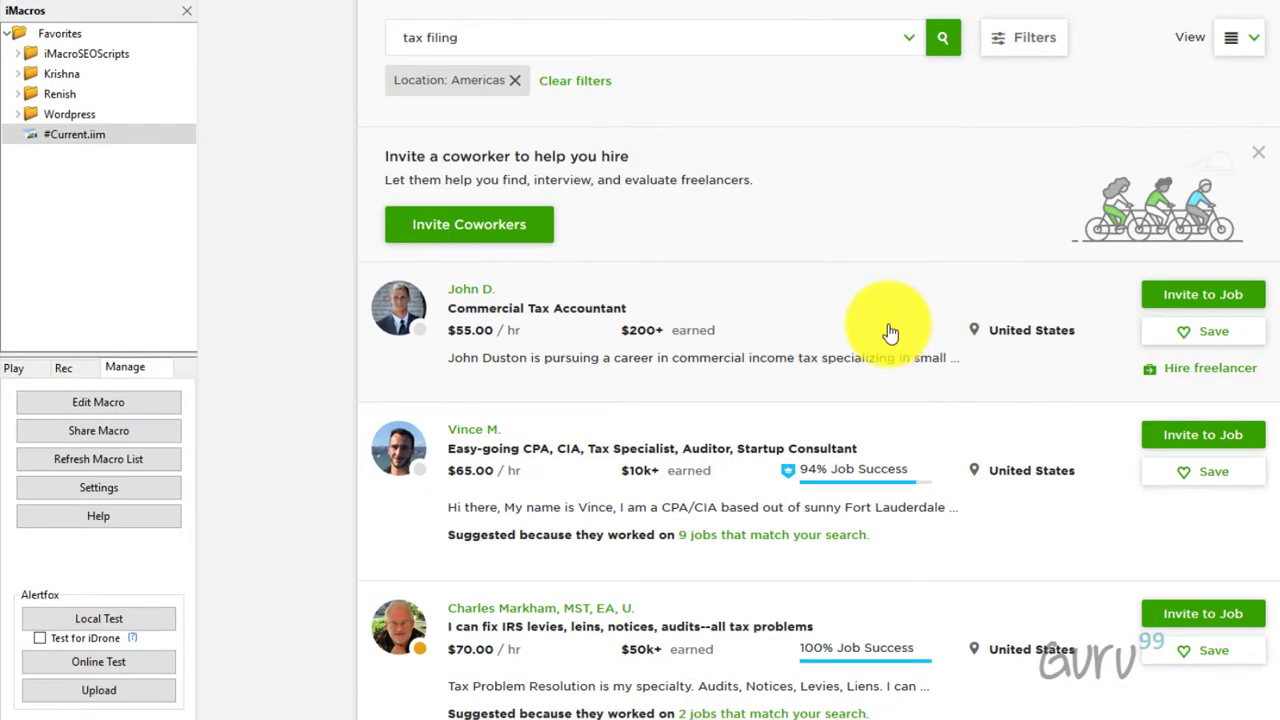
scroll(891, 333, "down", 2)
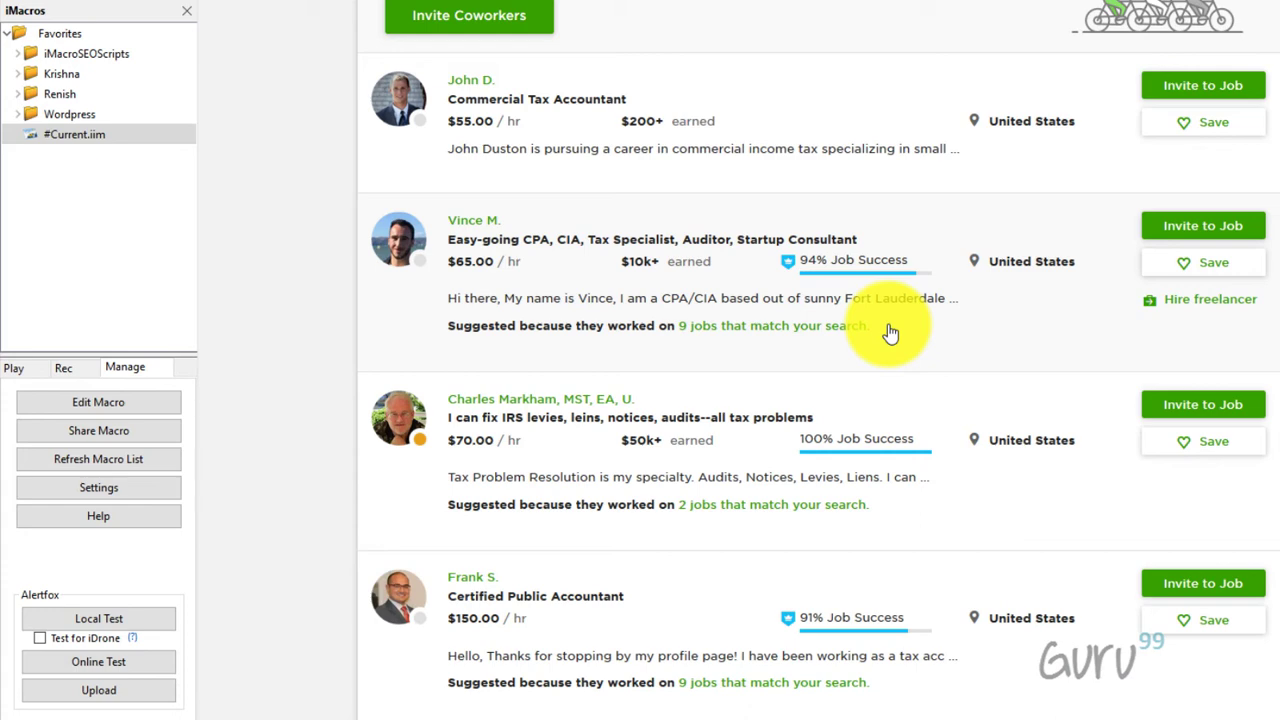
left_click(1180, 86)
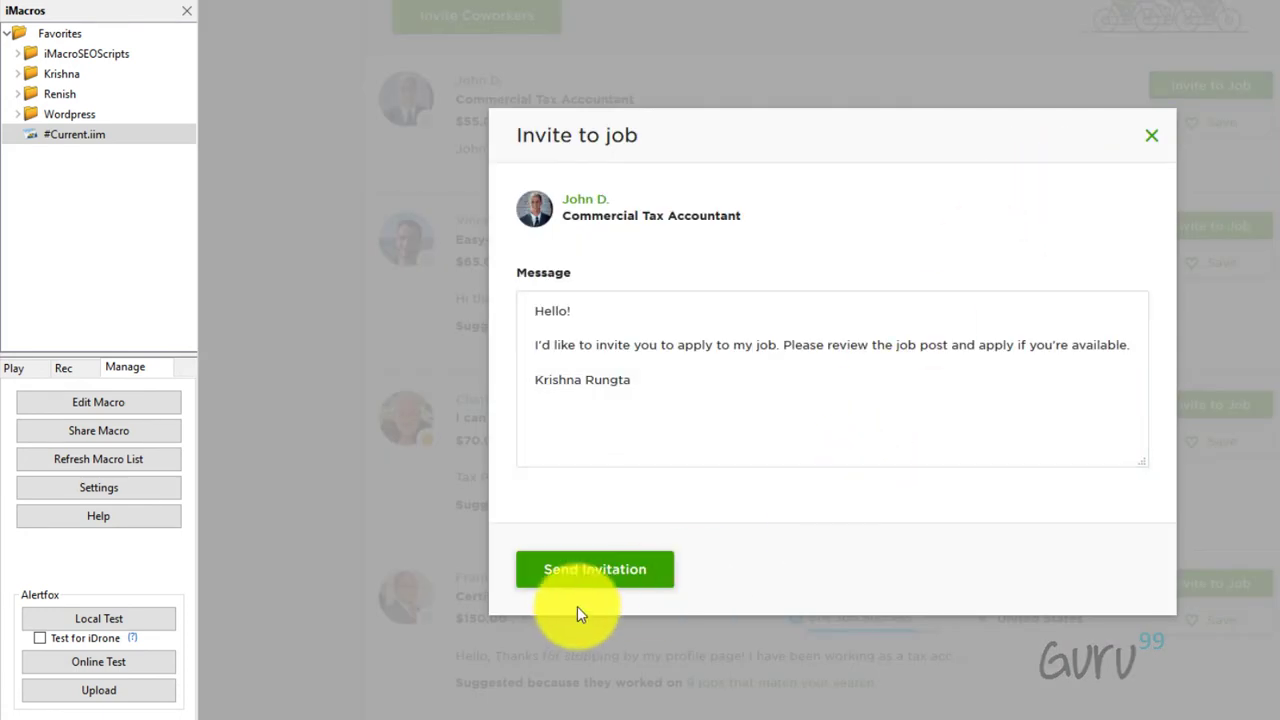
left_click(600, 571)
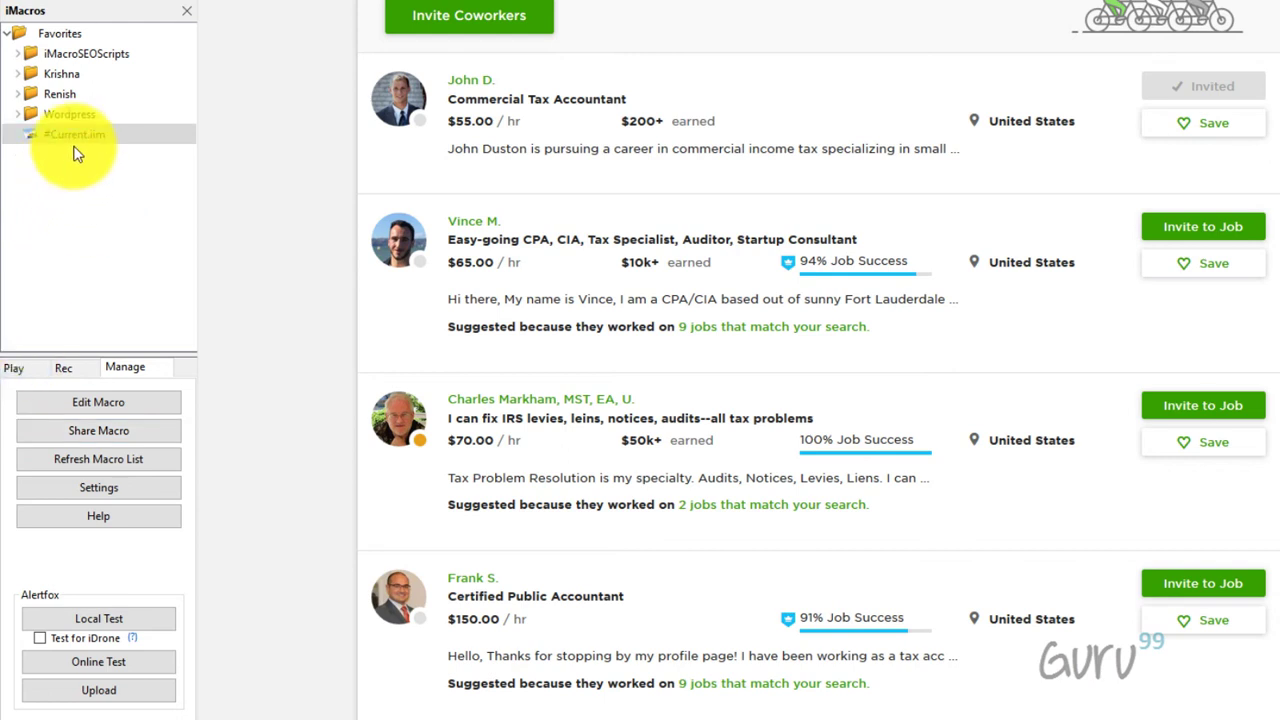
left_click(30, 369)
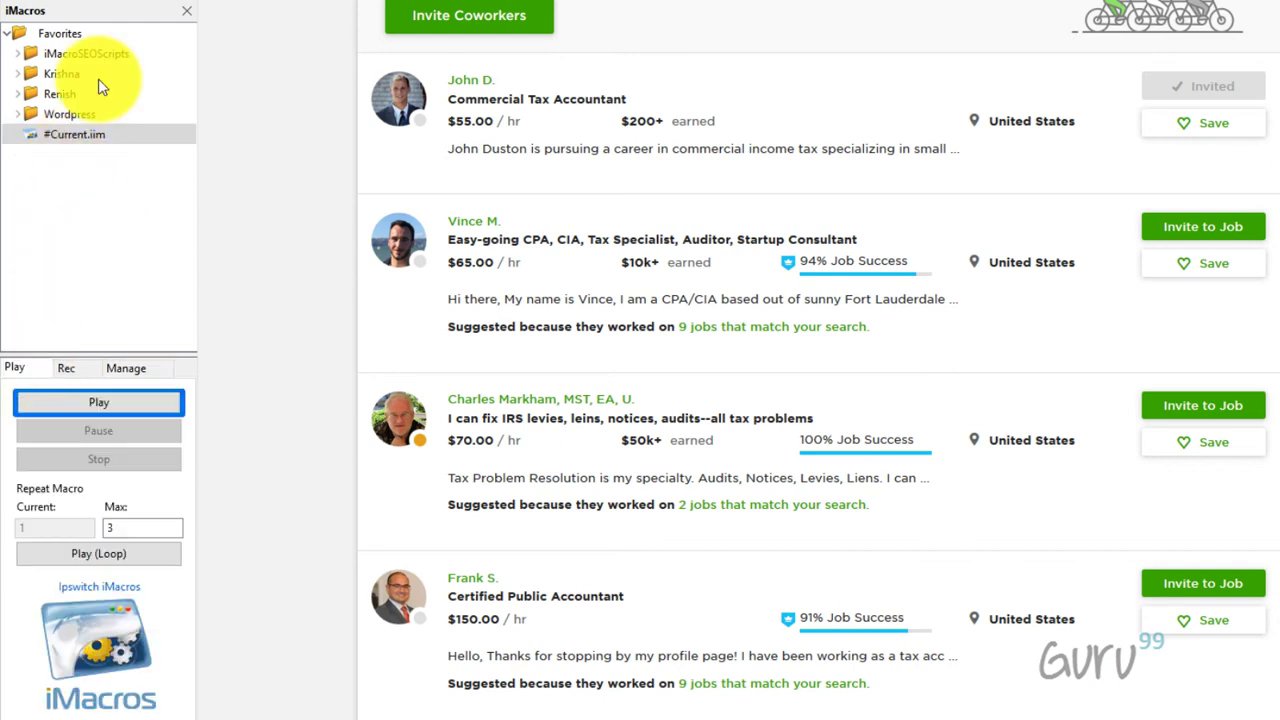
left_click(72, 138)
left_click(125, 402)
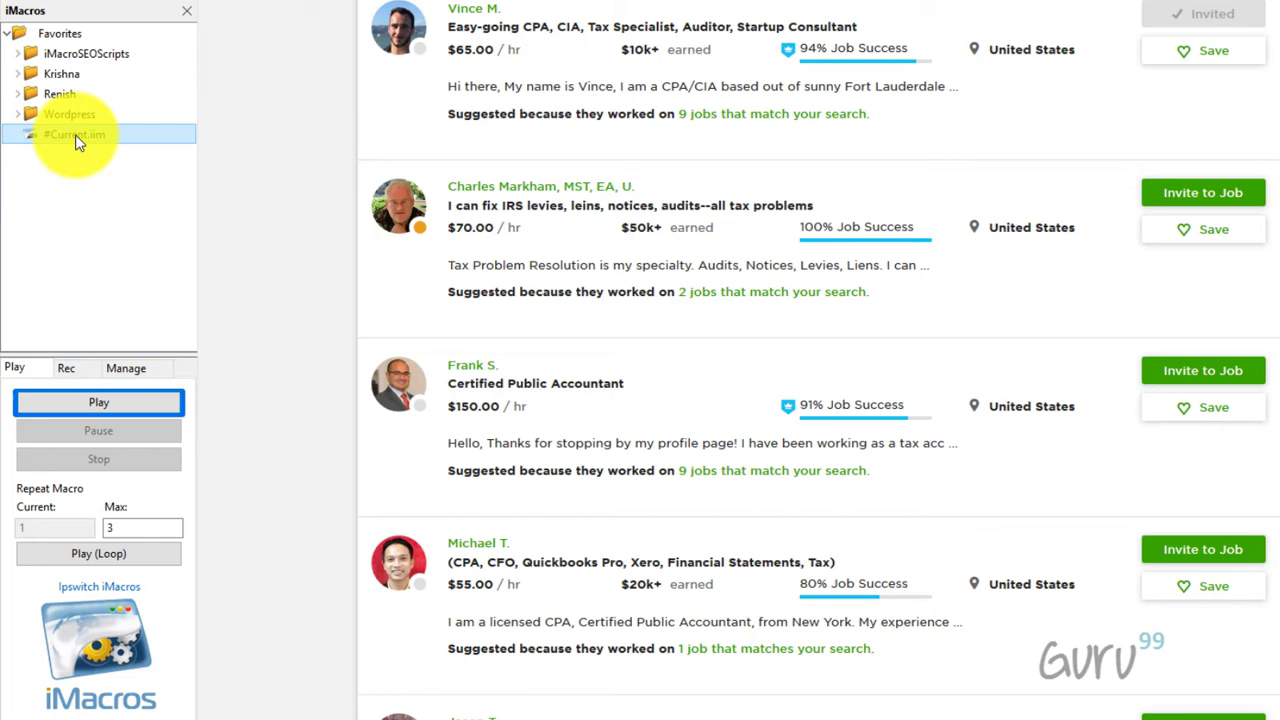
left_click(66, 408)
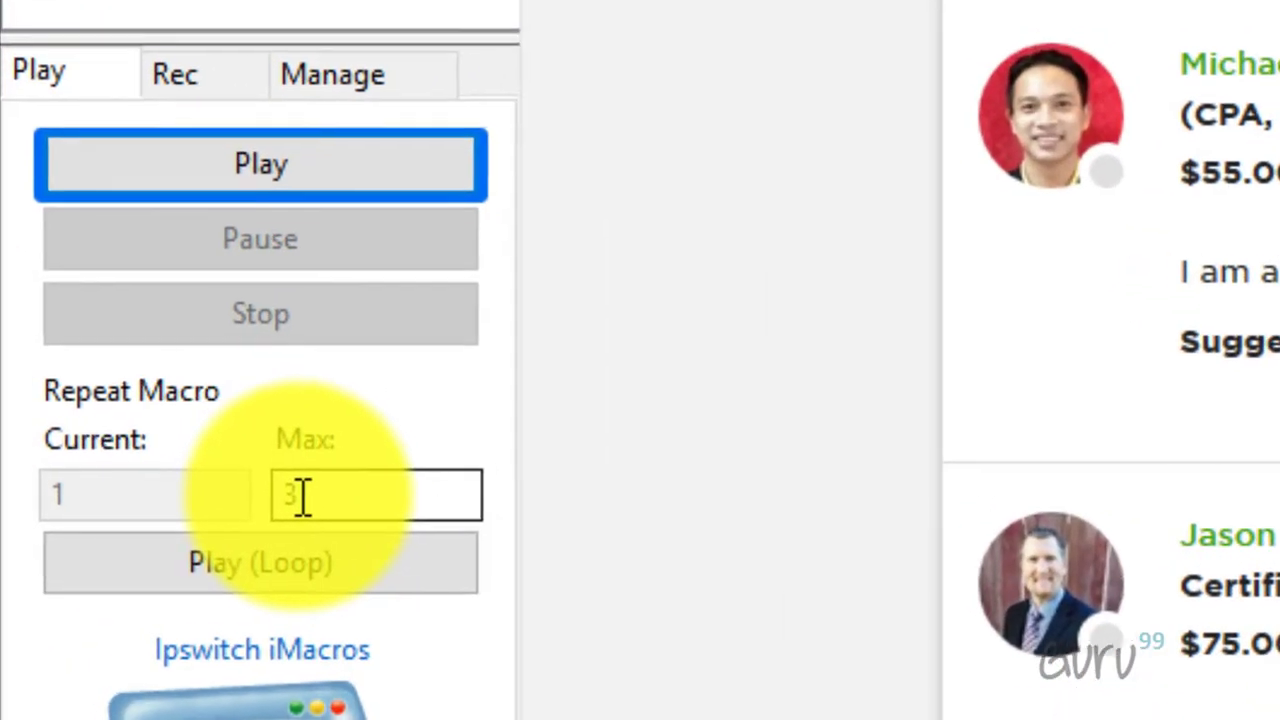
Step: Set the loop Max to 7 and play #Current.iim in a loop
double_click(173, 517)
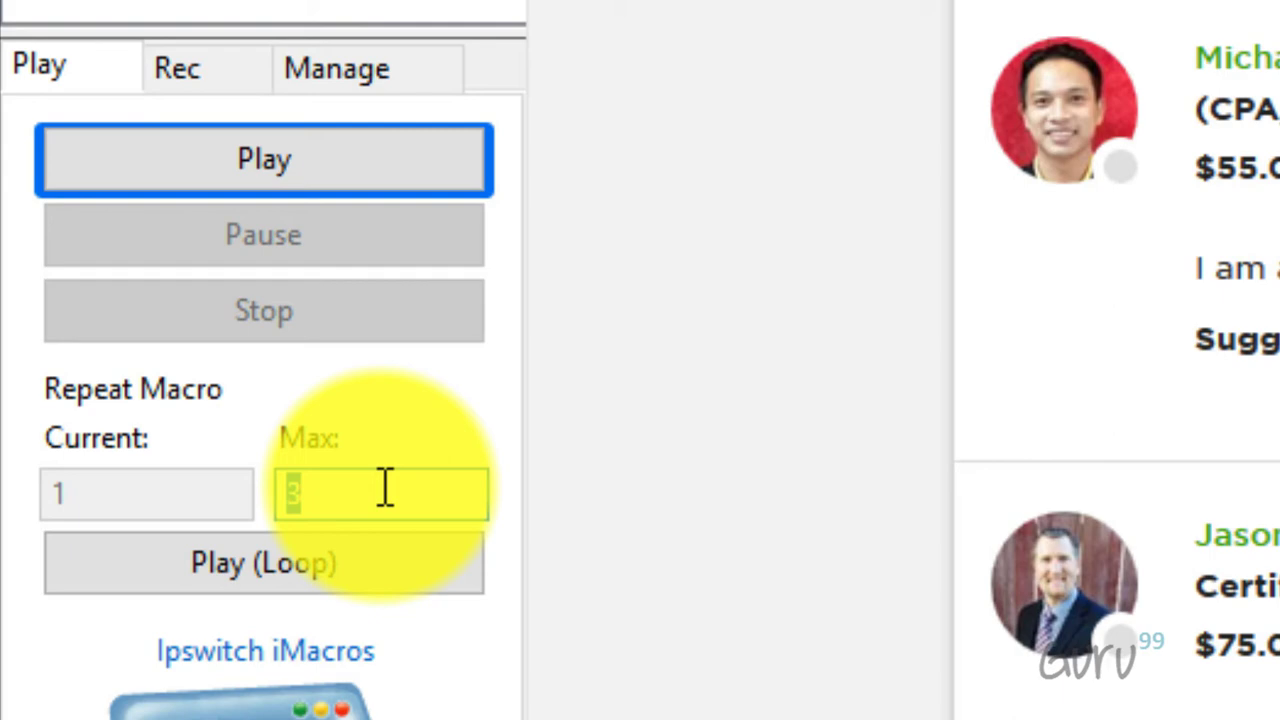
type("7")
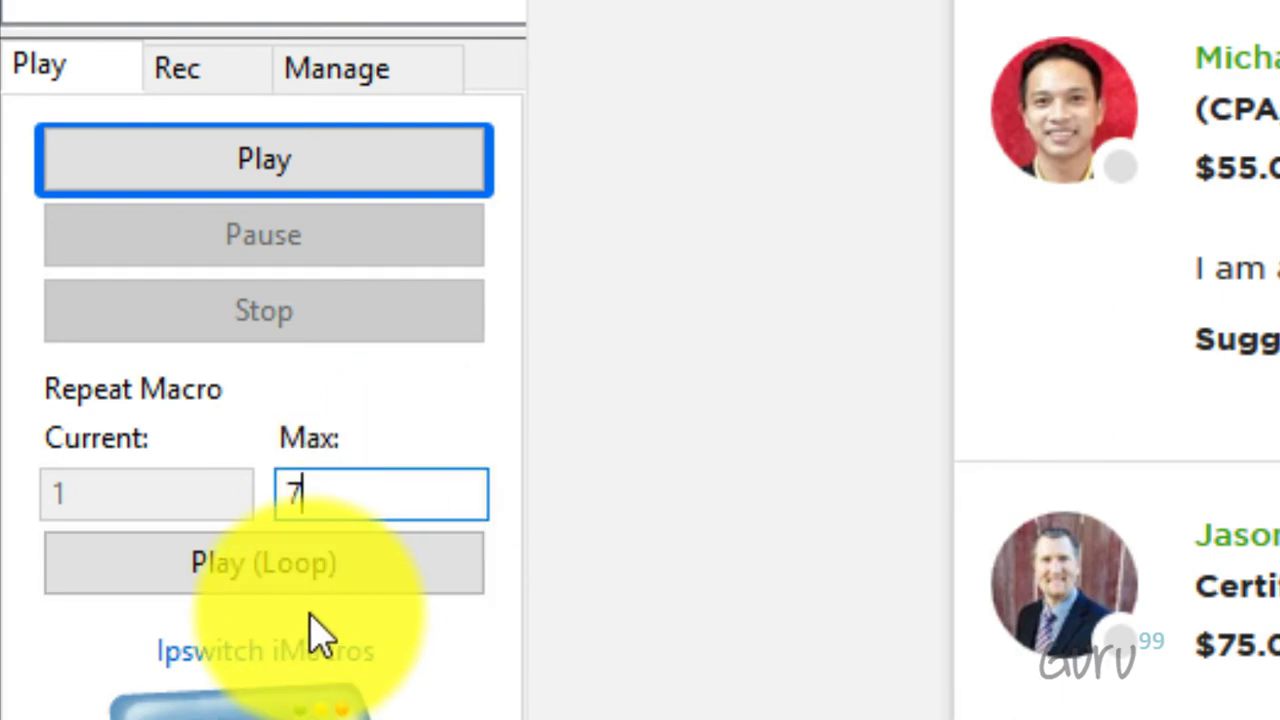
left_click(325, 585)
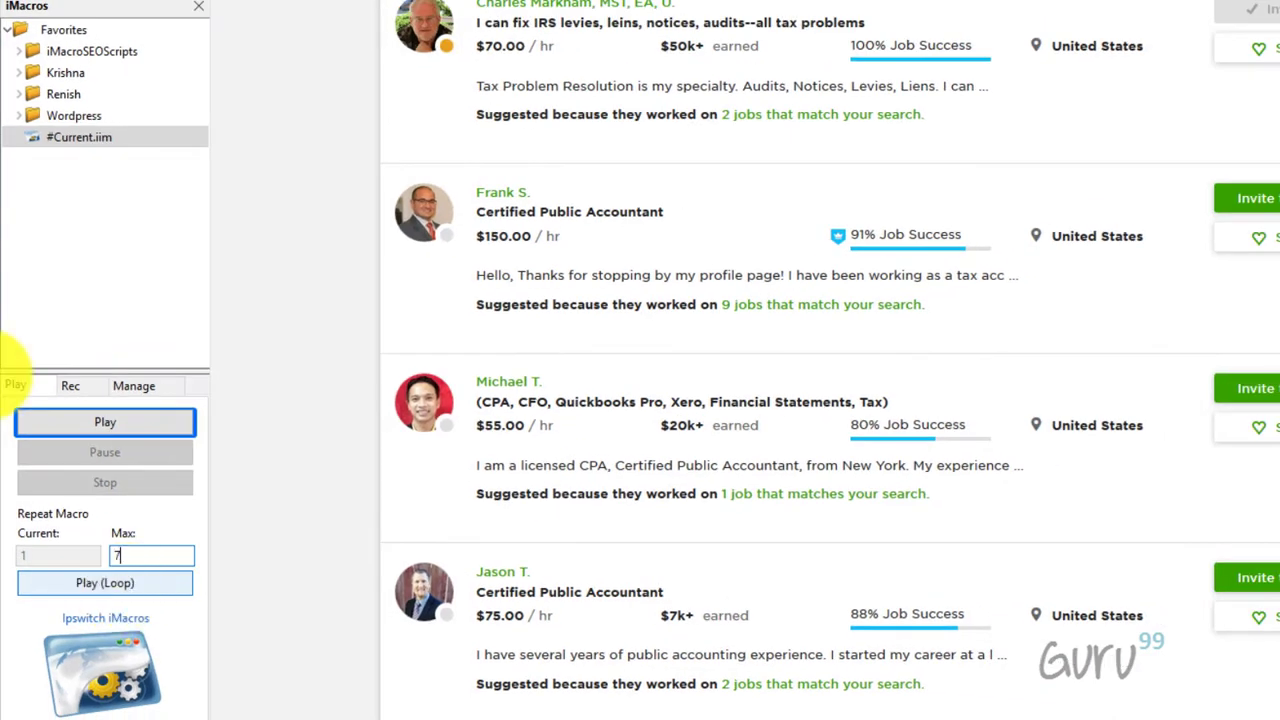
left_click(80, 146)
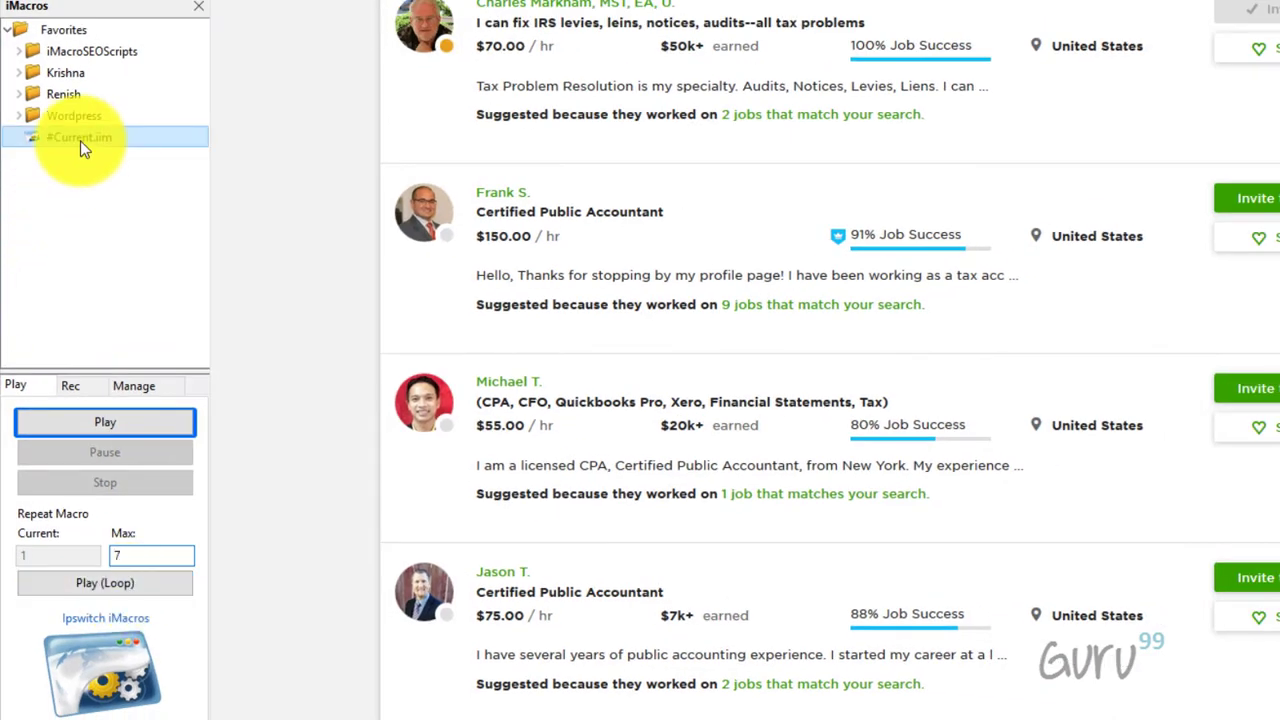
left_click(128, 588)
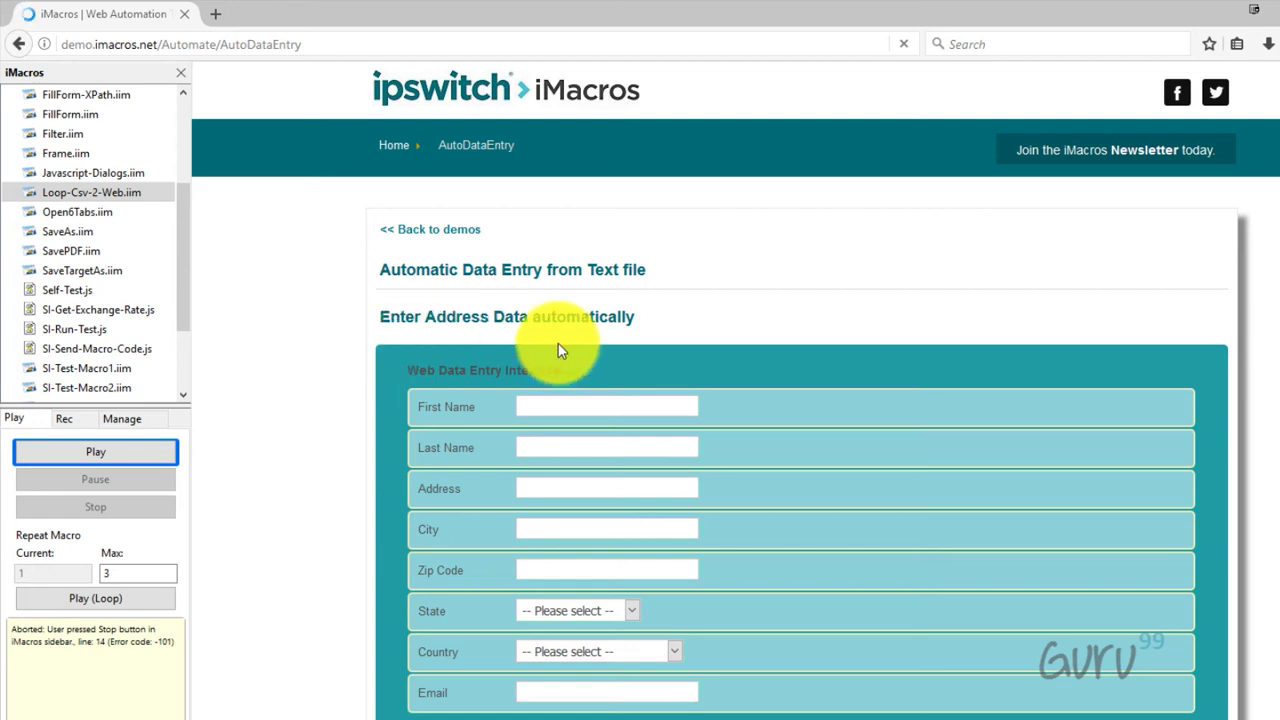
Step: Scroll the AutoDataEntry address form down to its Submit button and back up
scroll(509, 529, "down", 3)
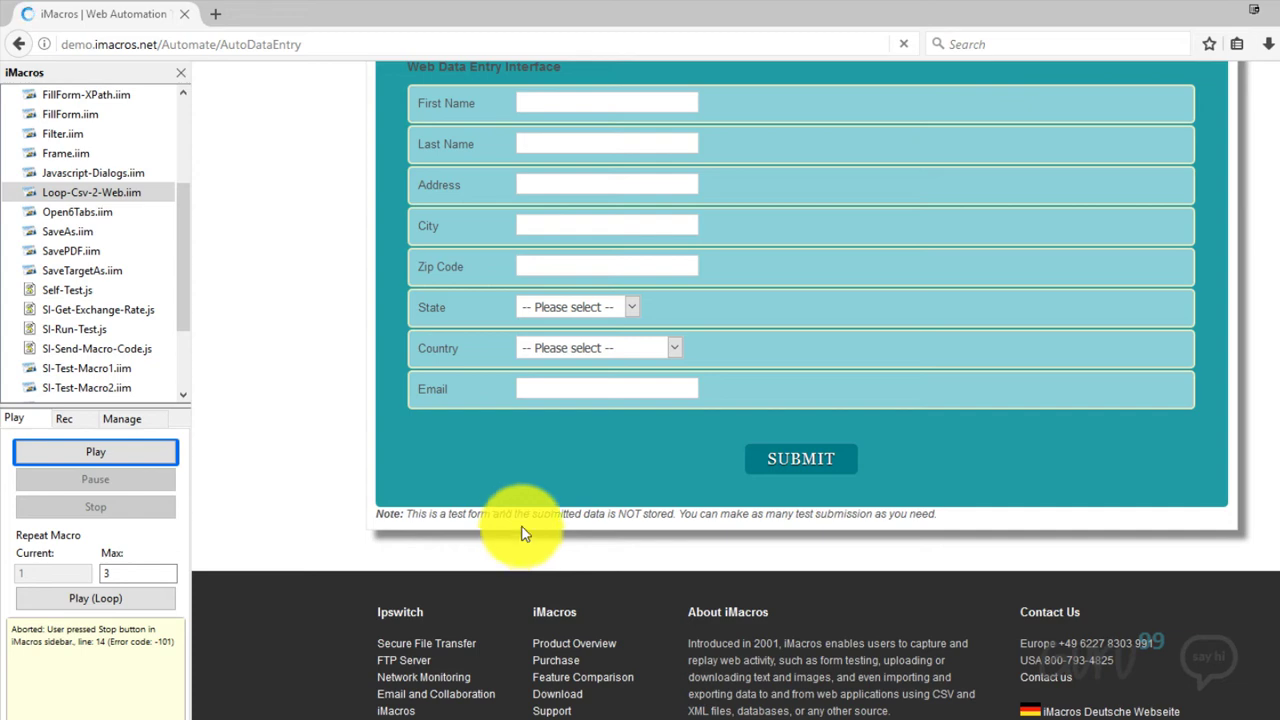
scroll(525, 535, "up", 3)
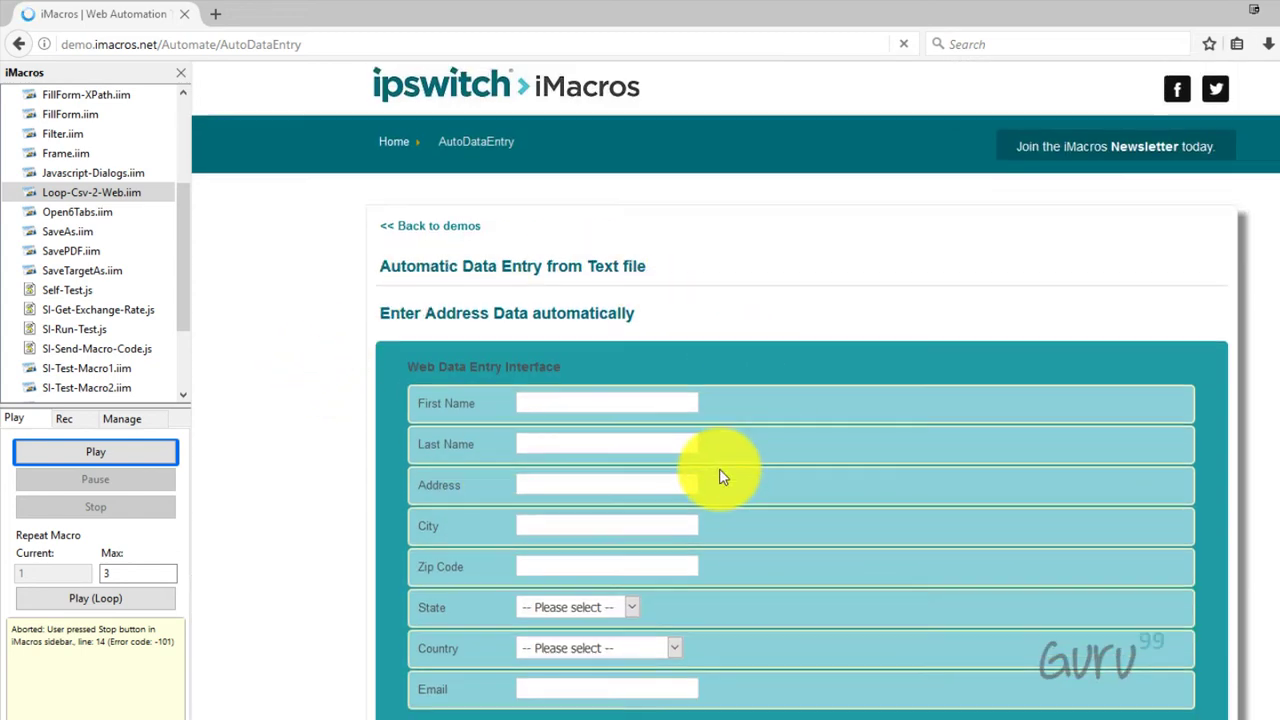
scroll(784, 490, "down", 3)
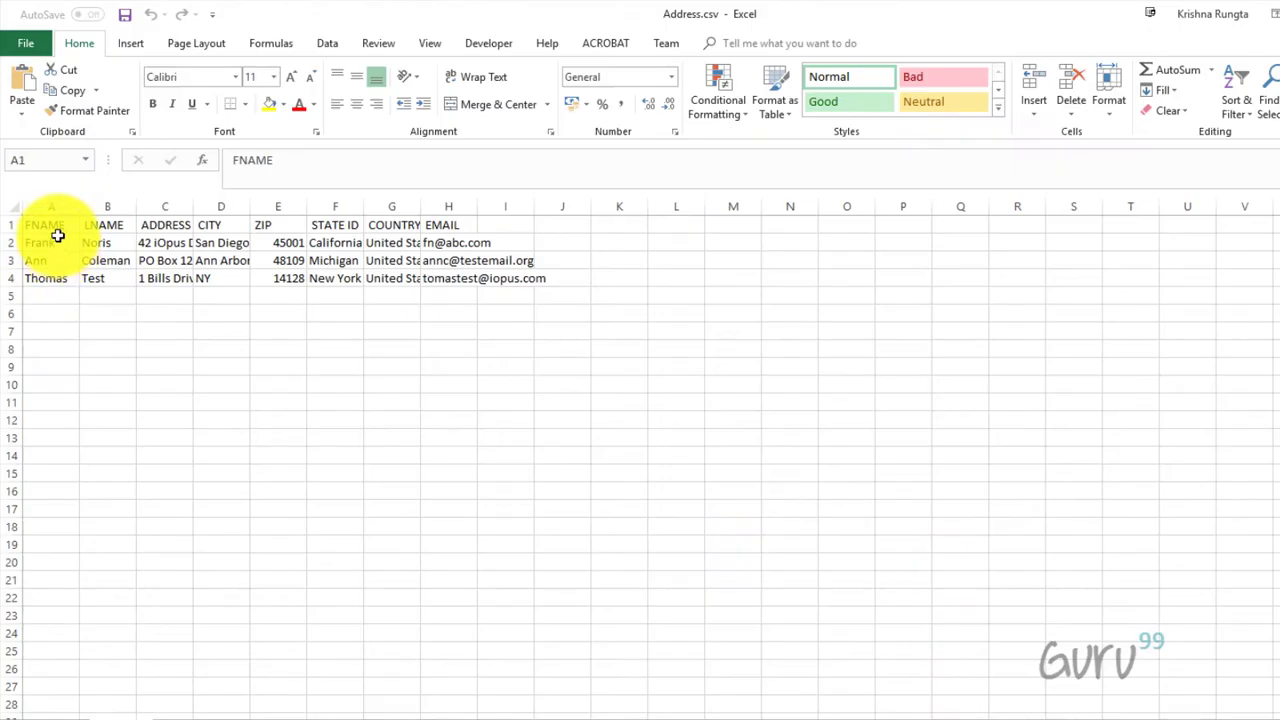
Step: Review Address.csv by selecting cell A2 and the first and third data rows, shortening row 3 slightly
left_click(55, 240)
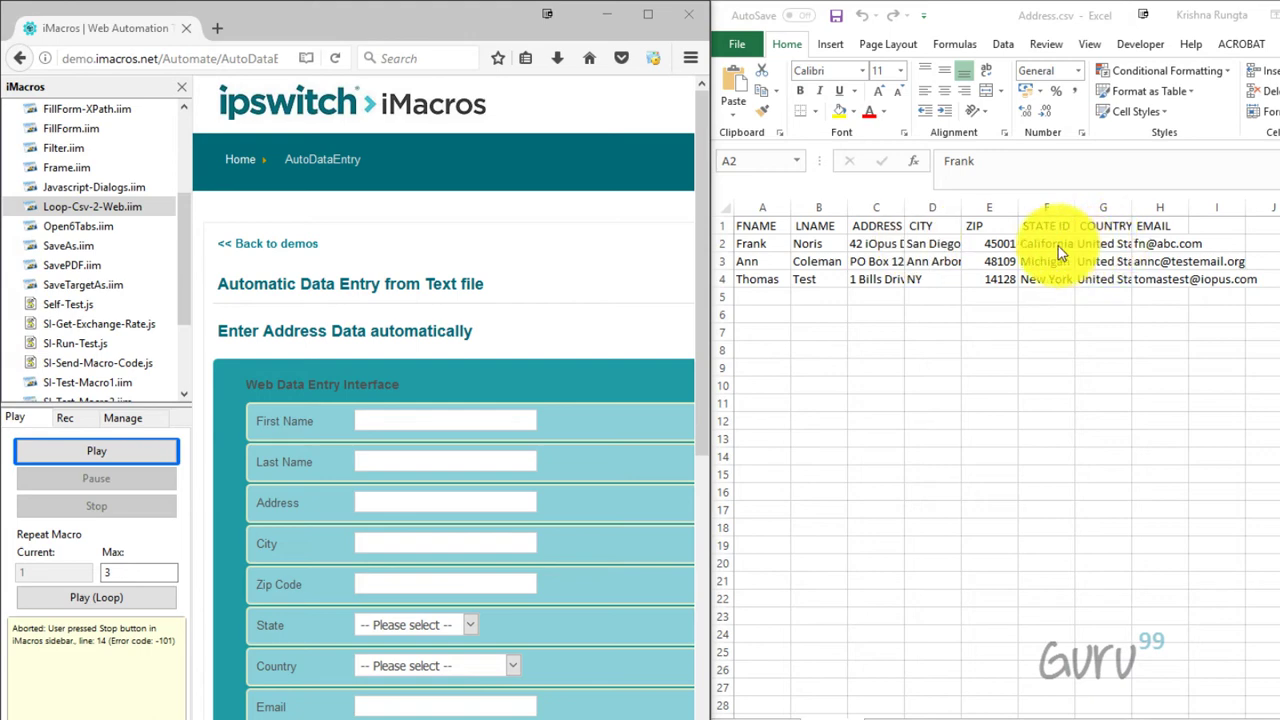
left_click(721, 243)
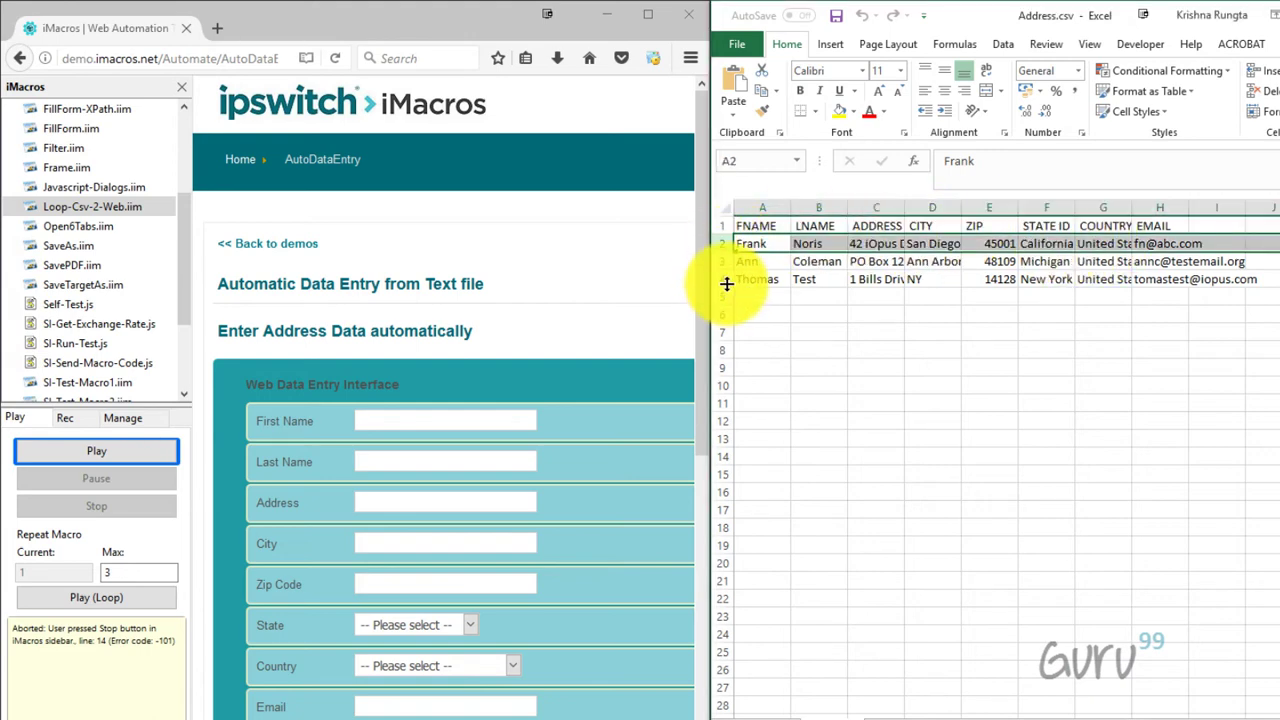
left_click(724, 280)
left_click_drag(721, 270, 723, 262)
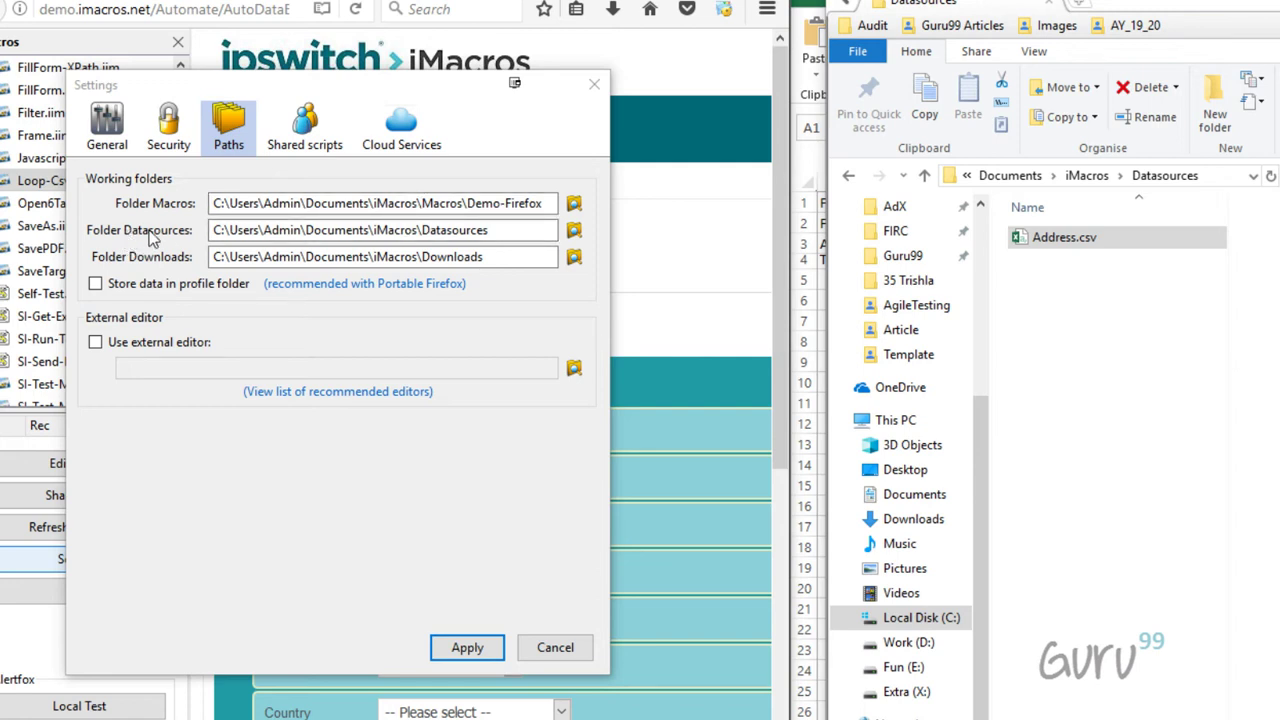
Step: Compare the iMacros Folder Datasources path with the path in Explorer's address bar
left_click(212, 232)
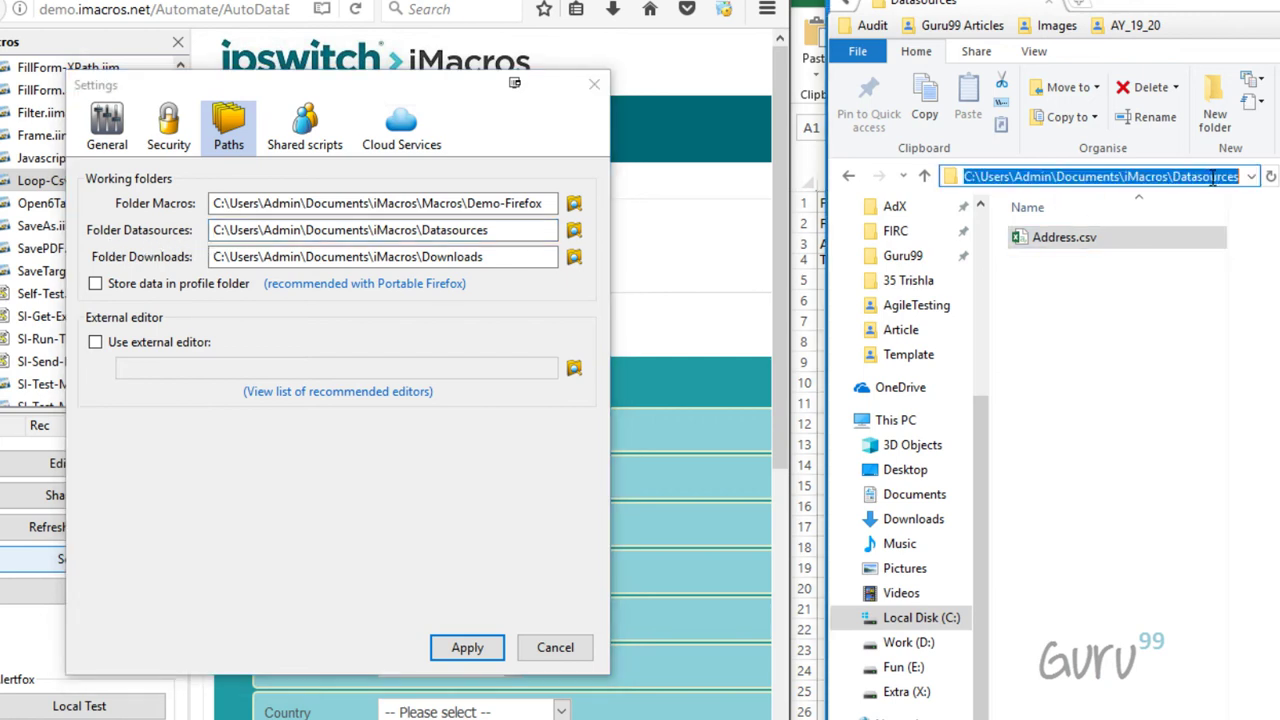
left_click(447, 240)
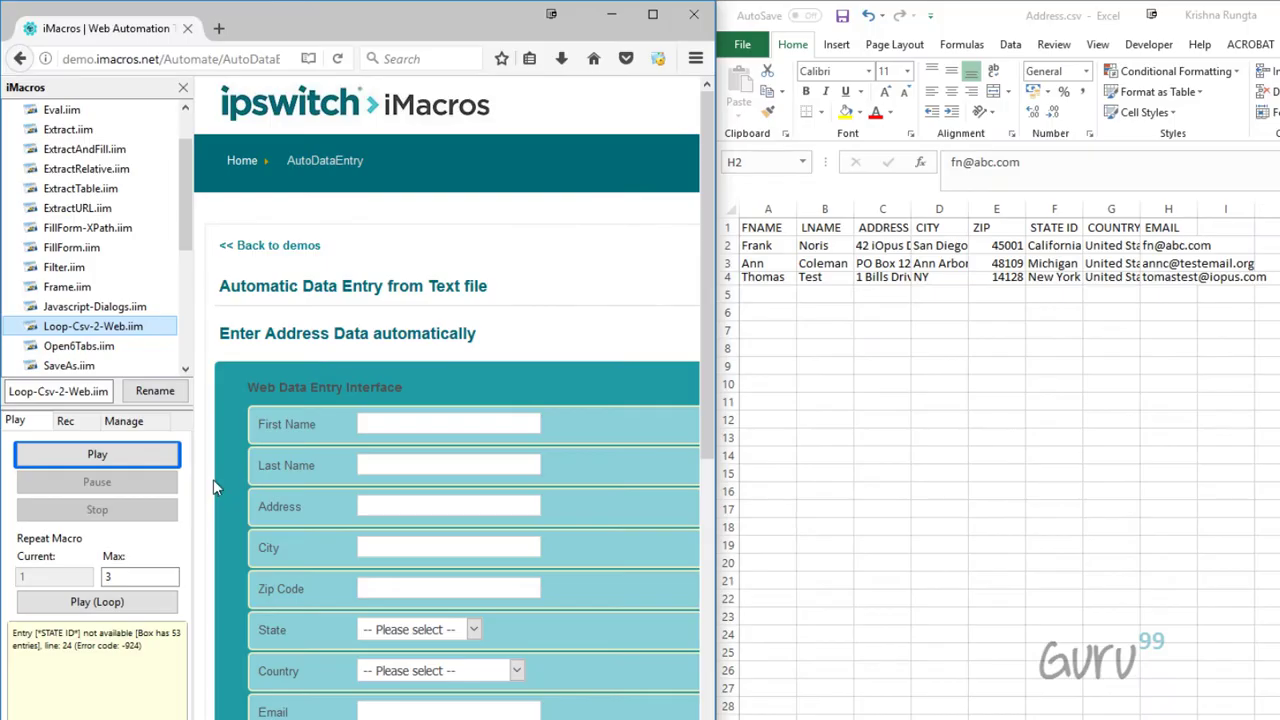
Step: Loop-play Loop-Csv-2-Web.iim to fill the address form from Address.csv
left_click(126, 605)
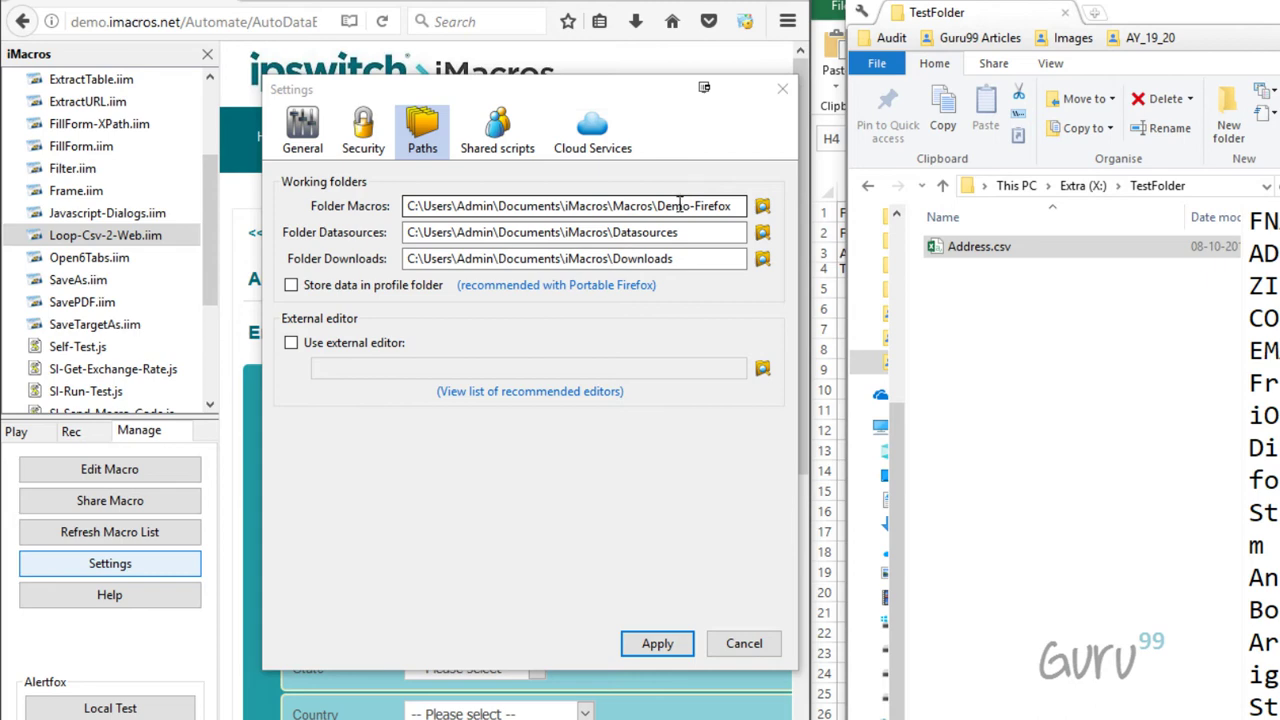
Step: Close the path settings and show X:\TestFolder as text in Explorer's address bar
left_click(476, 235)
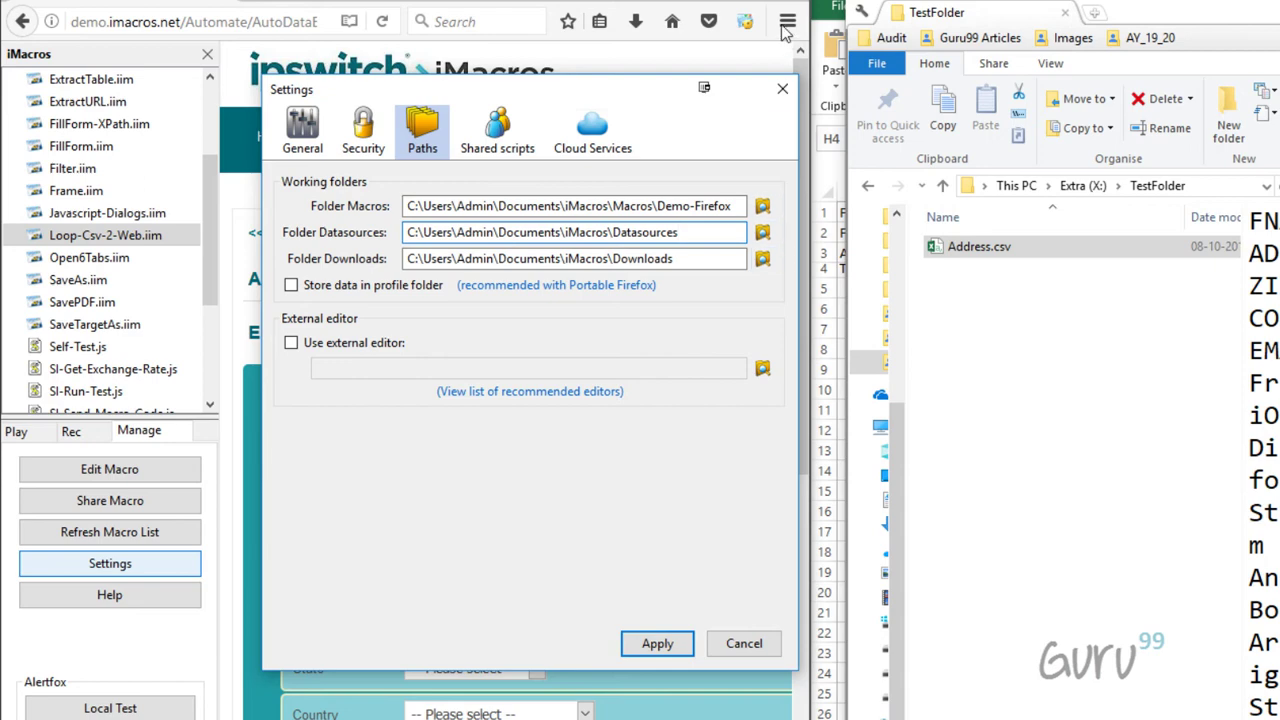
left_click(782, 88)
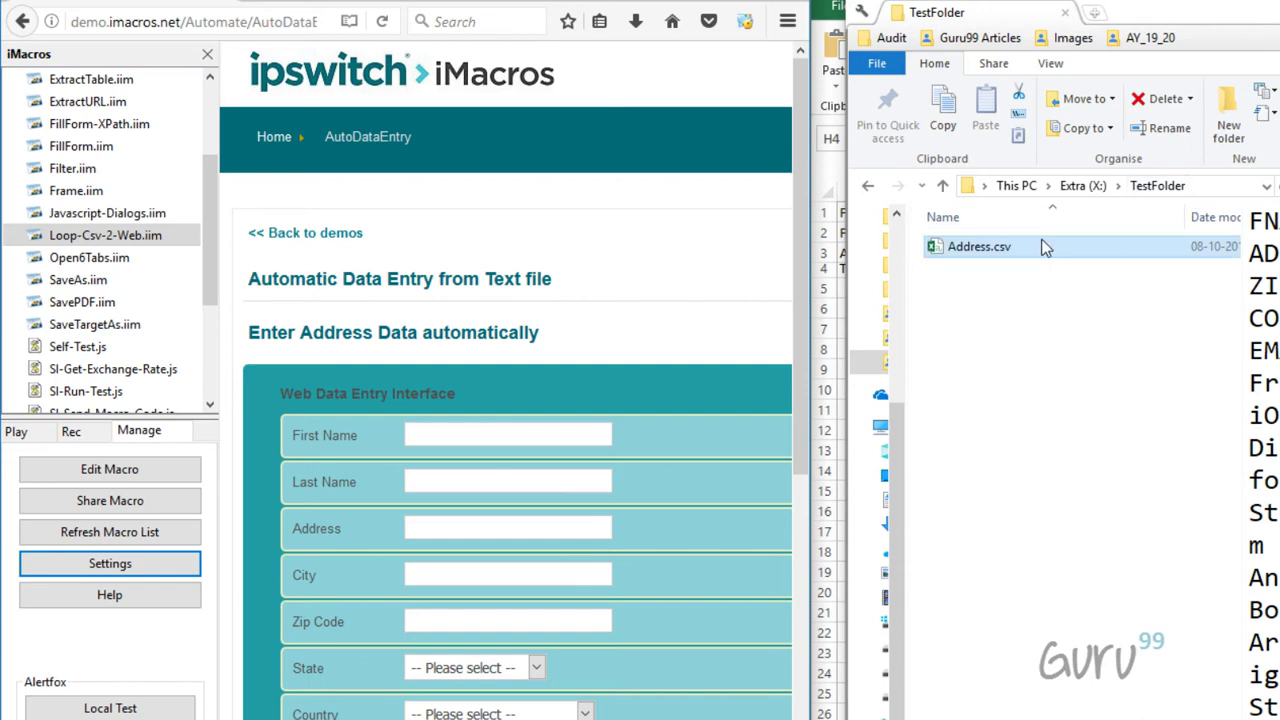
left_click(993, 253)
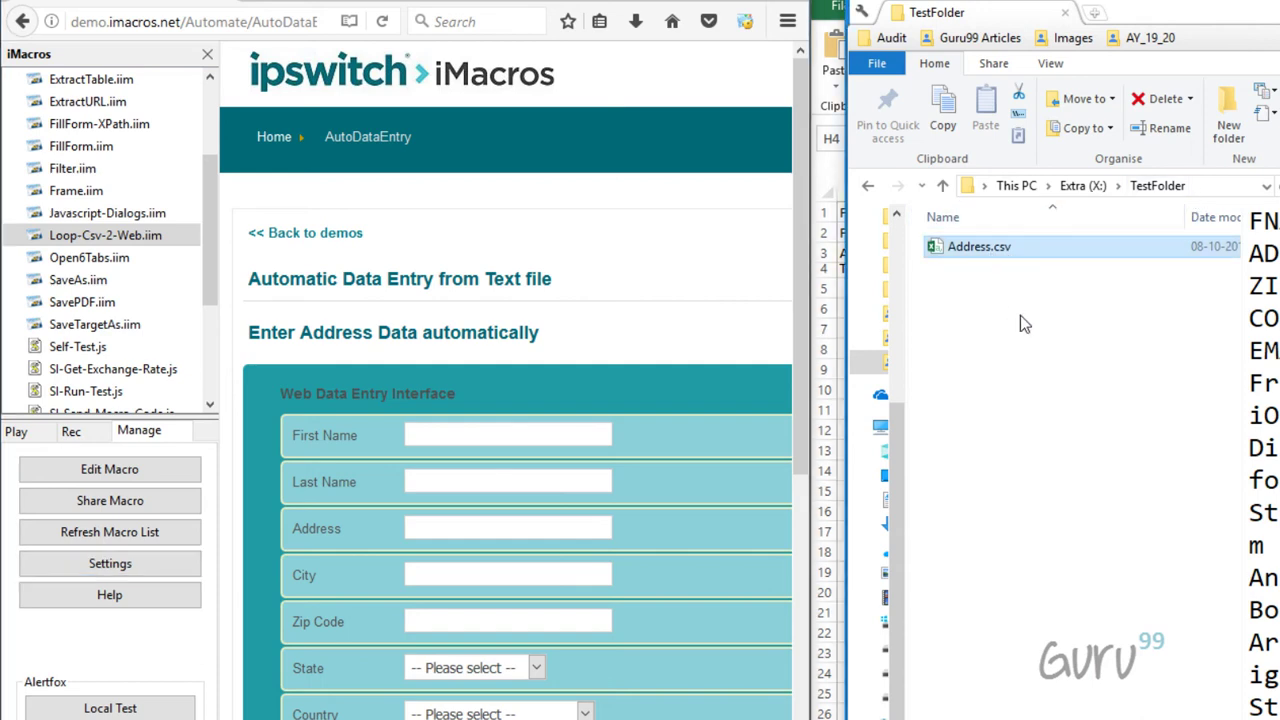
left_click(1208, 186)
key("ctrl+c")
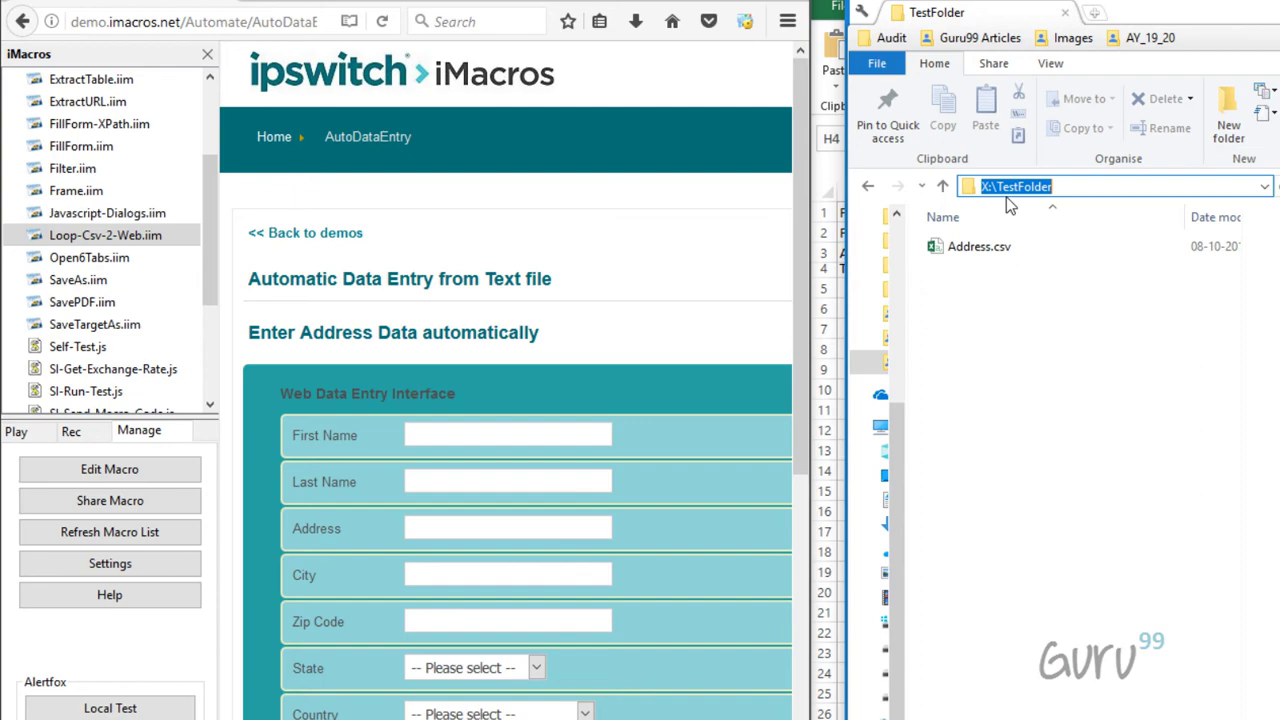
Step: Edit line 6 of Loop-Csv-2-Web.iim to read X:\TestFolder\Address.csv
right_click(118, 240)
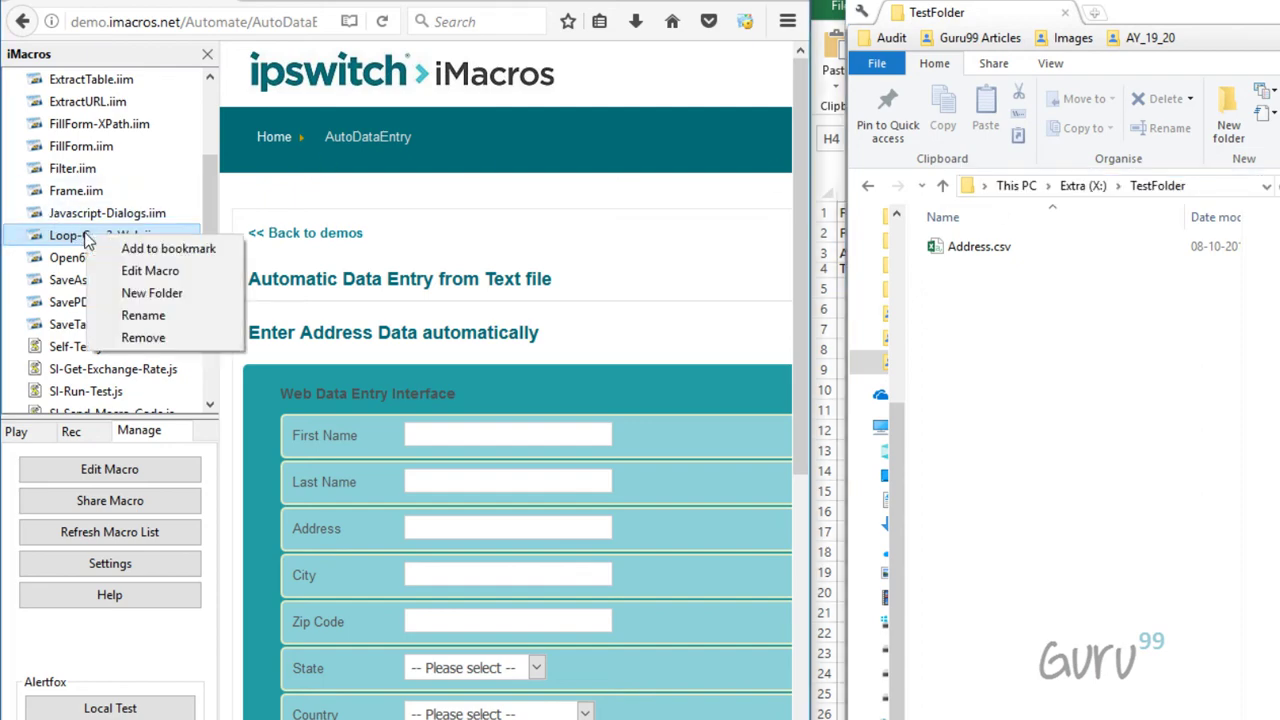
left_click(130, 273)
scroll(676, 330, "up", 3)
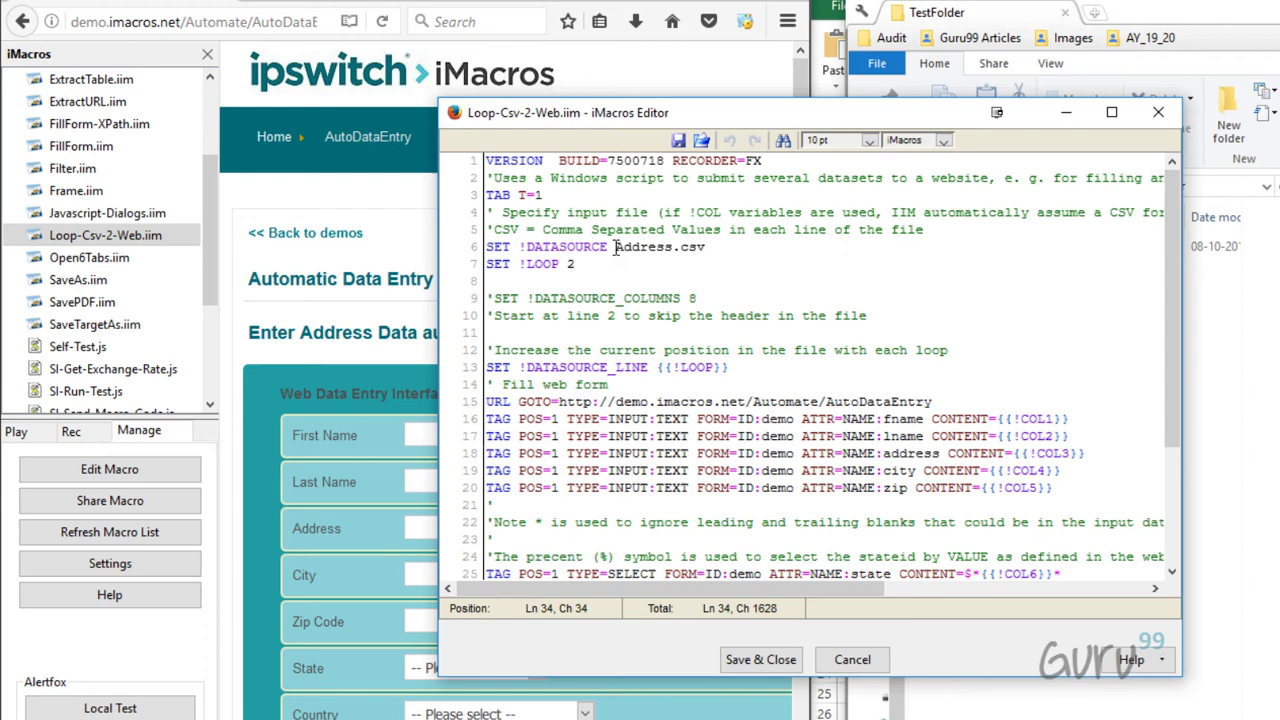
left_click(615, 247)
key("ctrl+v")
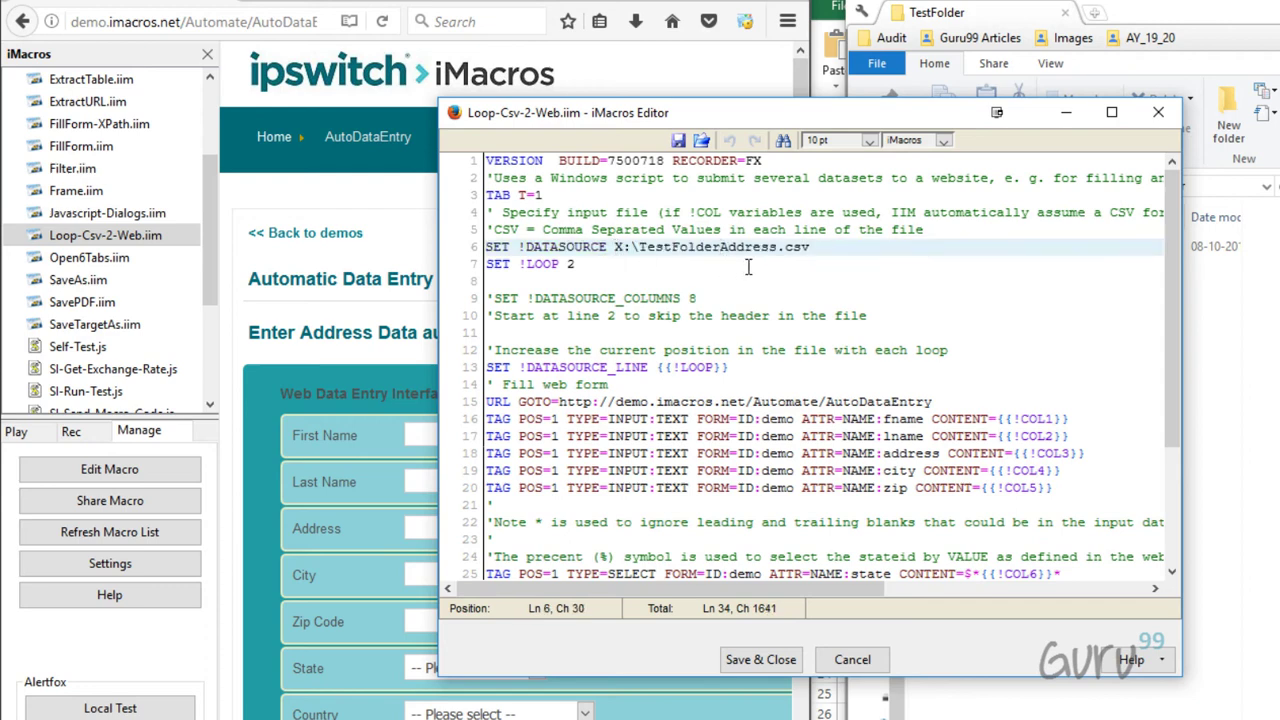
type("\\")
Step: Save the edited macro, test it with a single play, then run it in a loop
left_click(761, 662)
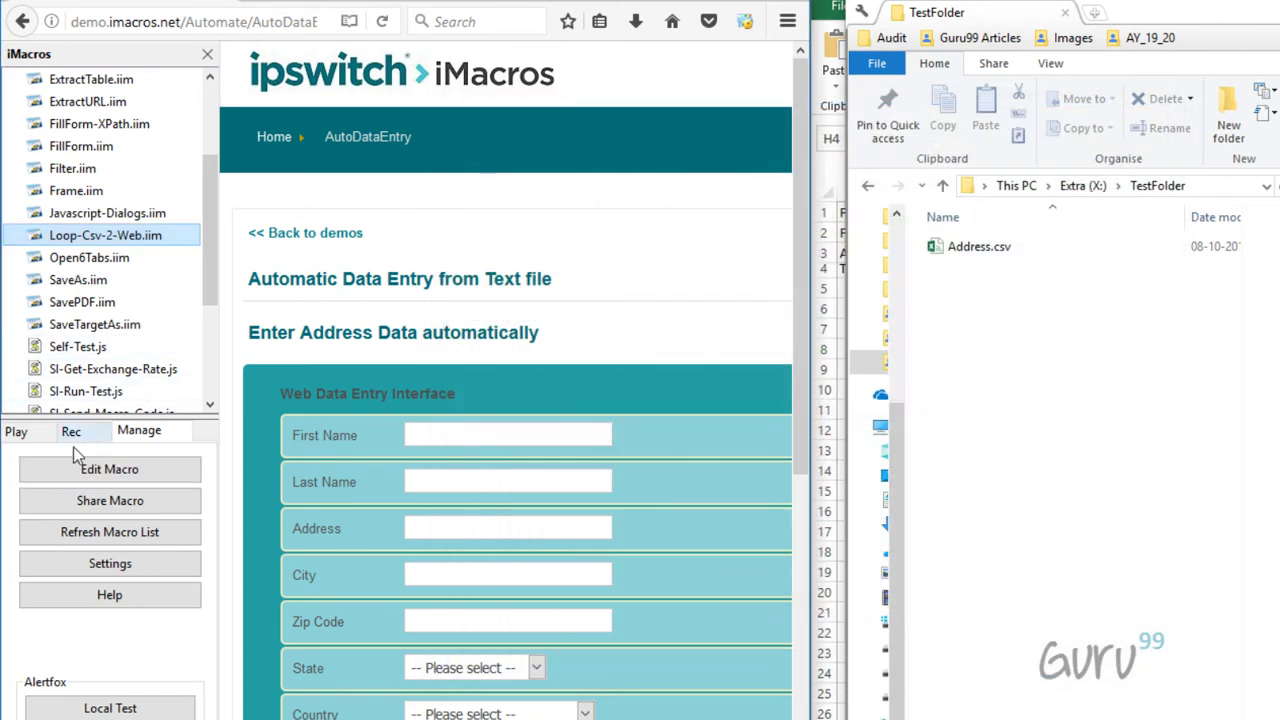
left_click(25, 435)
left_click(112, 478)
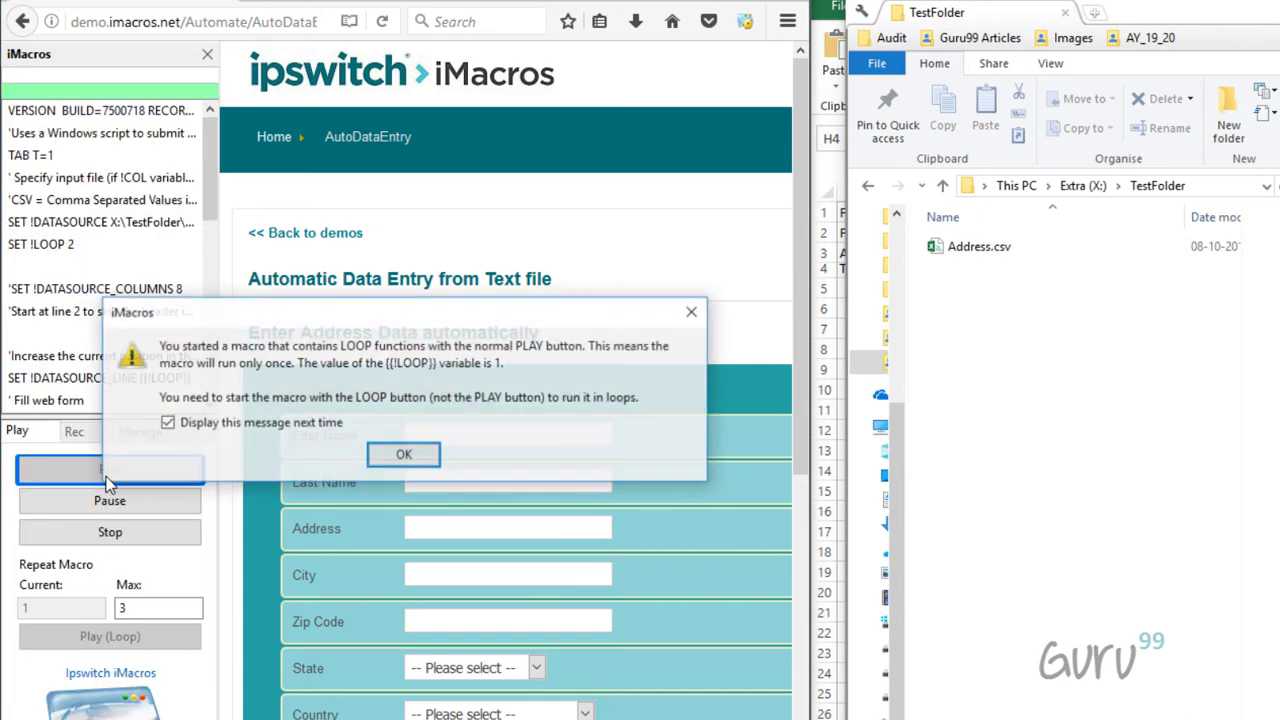
left_click(404, 455)
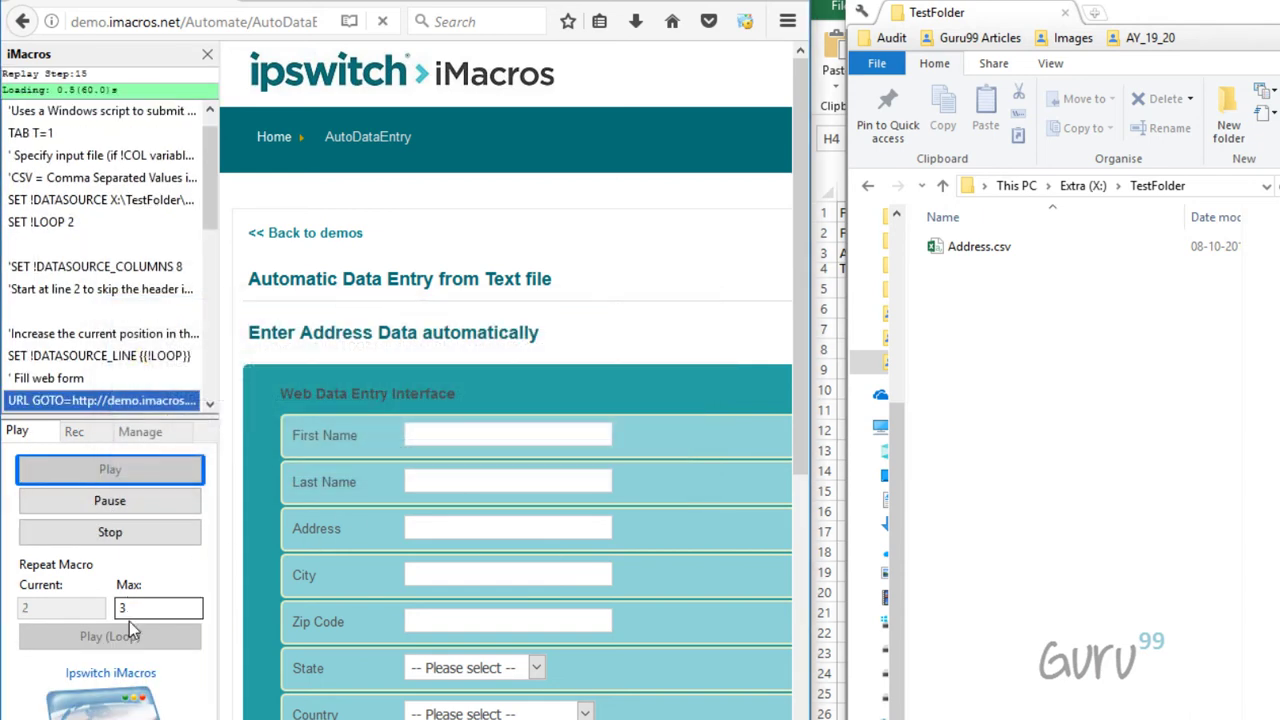
left_click(110, 533)
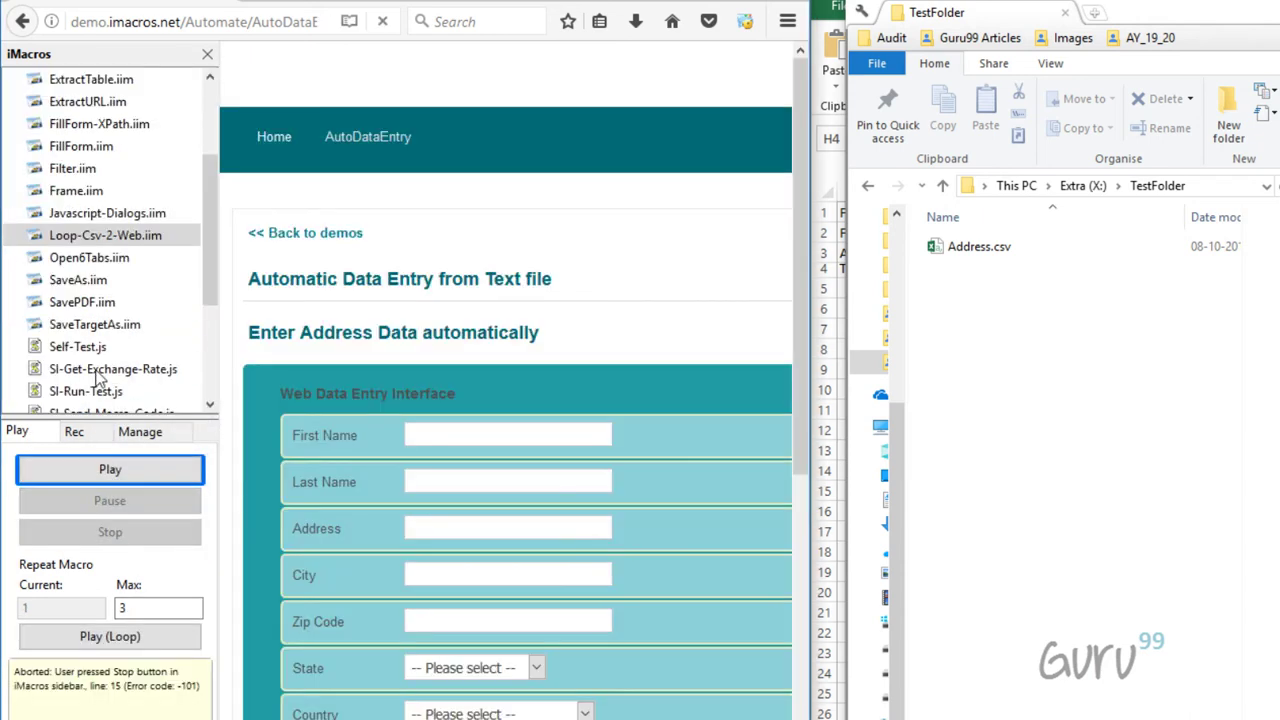
left_click(112, 638)
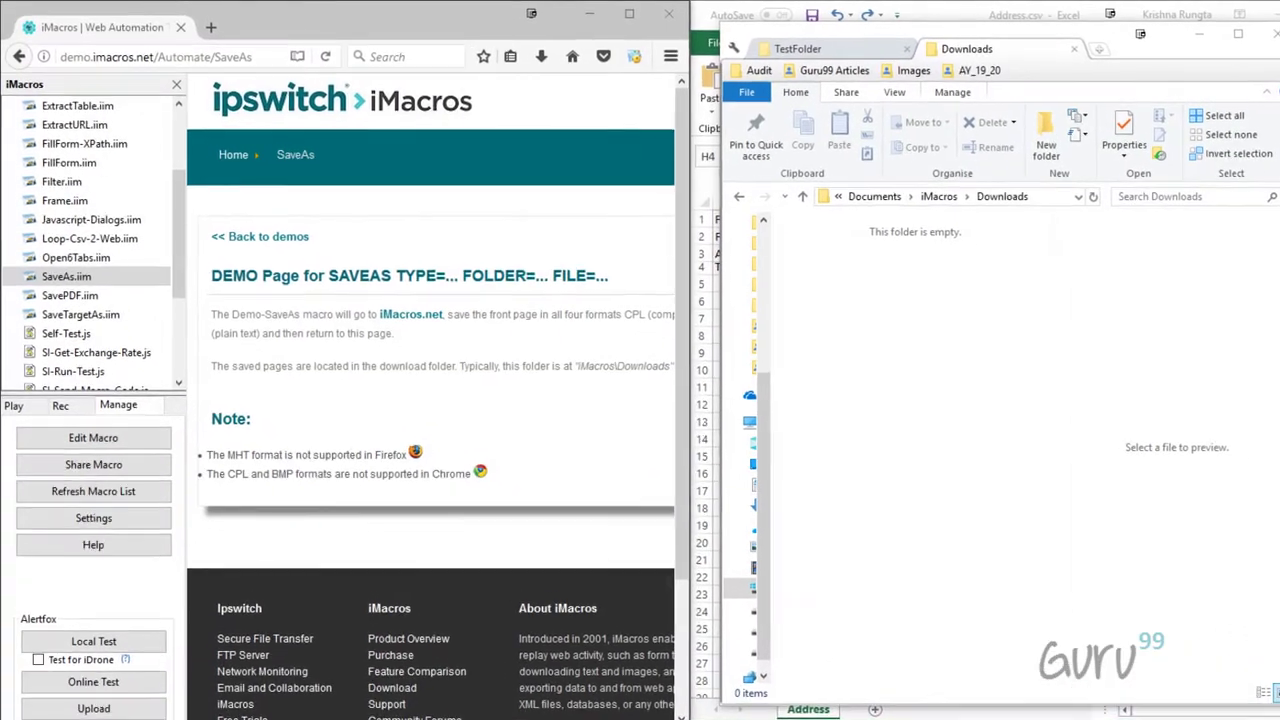
Step: Run the SaveAs macro with the iMacros Downloads folder window positioned alongside
left_click(68, 283)
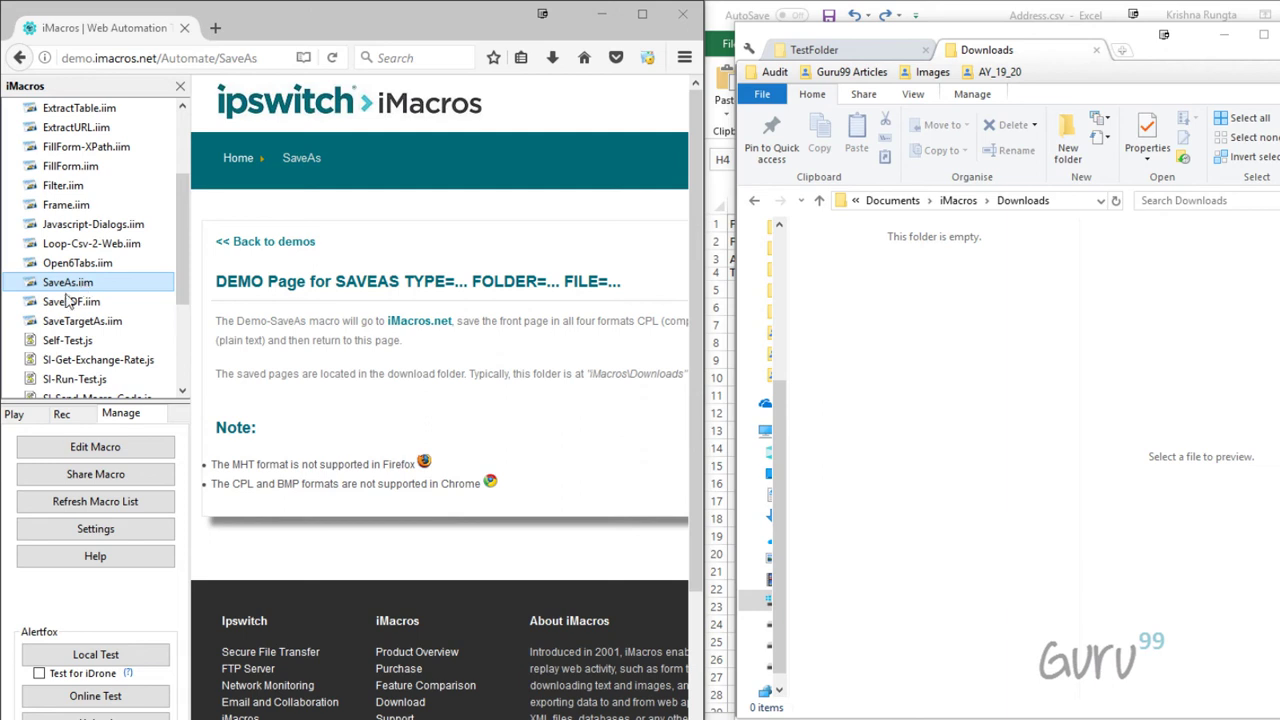
left_click(16, 413)
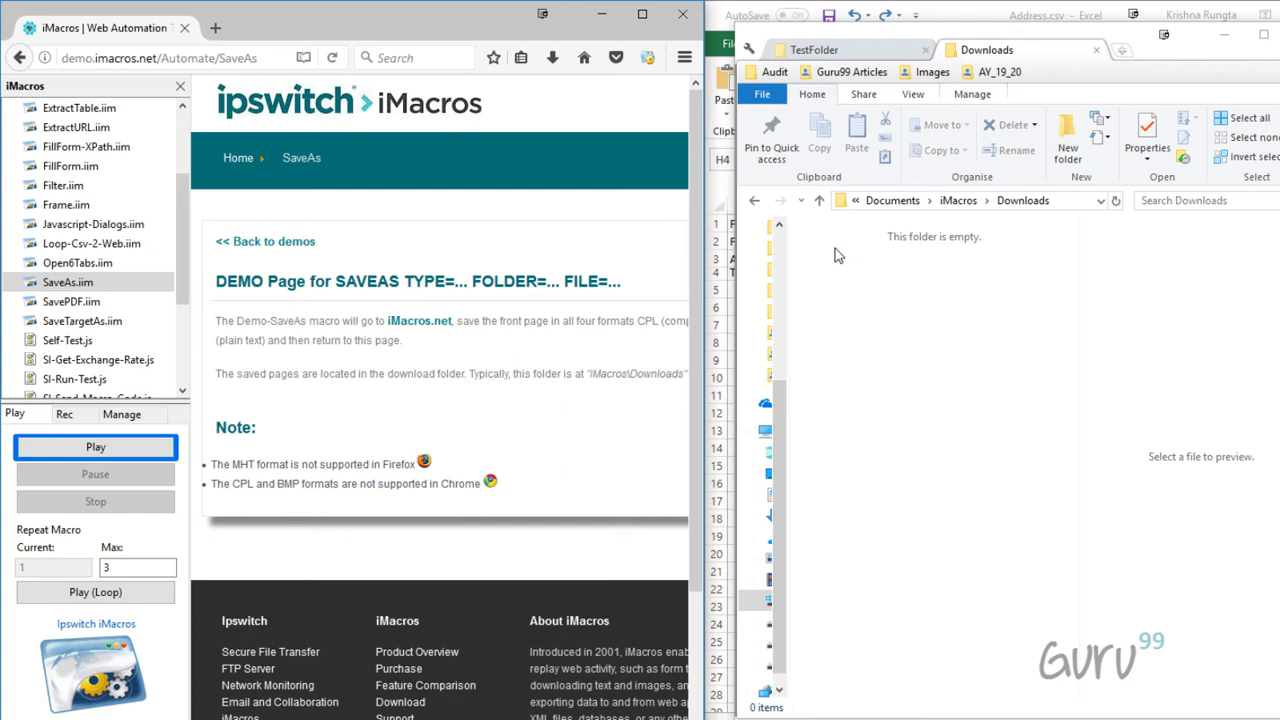
left_click_drag(875, 44, 831, 40)
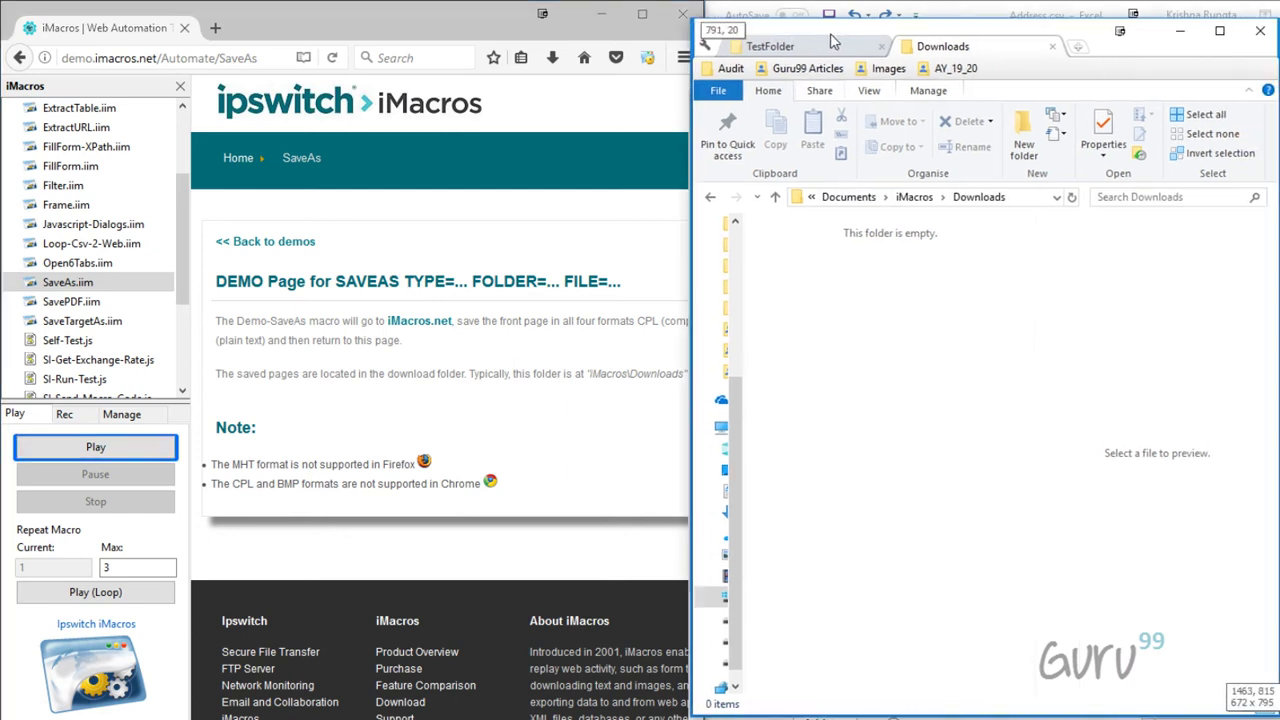
left_click_drag(1095, 40, 1119, 22)
left_click(1047, 180)
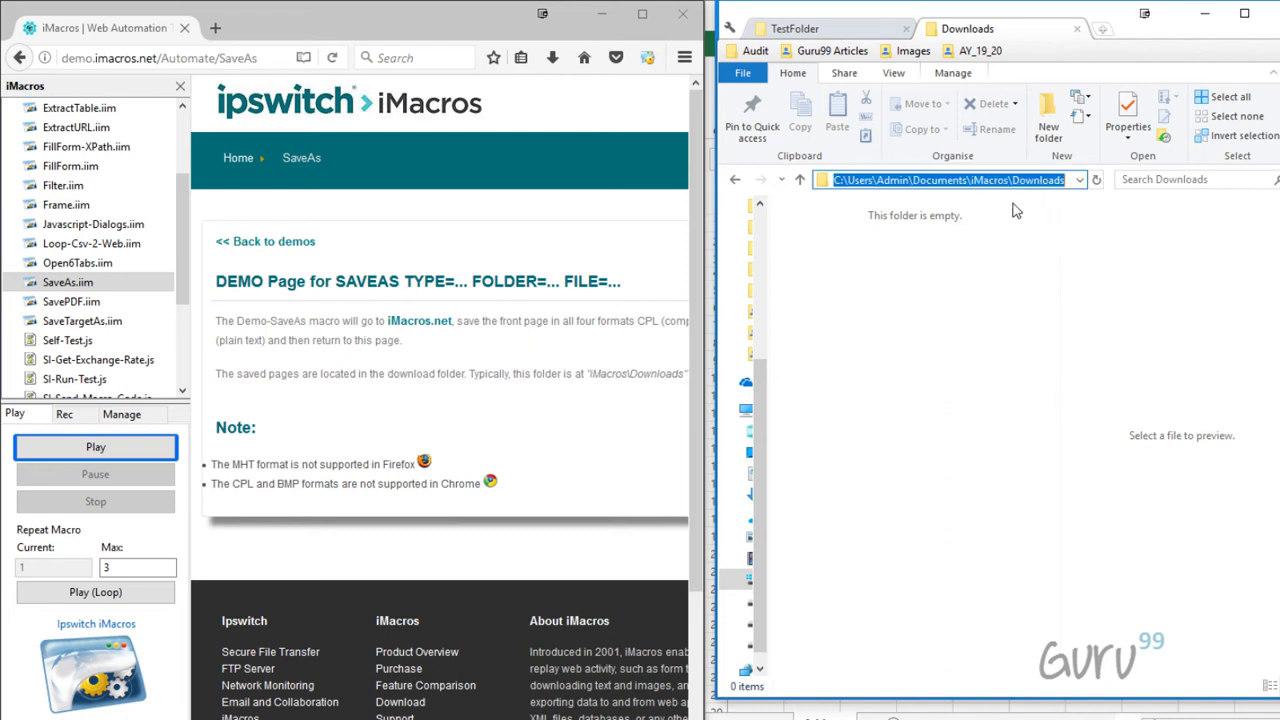
left_click(97, 450)
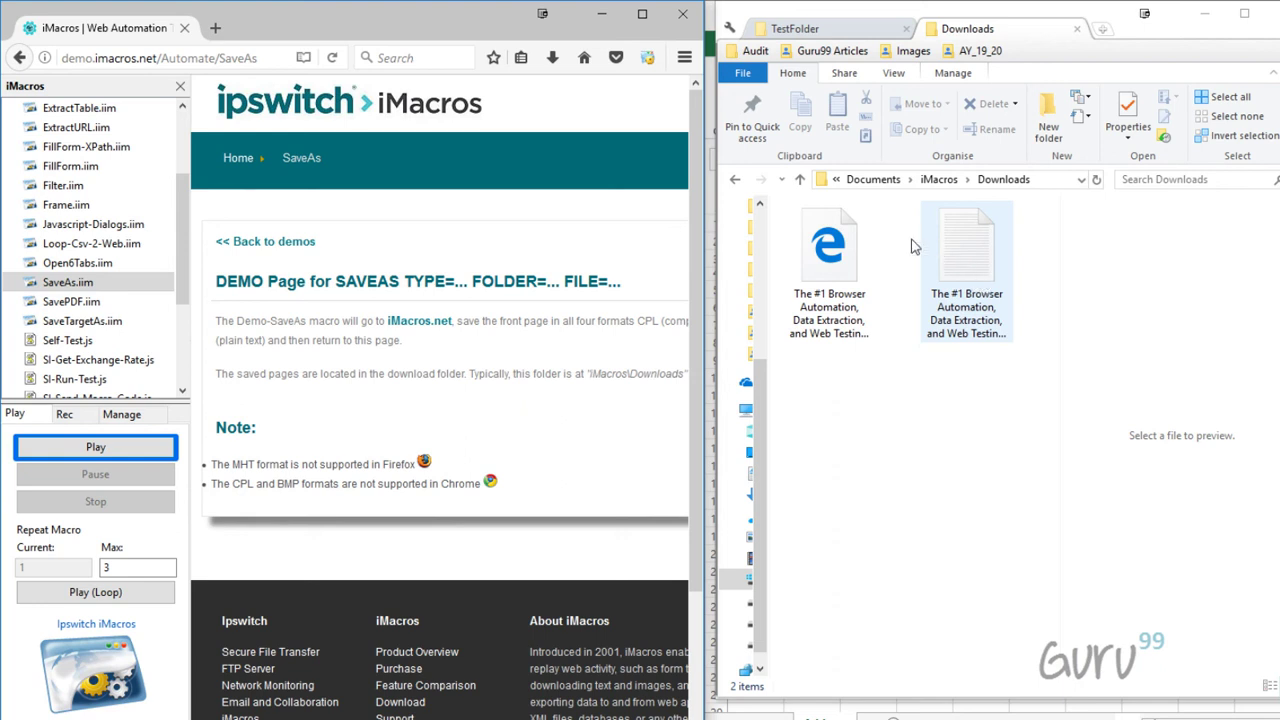
Step: Check the Downloads folder's full path, then open SaveAs.iim in the macro editor
left_click(1045, 180)
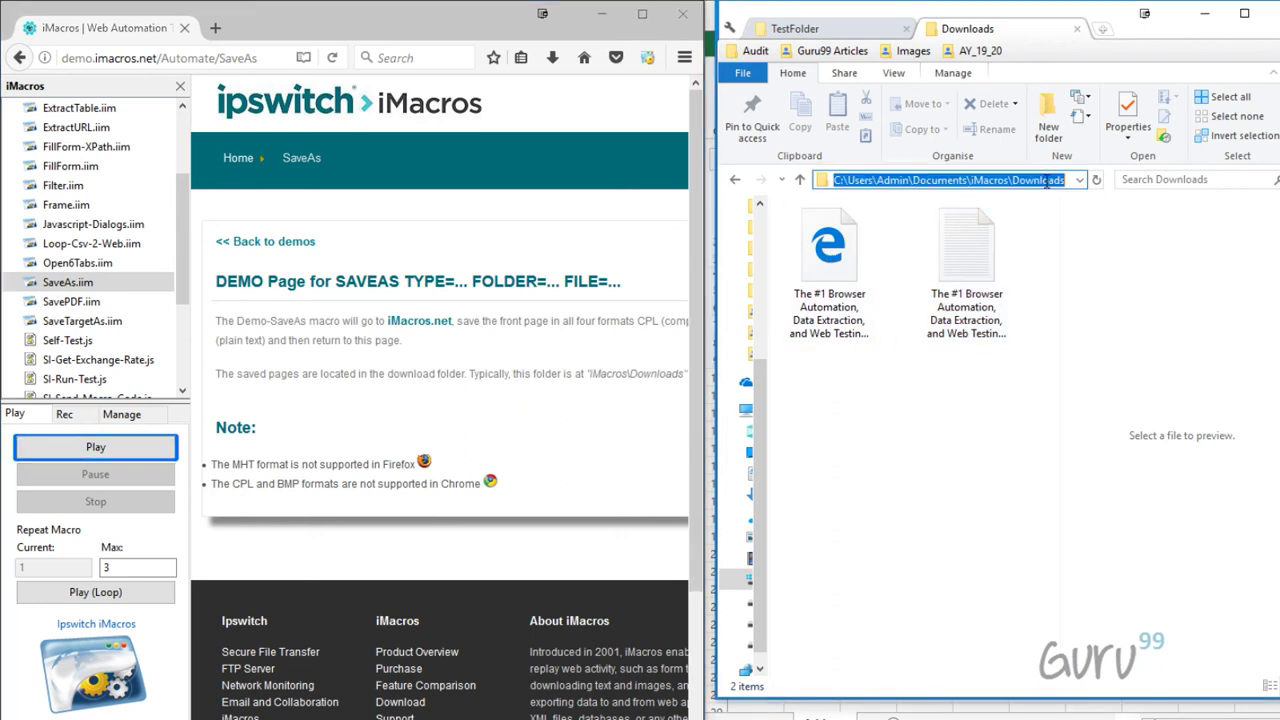
right_click(88, 289)
left_click(118, 319)
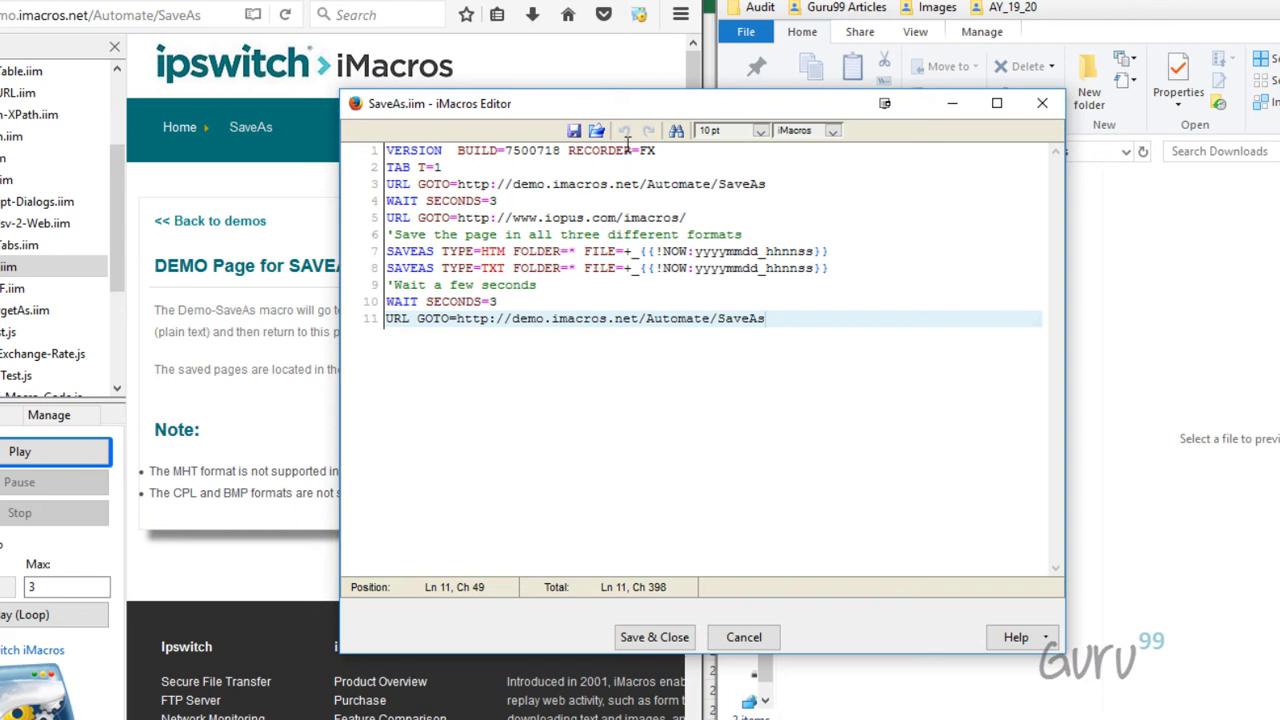
Step: Change the HTM SAVEAS FOLDER value on line 7 from * to X:\TestFolder
left_click_drag(633, 101, 372, 72)
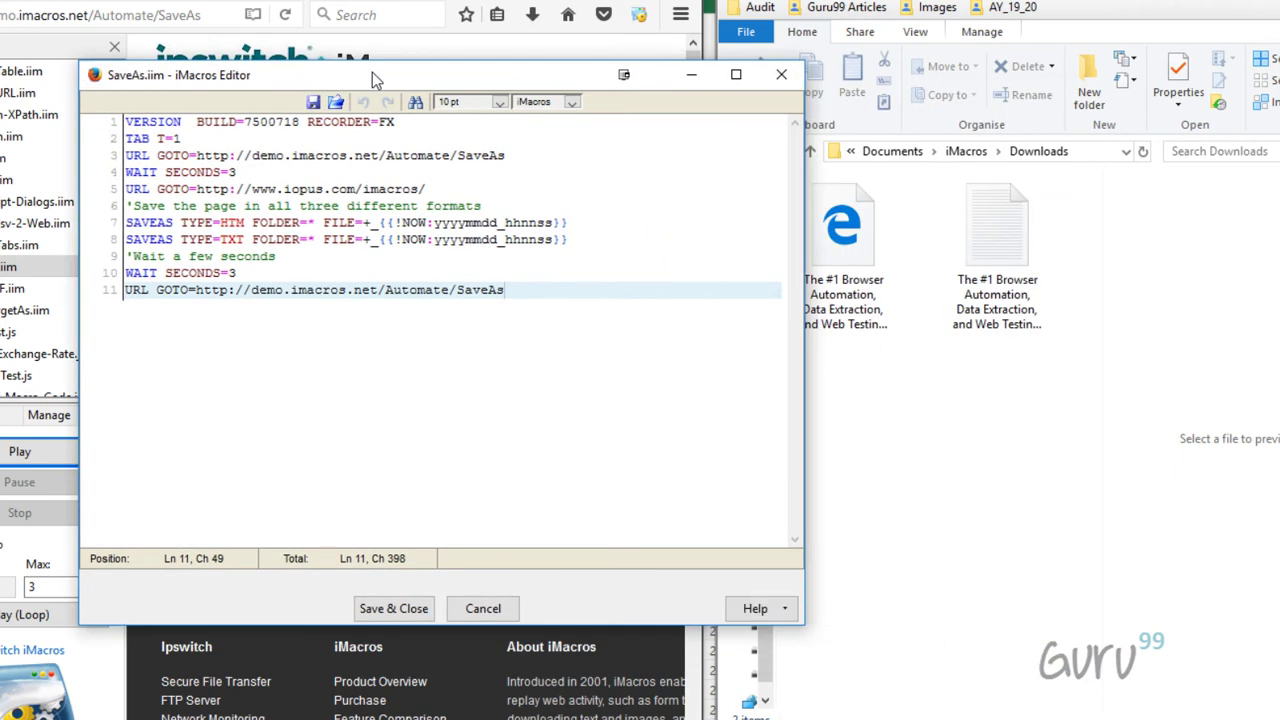
left_click(321, 222)
key("BackSpace")
type("X")
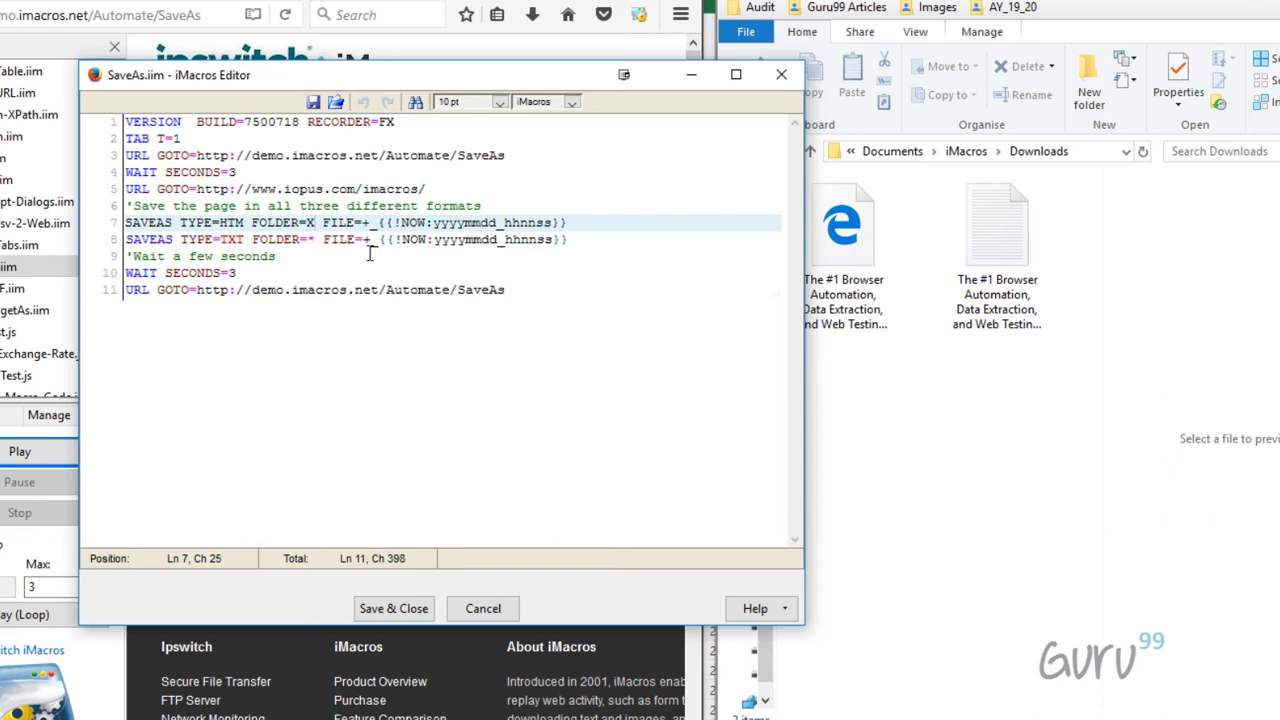
type(":\\Test")
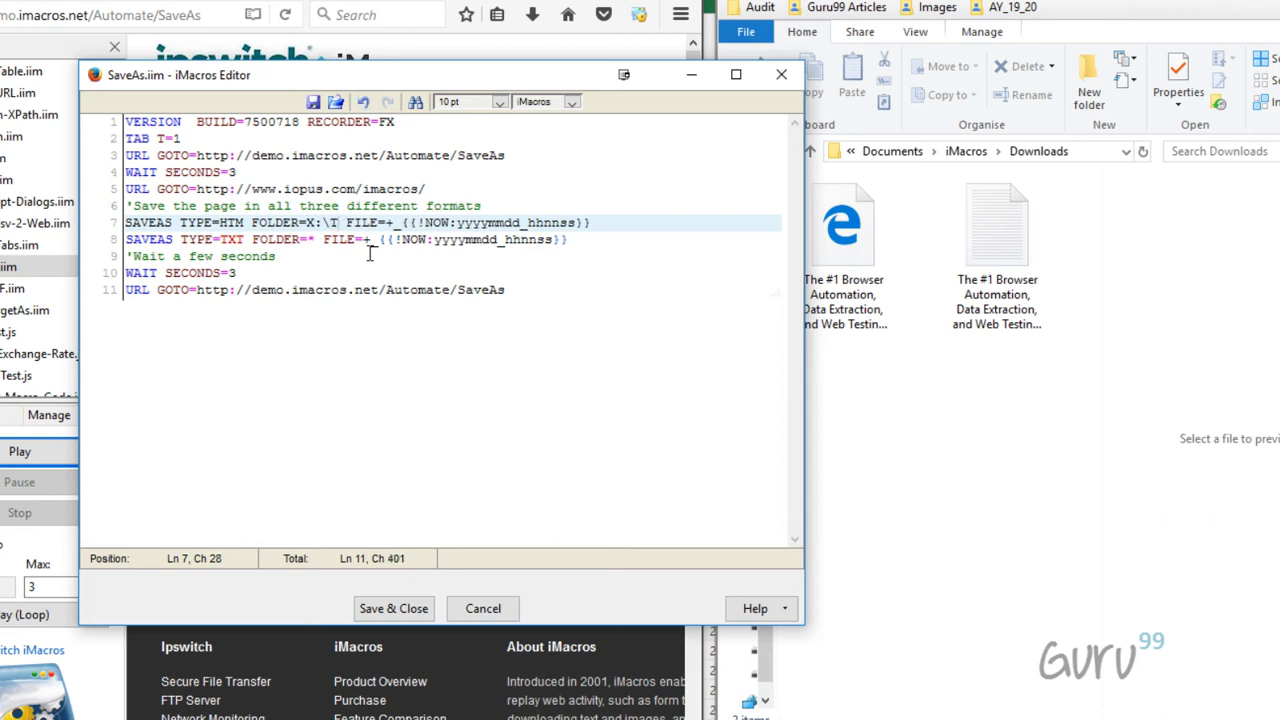
type("Folder")
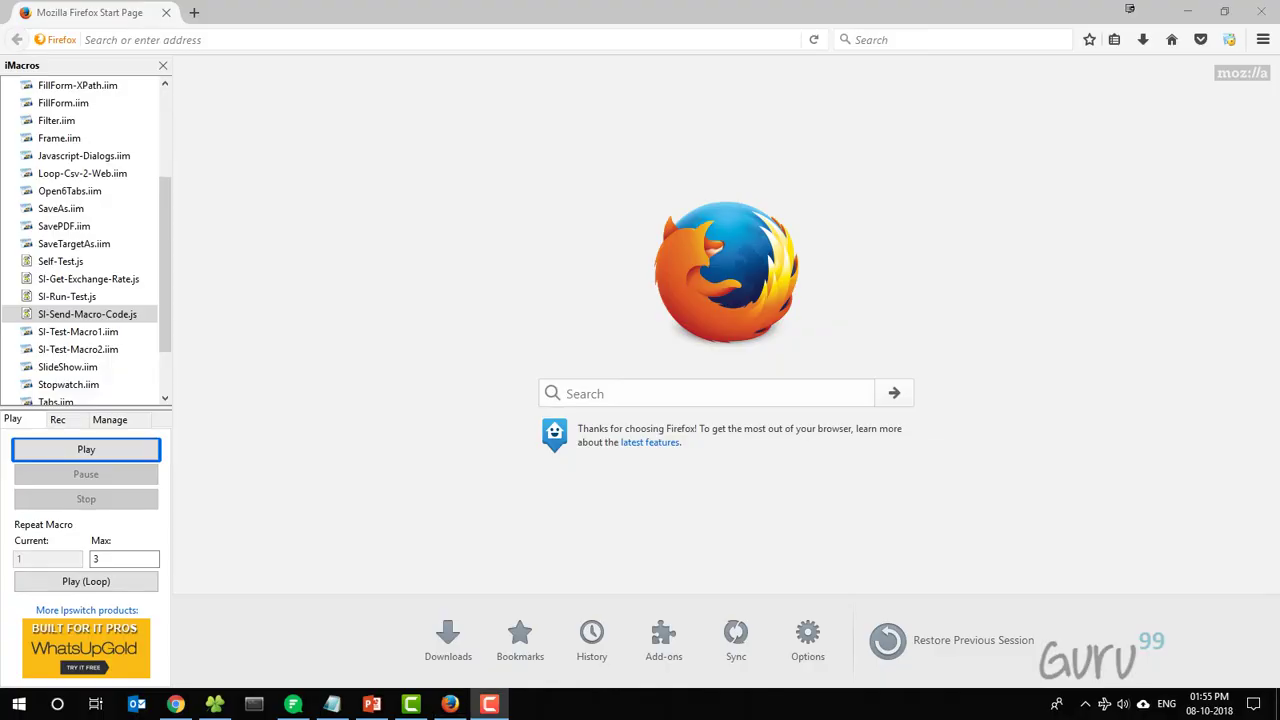
left_click(70, 316)
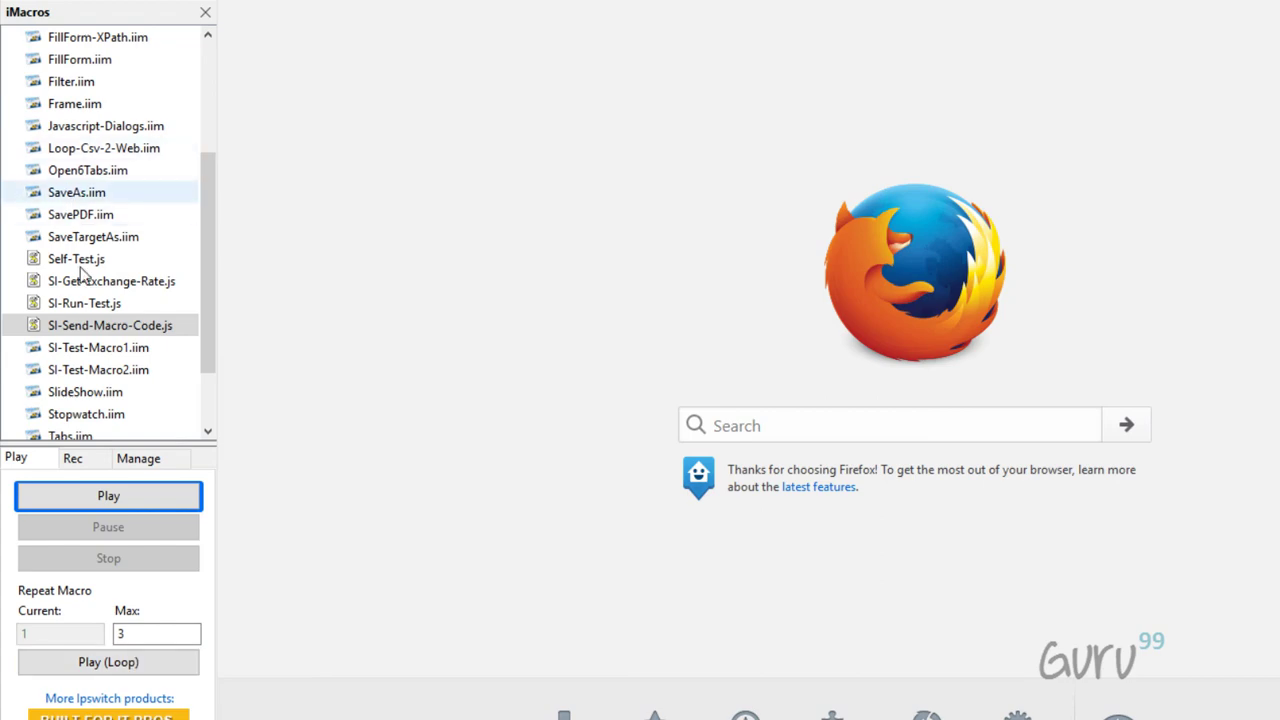
right_click(109, 328)
left_click(174, 367)
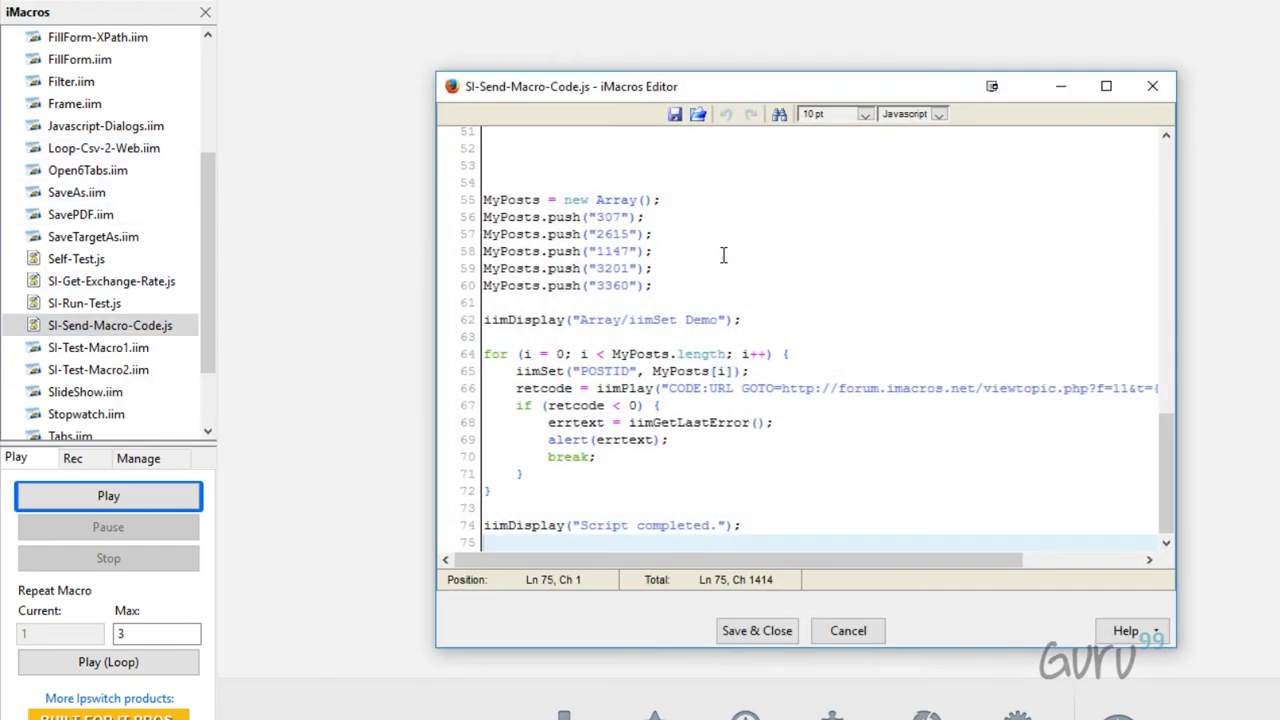
scroll(802, 245, "up", 10)
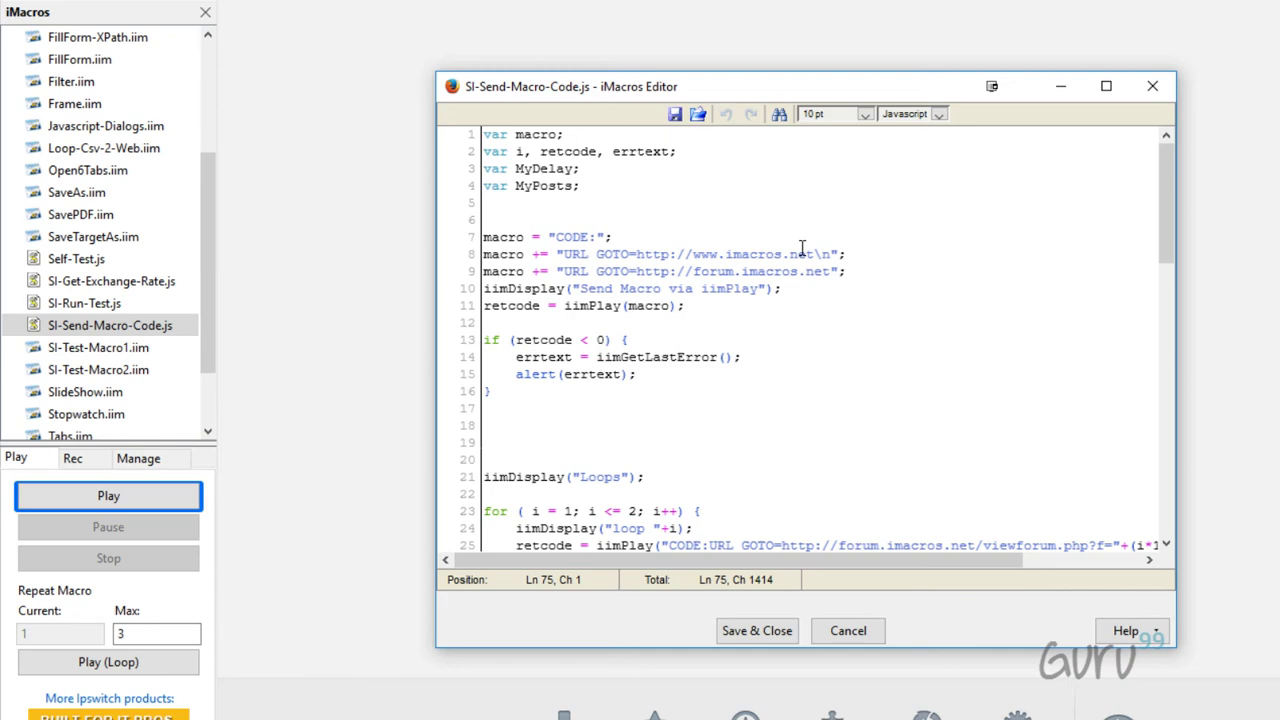
scroll(802, 247, "down", 5)
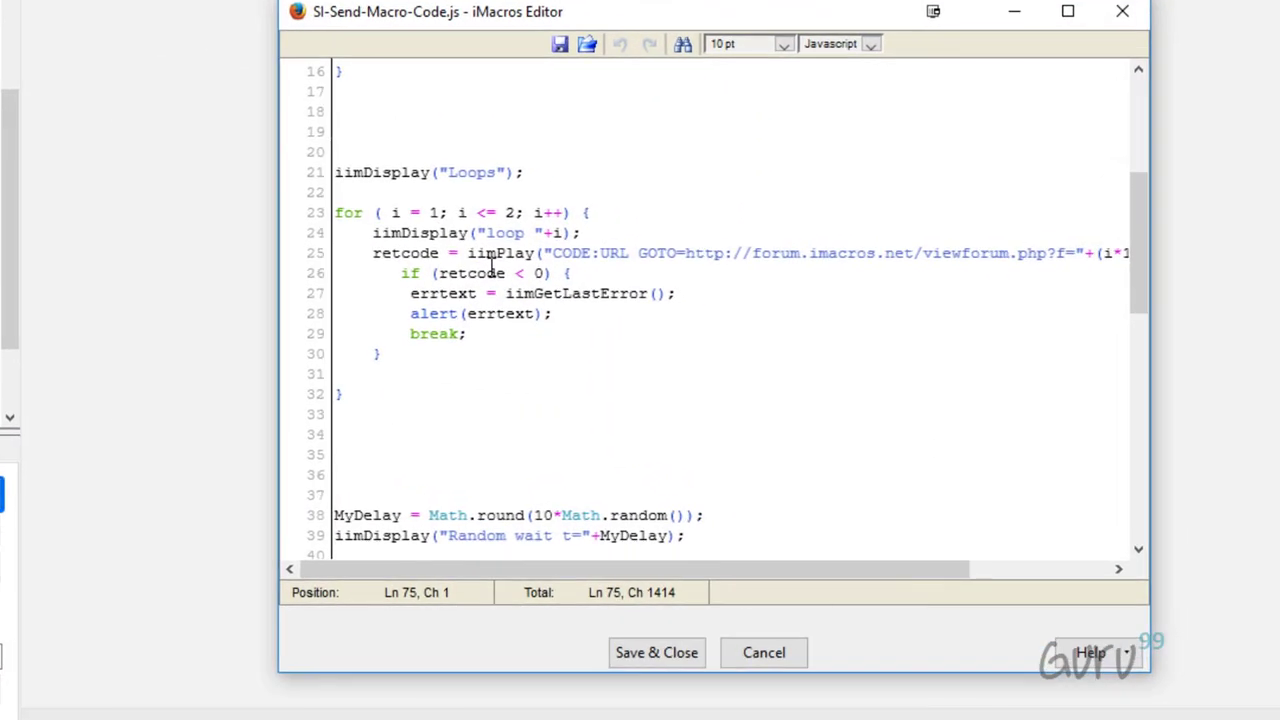
double_click(507, 253)
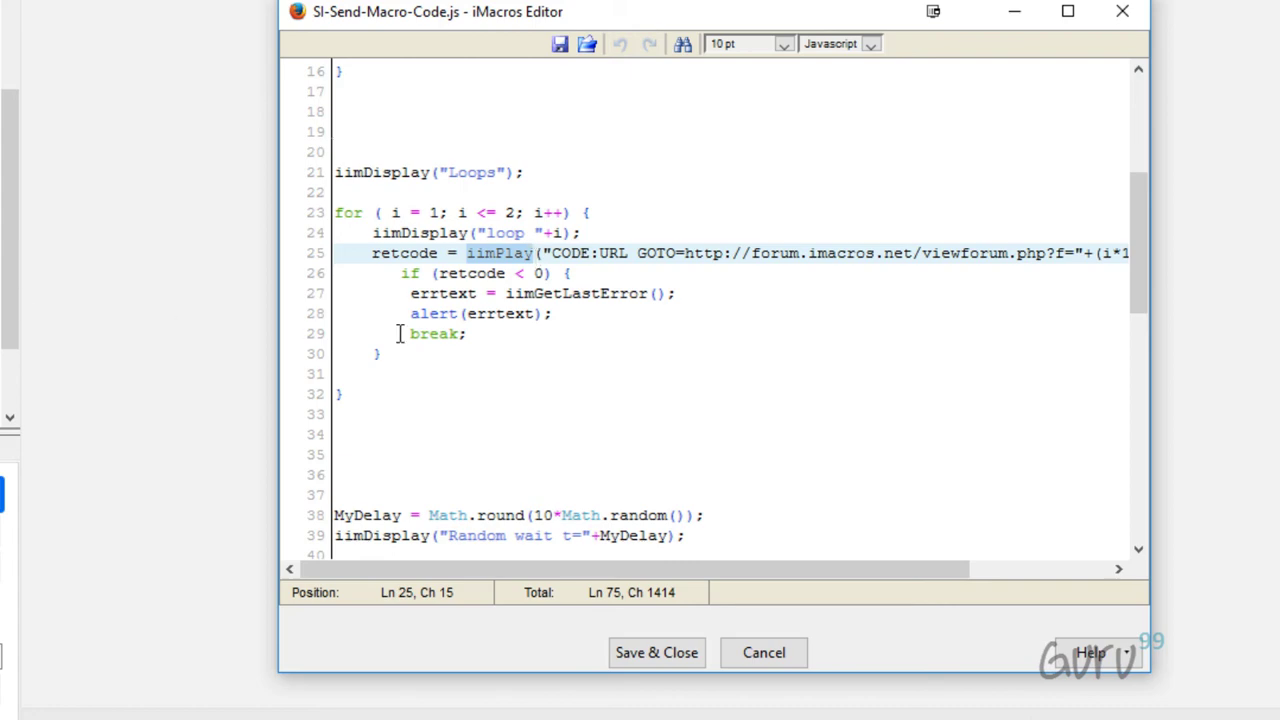
scroll(543, 309, "down", 12)
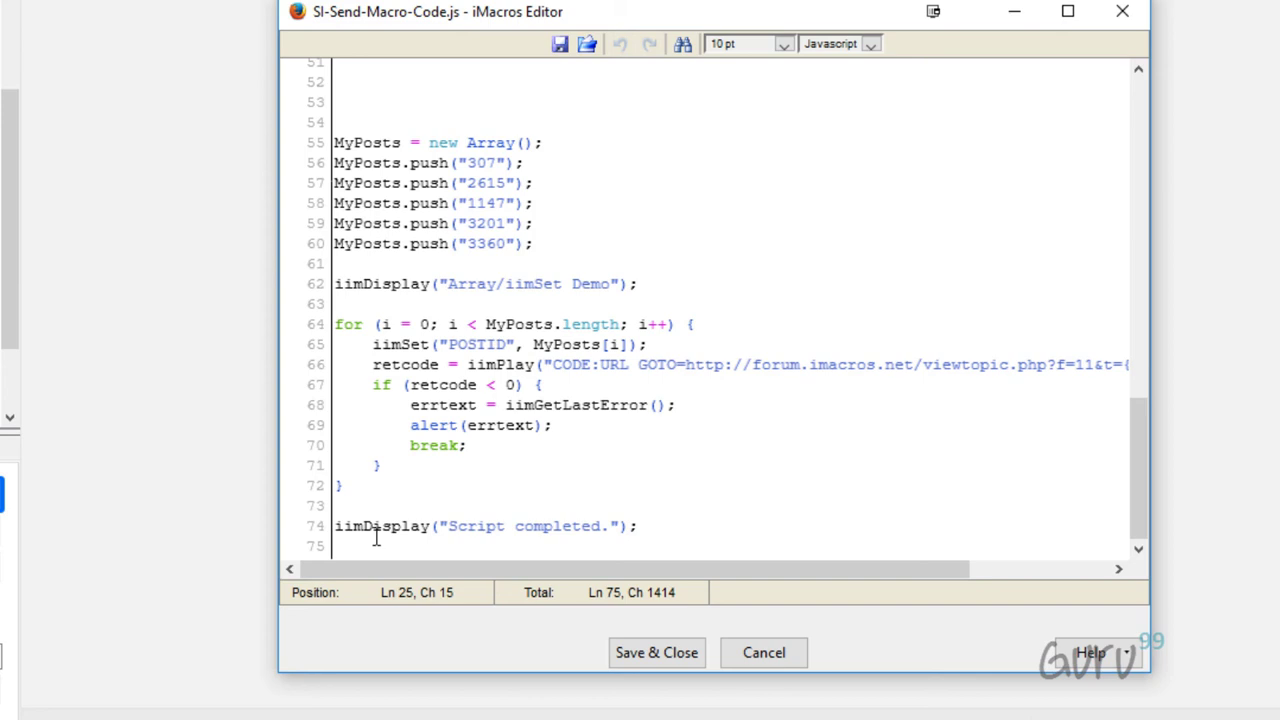
double_click(376, 530)
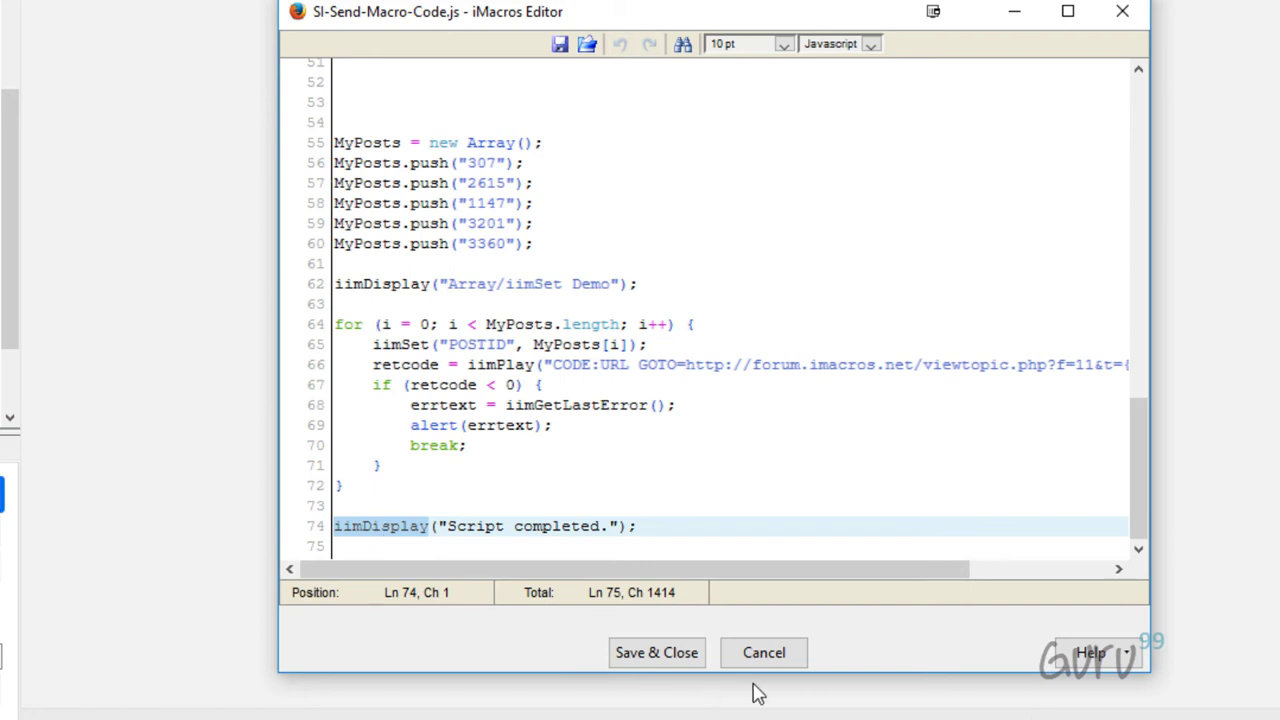
left_click(794, 658)
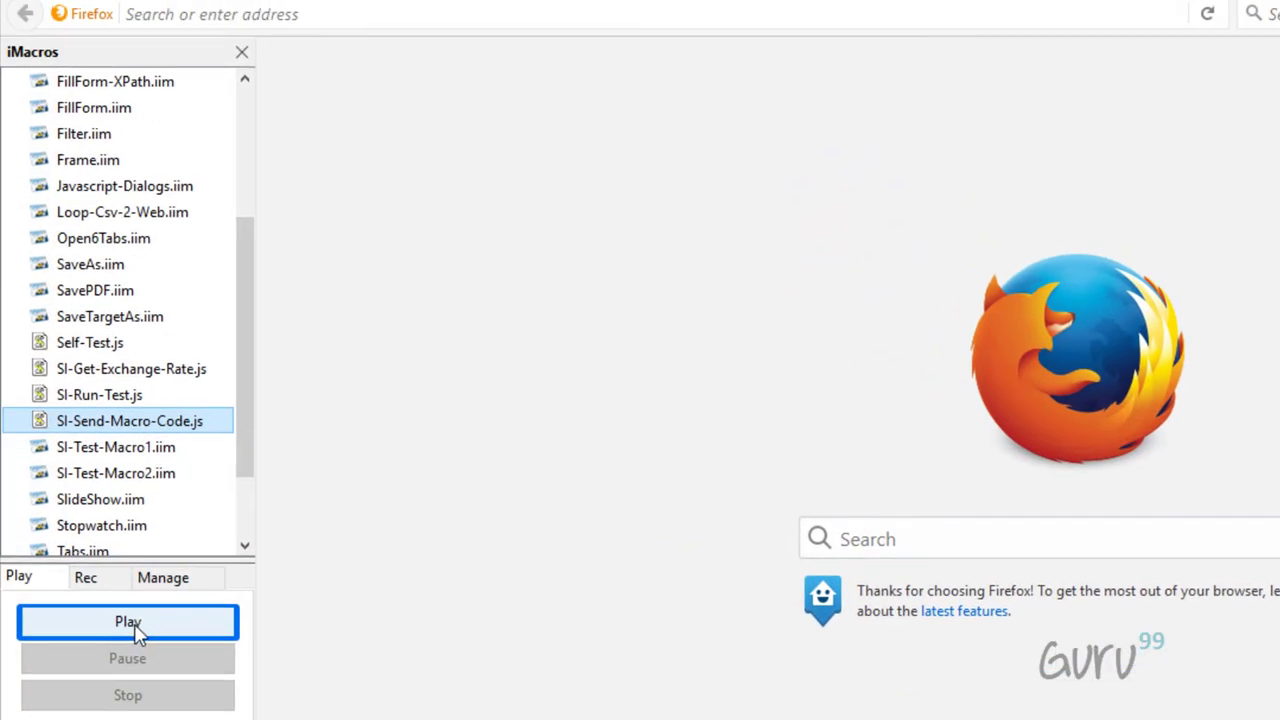
Step: Run the SI-Send-Macro-Code.js script
left_click(130, 624)
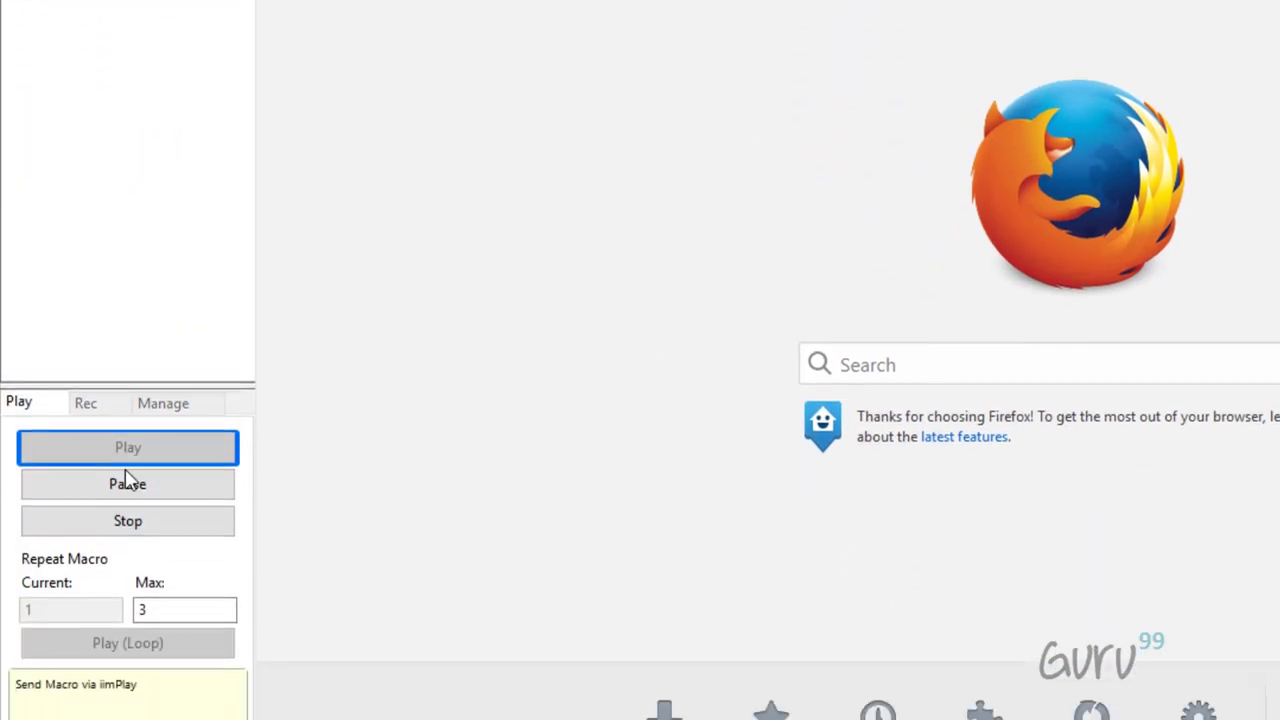
left_click(136, 655)
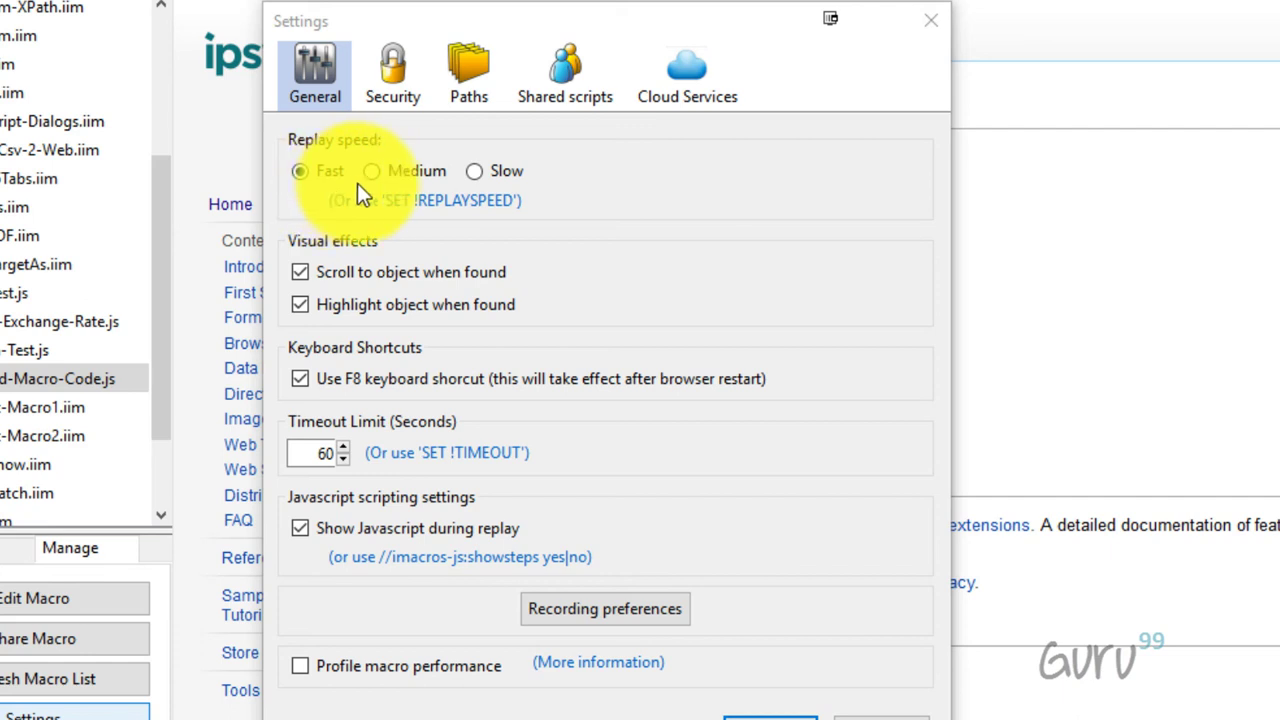
Step: Cycle the replay speed through Medium and Slow, leave it at Fast, and confirm the settings
left_click(373, 178)
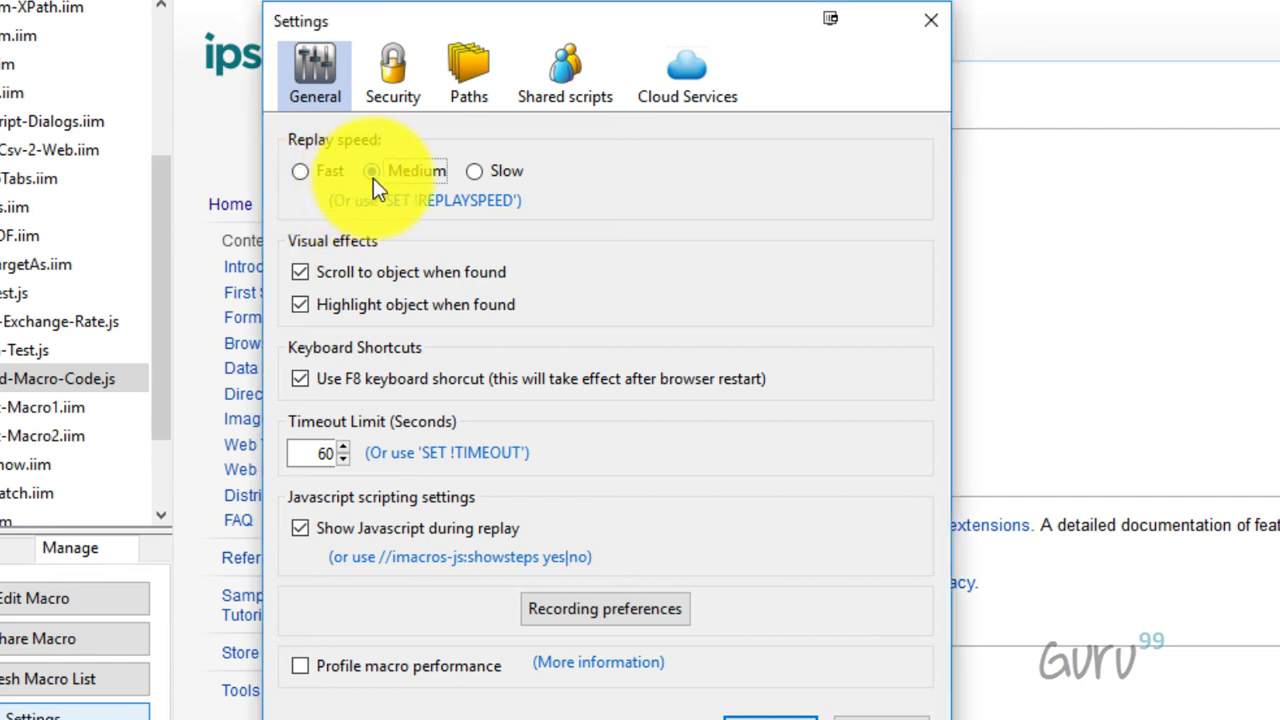
left_click(491, 171)
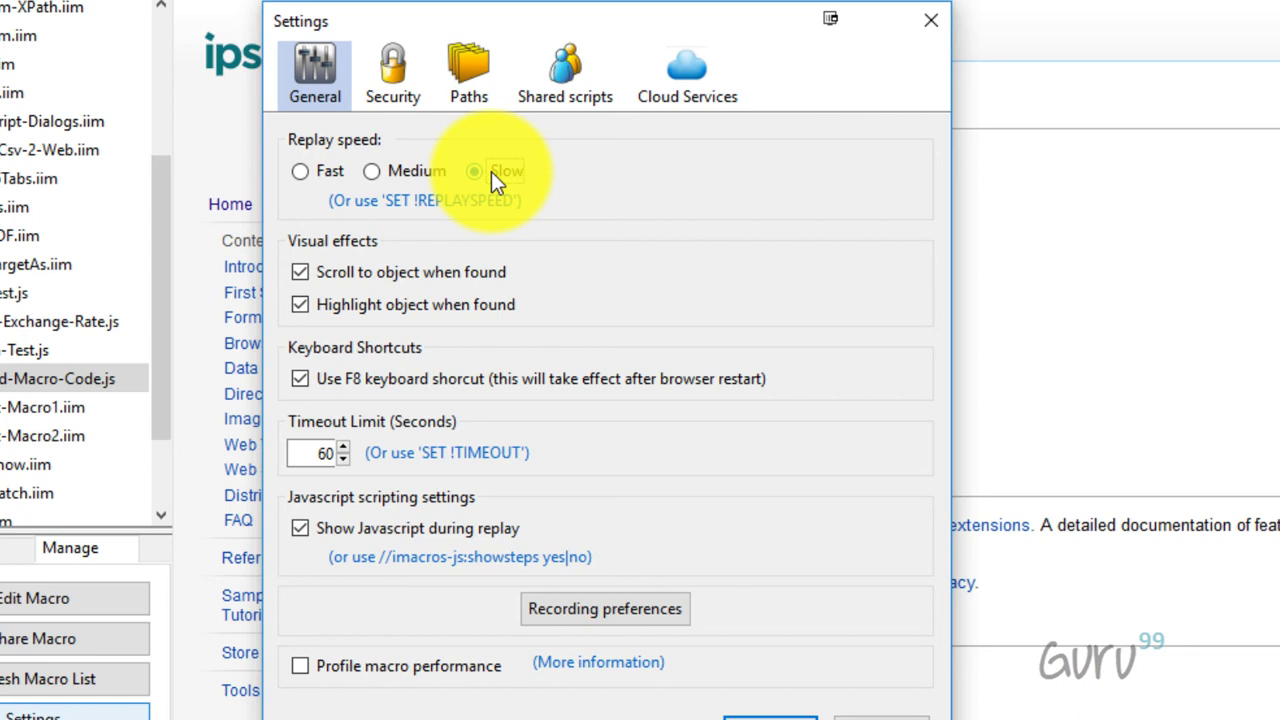
left_click(302, 174)
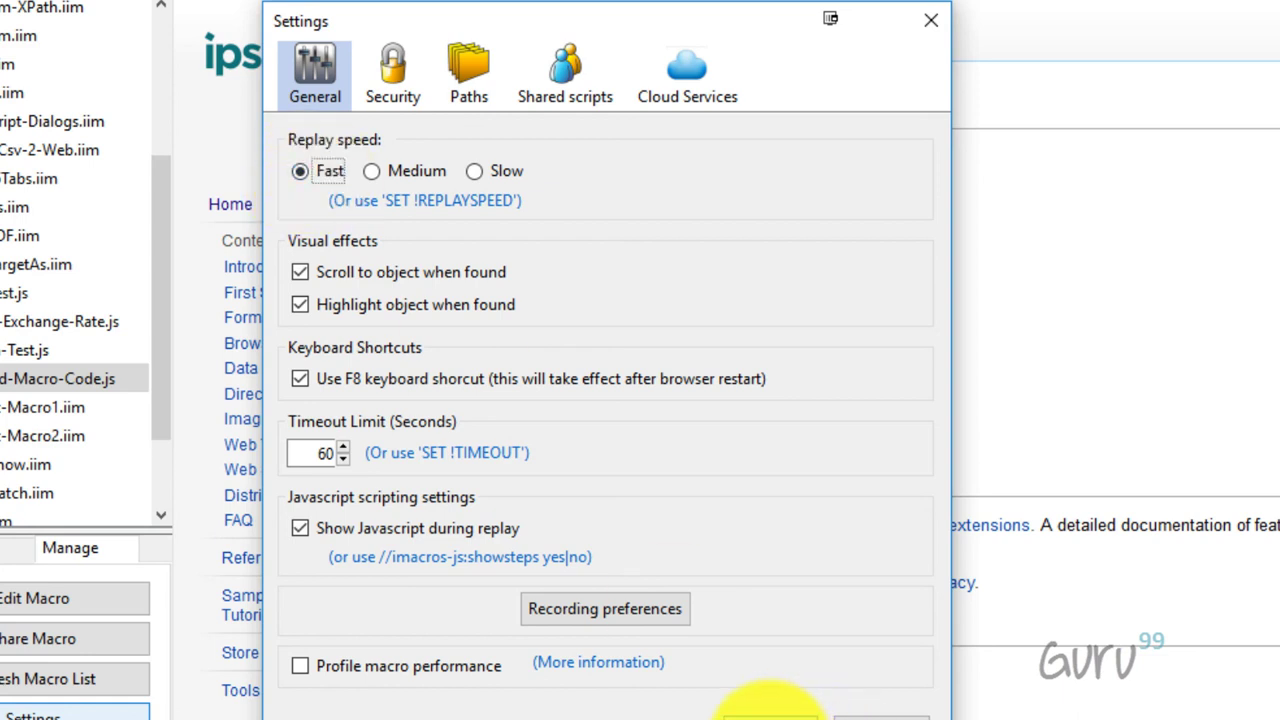
left_click(775, 714)
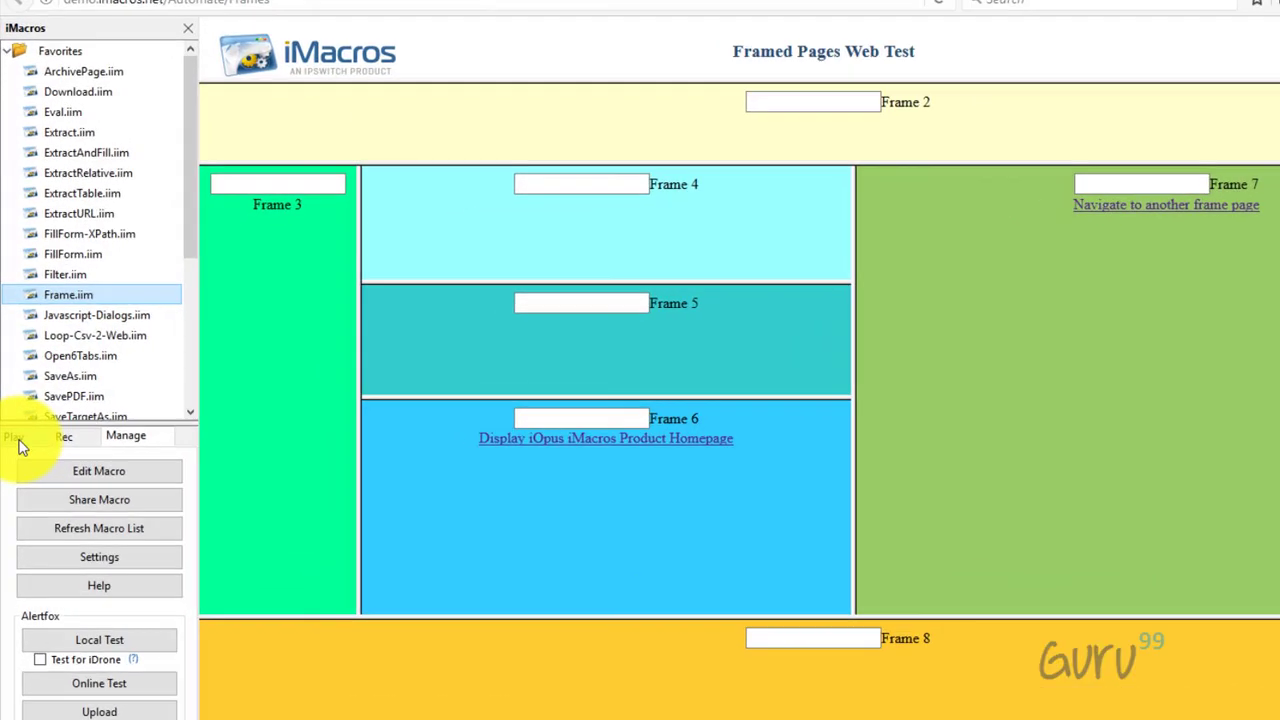
Step: Play Frame.iim at Fast speed, filling frame fields F2–F8 and Sub Frame 2
left_click(14, 437)
left_click(116, 477)
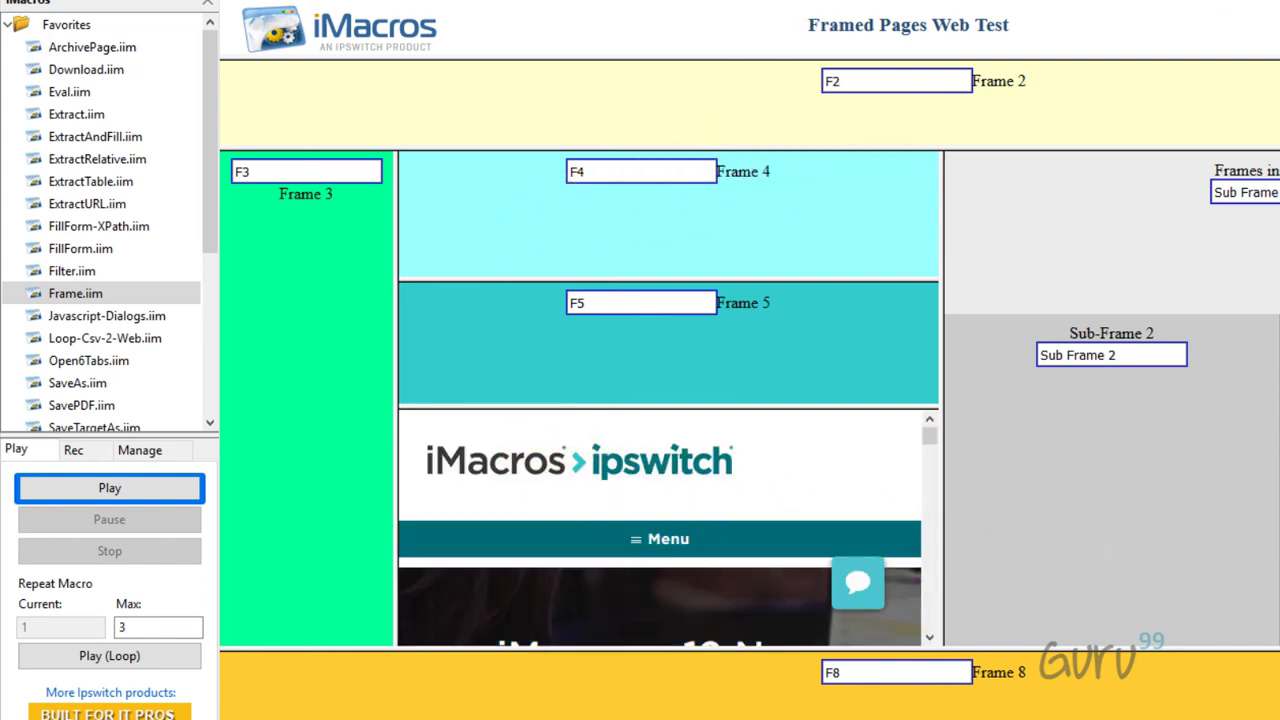
left_click(130, 450)
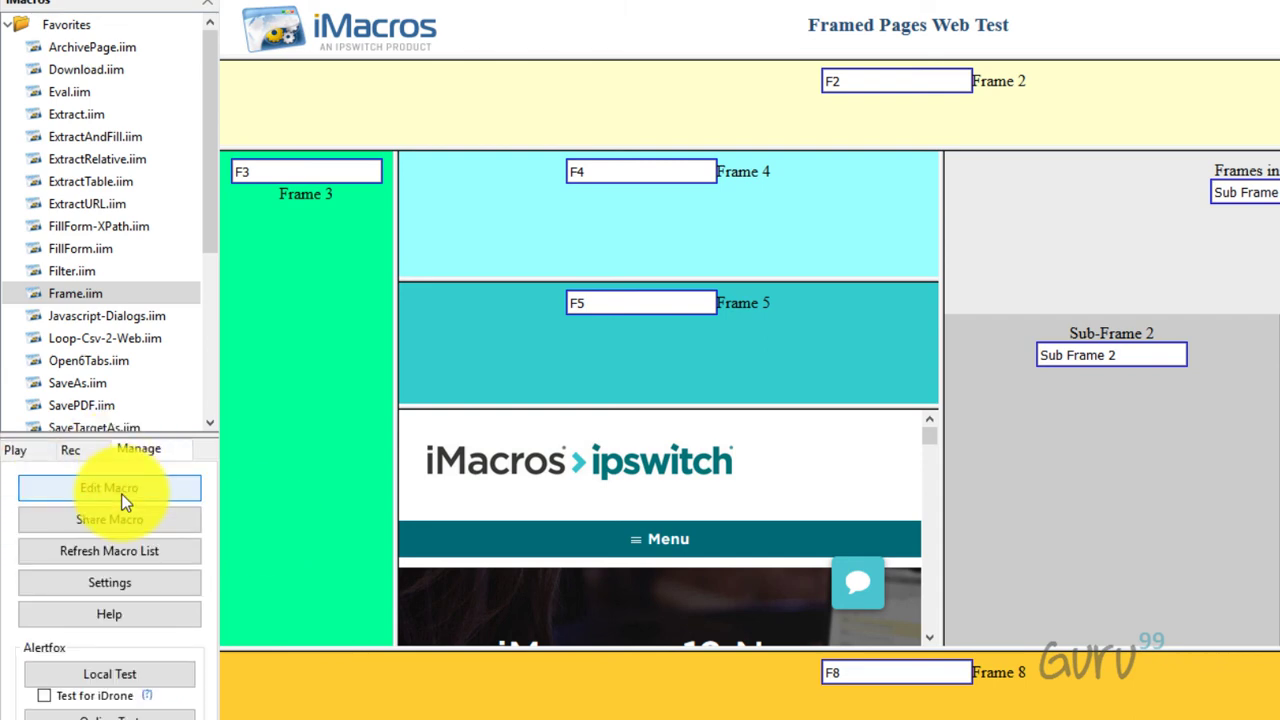
Step: Change the replay speed to Slow and apply it
left_click(121, 578)
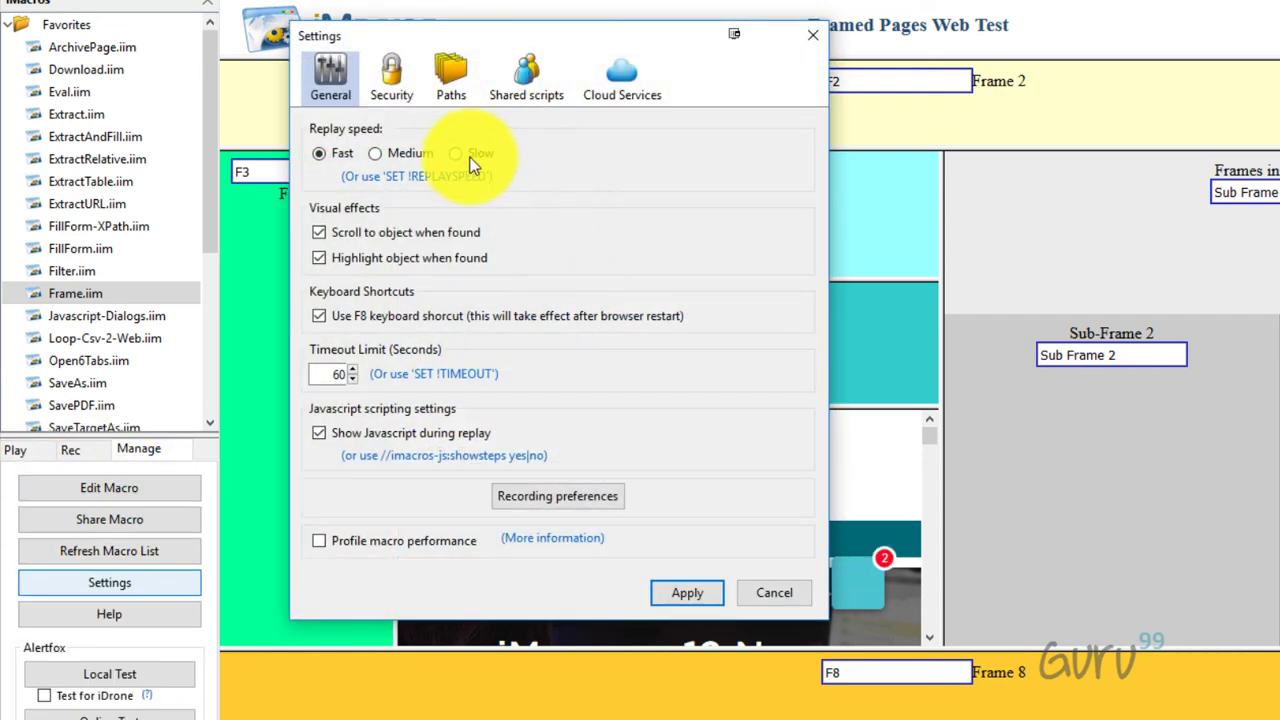
left_click(472, 160)
left_click(720, 593)
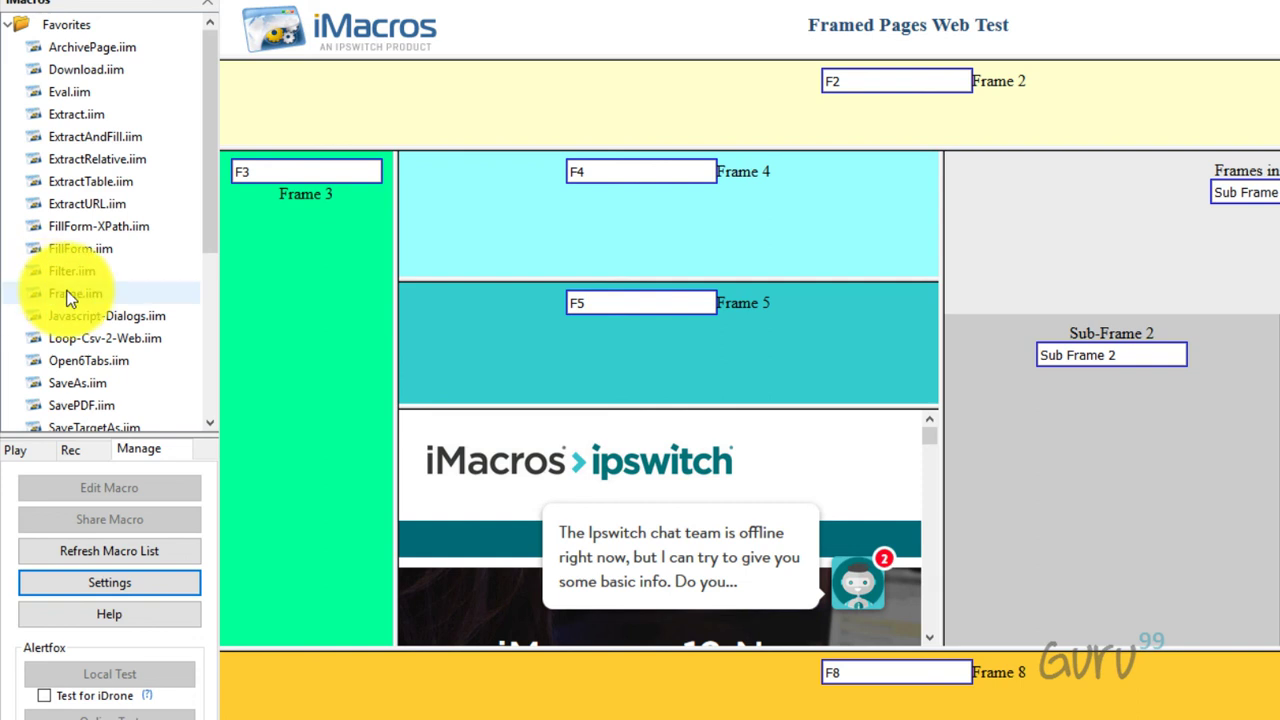
Step: Select Frame.iim and replay it at Slow speed
left_click(72, 293)
left_click(30, 449)
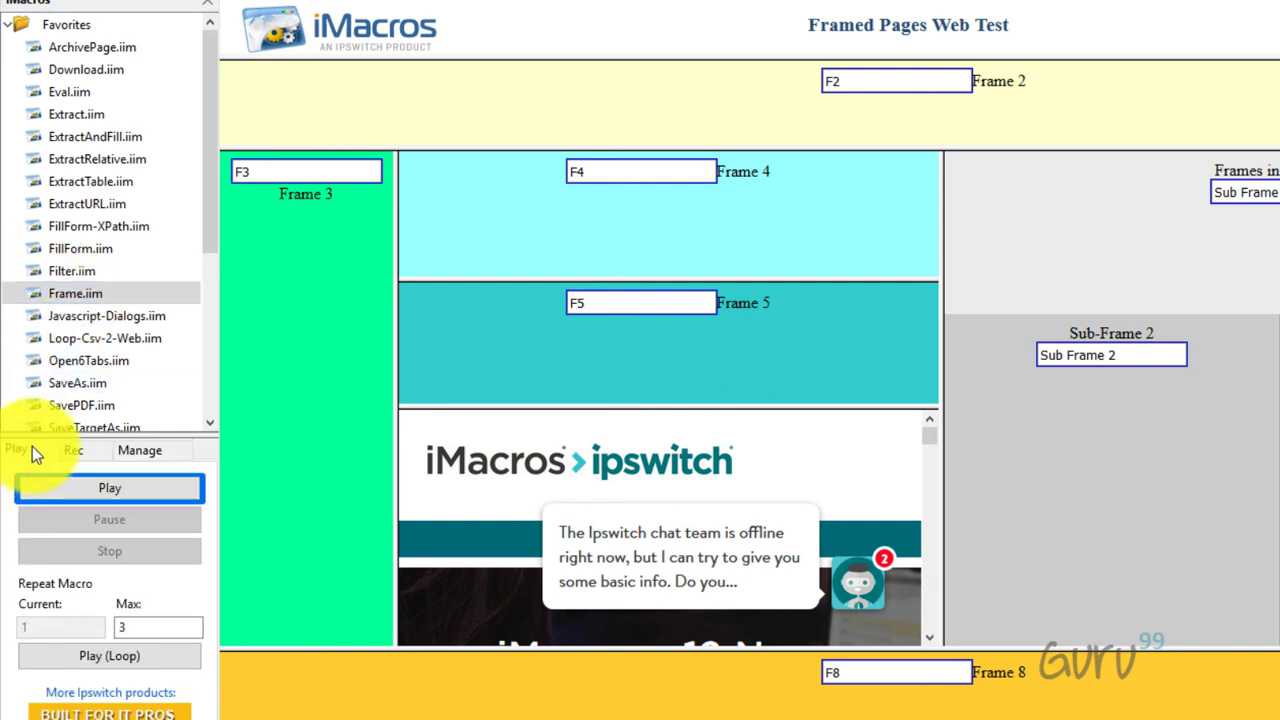
left_click(81, 490)
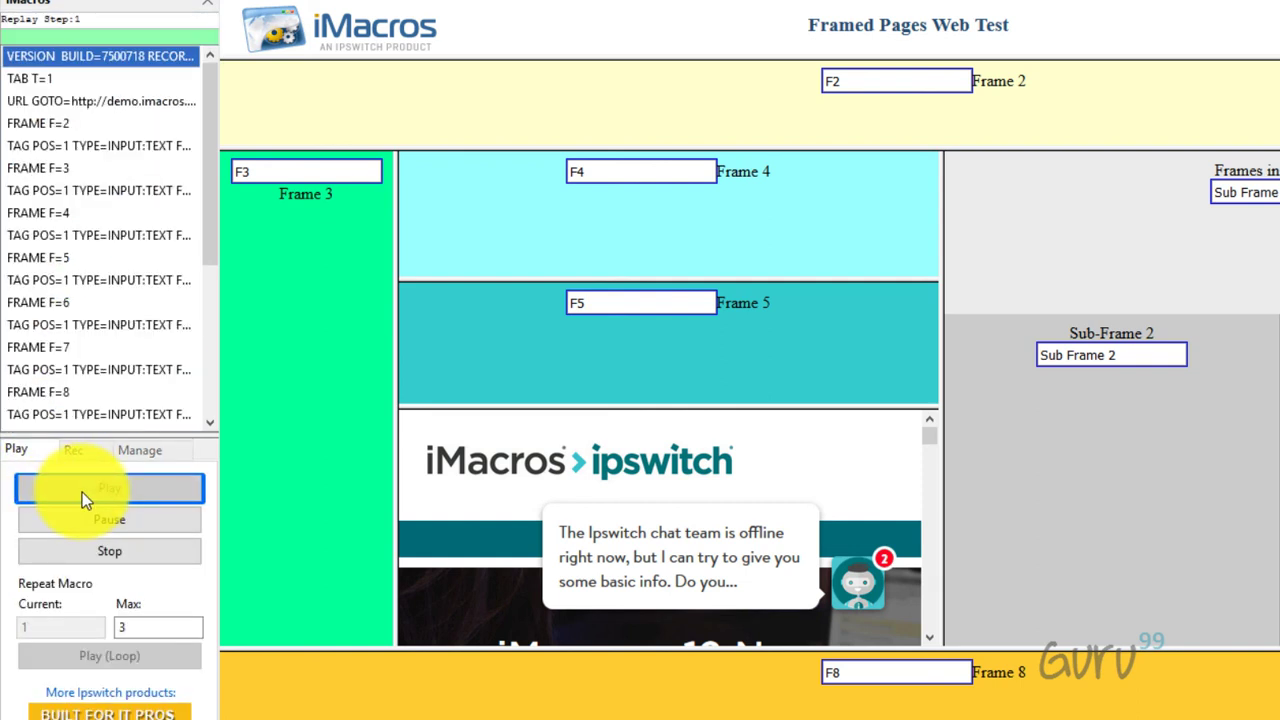